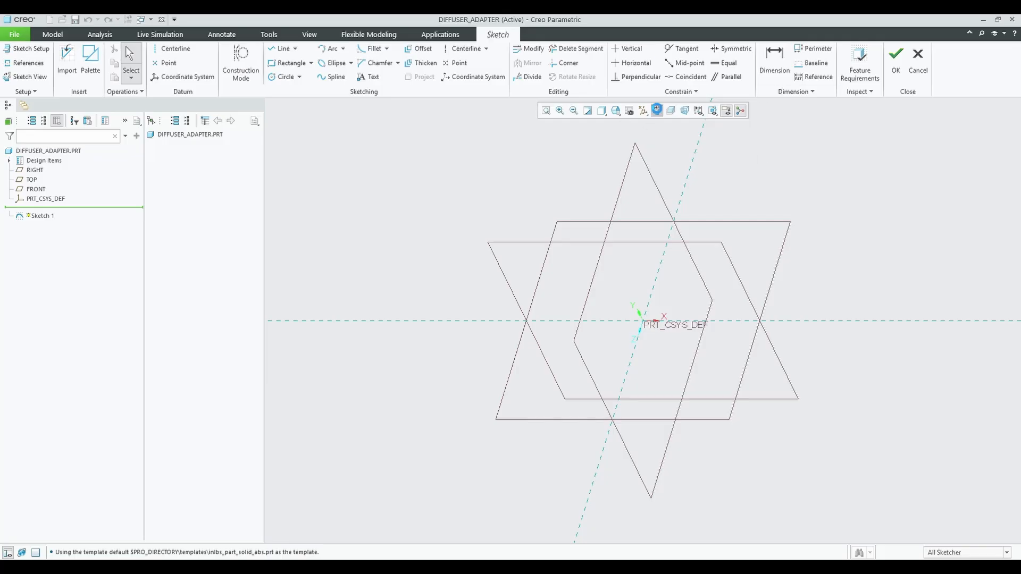
# Sketch a circle centred on the origin in Sketch 1 and finish the sketch.
pyautogui.click(657, 111)
pyautogui.click(286, 77)
pyautogui.click(643, 320)
pyautogui.click(713, 384)
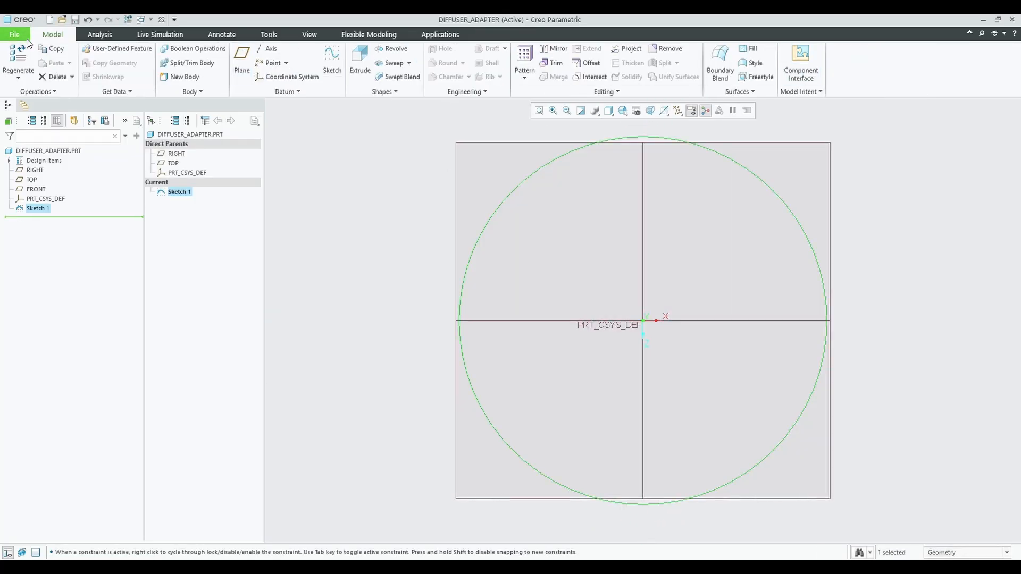
pyautogui.click(14, 34)
# Change the part's units to millimeter Kilogram Sec (mmKs) in Model Properties.
pyautogui.click(107, 70)
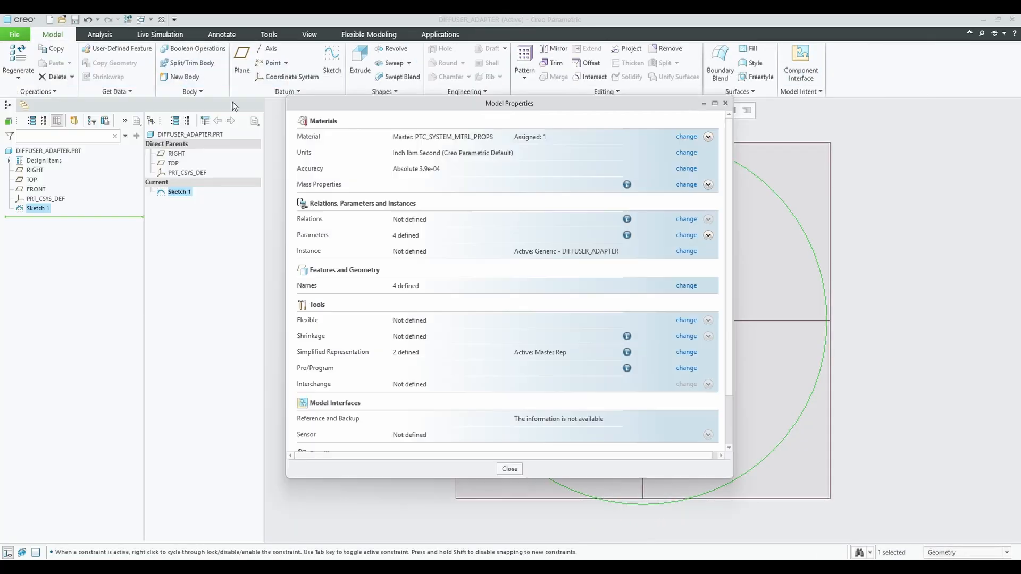
pyautogui.click(684, 150)
pyautogui.click(913, 102)
pyautogui.click(997, 59)
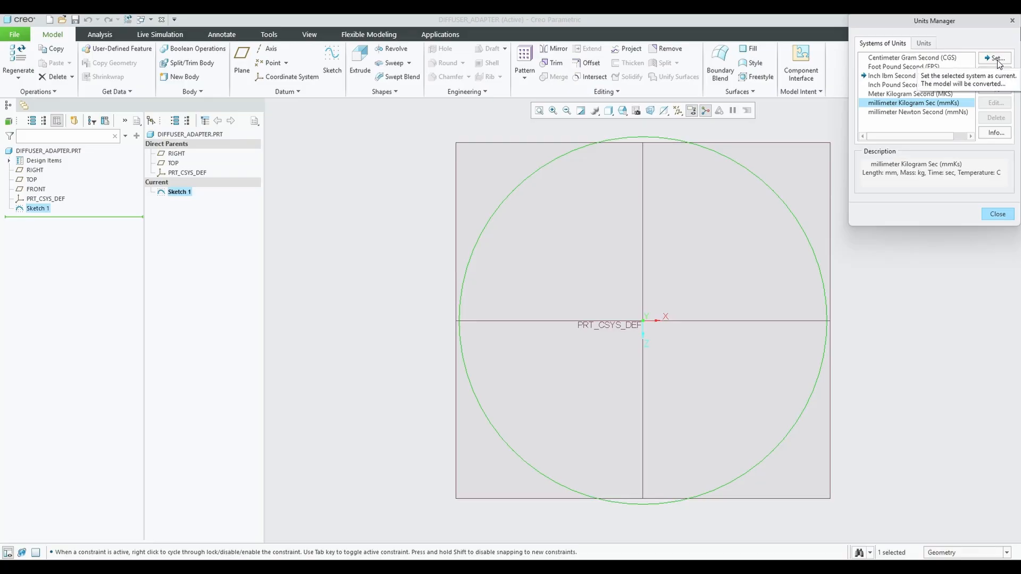
pyautogui.press('Return')
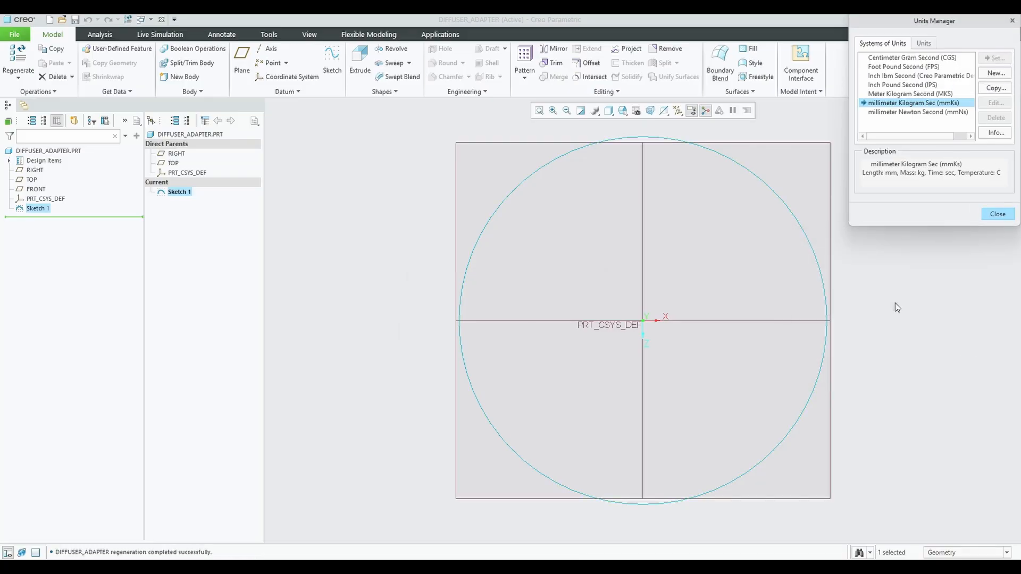
pyautogui.click(998, 214)
pyautogui.click(510, 467)
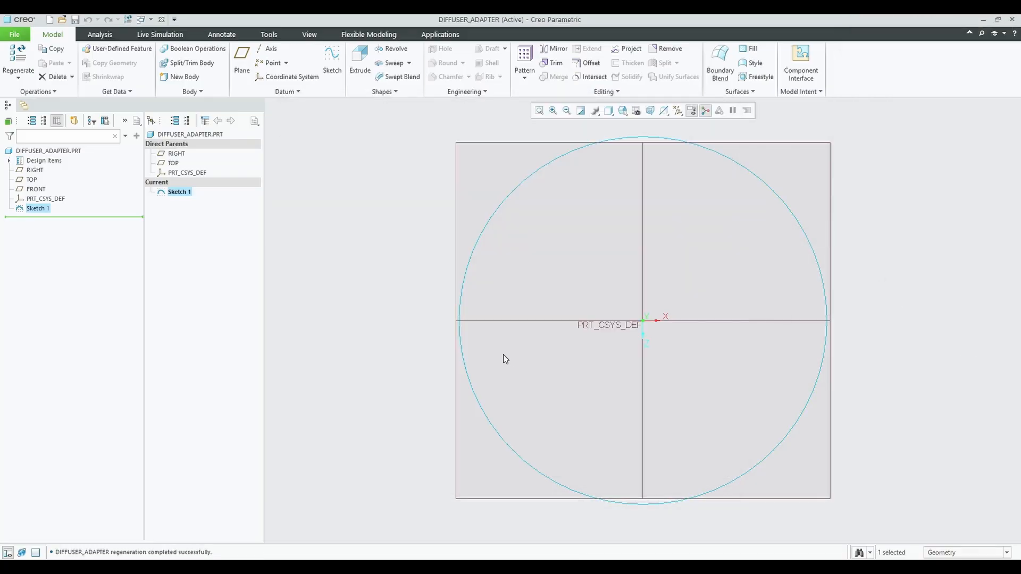
# Edit Sketch 1 and set the circle's diameter to 38.5.
pyautogui.click(172, 192)
pyautogui.click(194, 178)
pyautogui.doubleClick(430, 144)
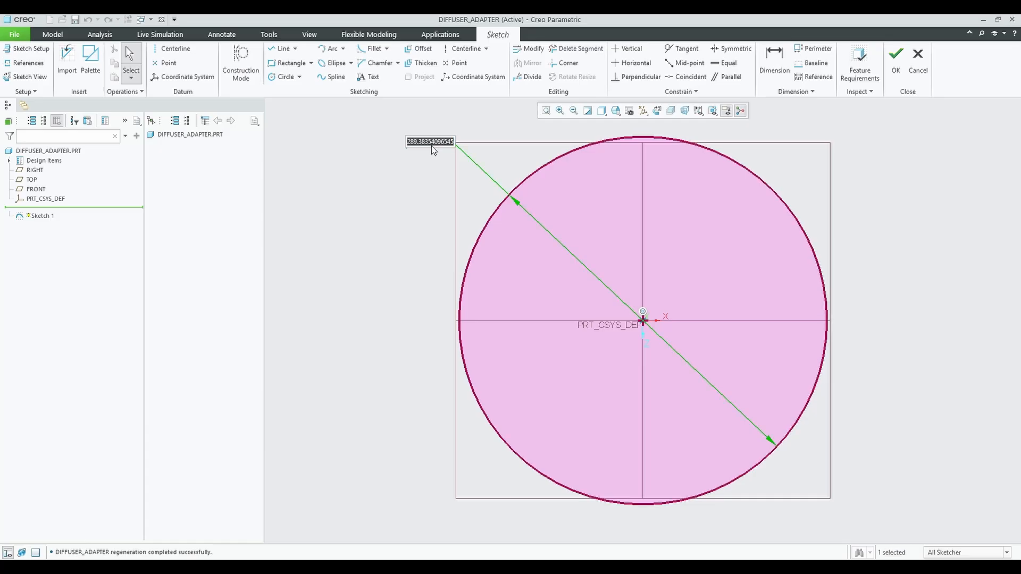
pyautogui.write('38.5')
pyautogui.press('Return')
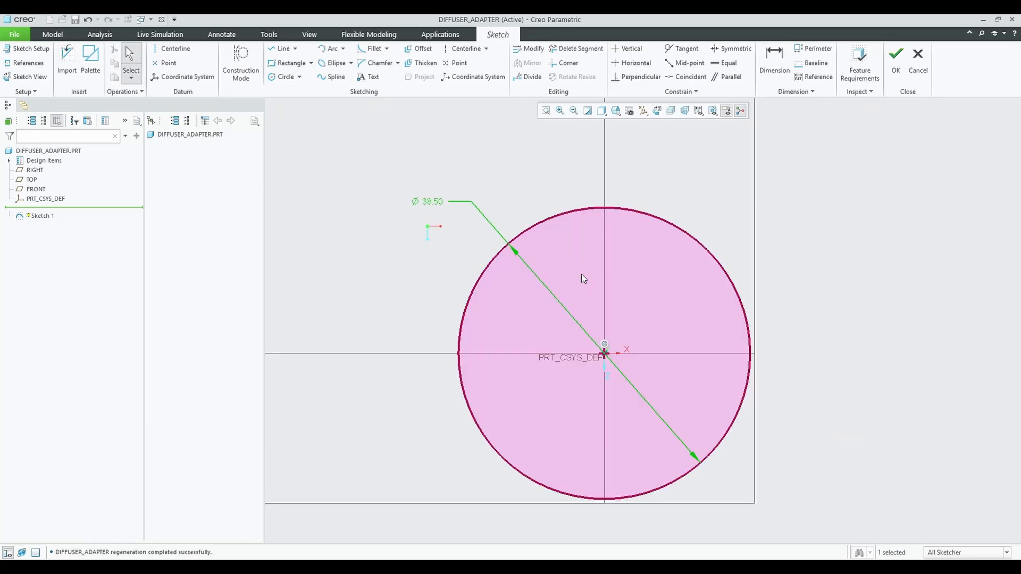
# Add a concentric Ø36 inner circle, accept the ring sketch and start an extrusion.
pyautogui.click(282, 77)
pyautogui.click(604, 353)
pyautogui.click(683, 419)
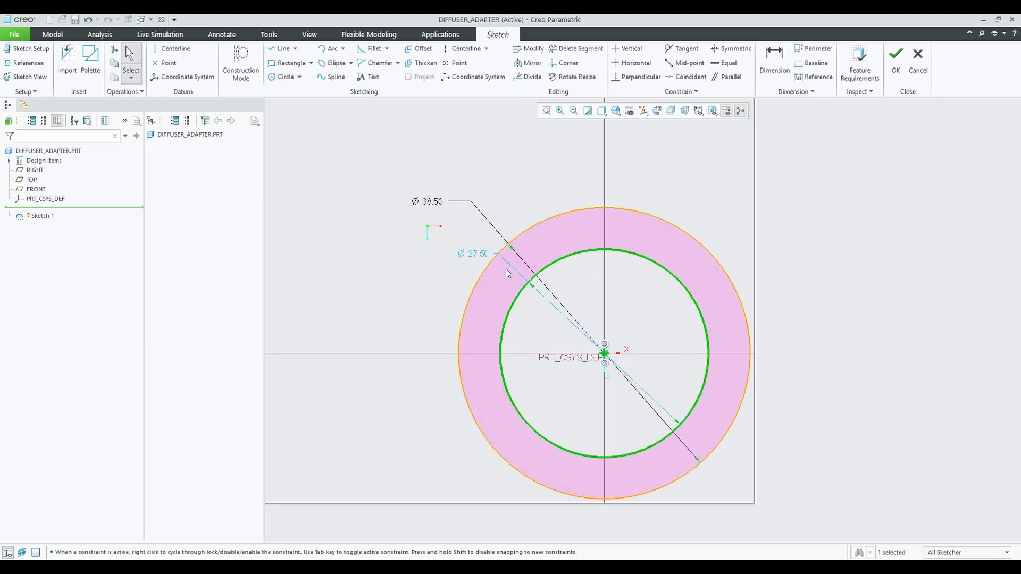
pyautogui.doubleClick(473, 252)
pyautogui.write('36')
pyautogui.press('Return')
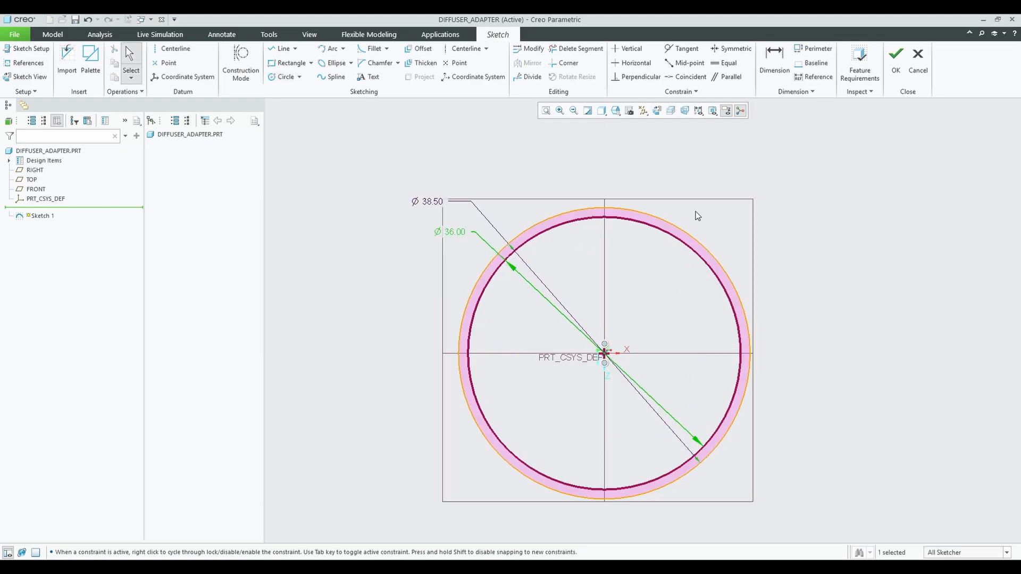
pyautogui.click(896, 56)
pyautogui.click(360, 61)
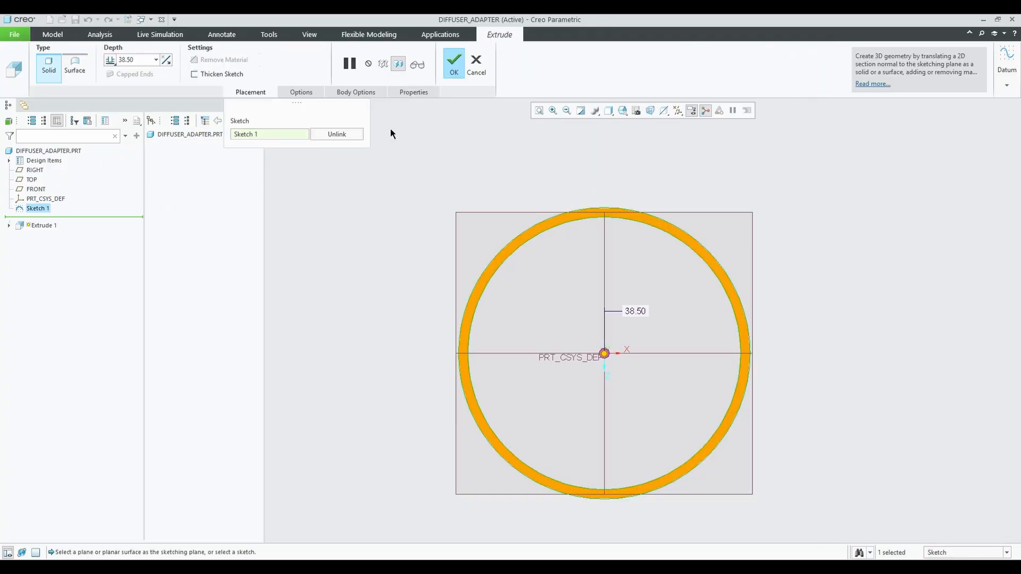
# Finish the ring extrusion at 10 mm depth and switch to a saved view of the ring.
pyautogui.hotkey('ctrl', 'd')
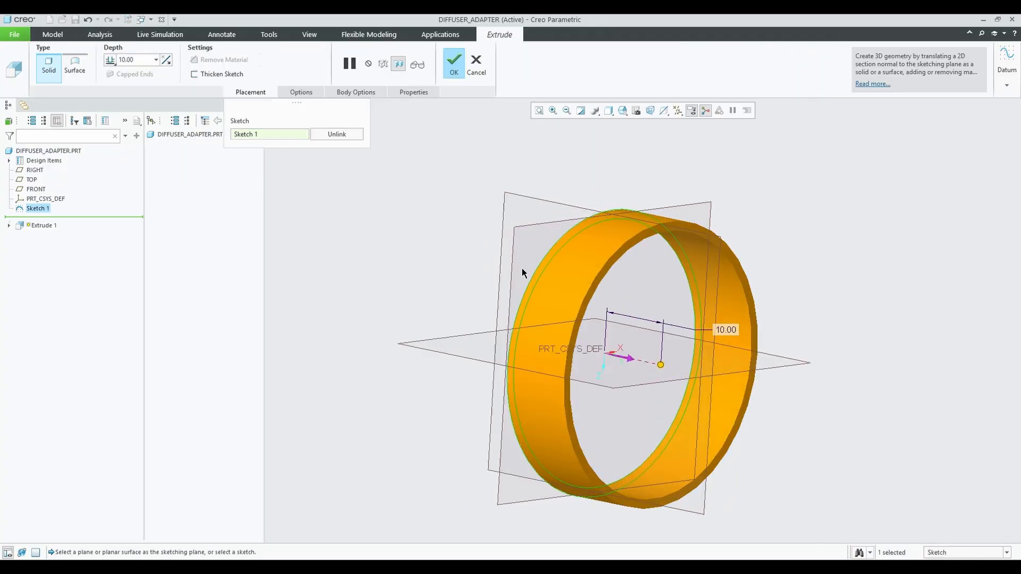
pyautogui.middleClick(486, 173)
pyautogui.moveTo(486, 174); pyautogui.dragTo(578, 295, button='middle')
pyautogui.scroll(4, 577, 295)
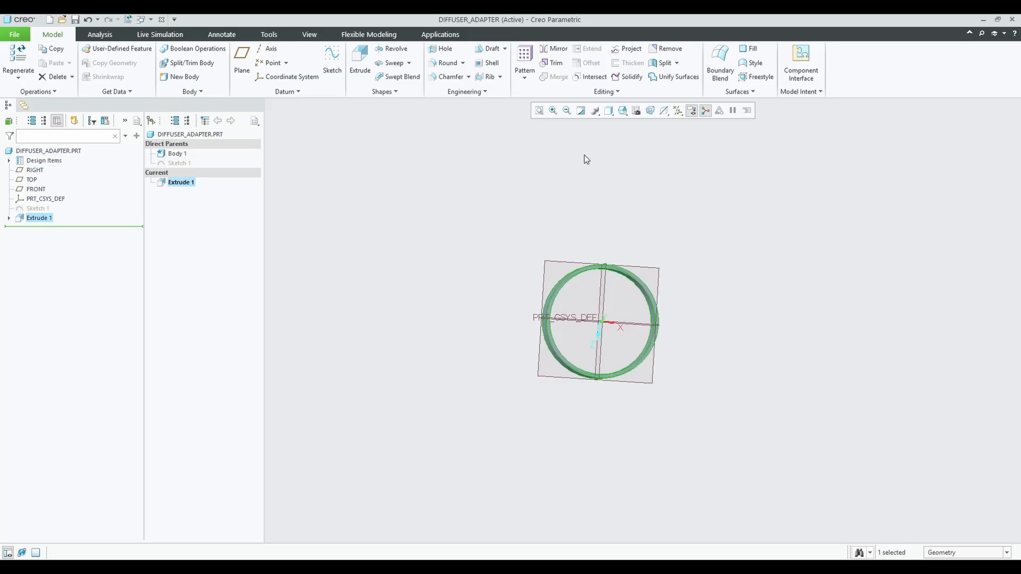
pyautogui.moveTo(639, 176); pyautogui.dragTo(616, 144, button='middle')
pyautogui.click(622, 110)
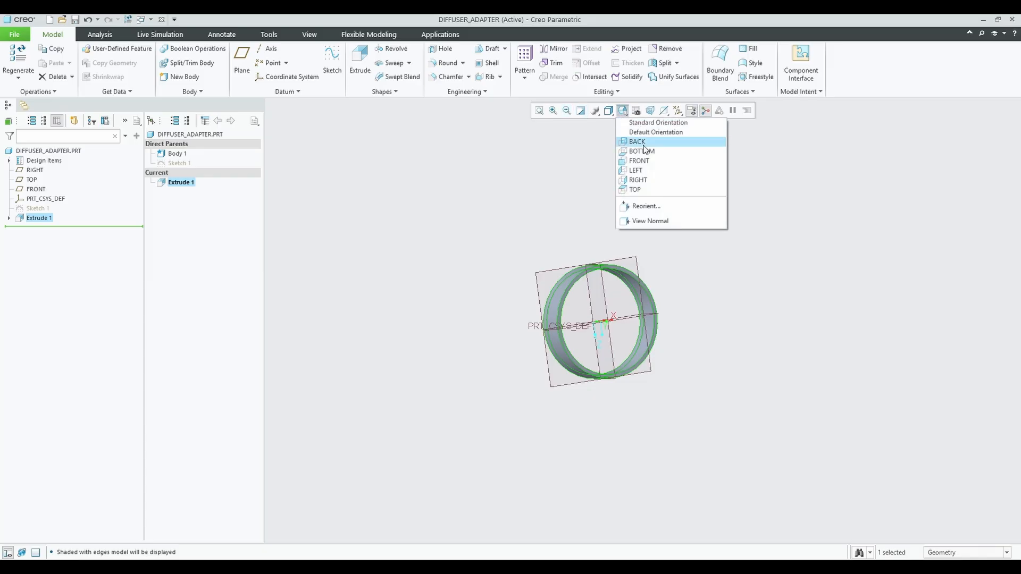
pyautogui.click(641, 186)
# Start Sketch 2 on the ring's plane and view it face-on.
pyautogui.press('s')
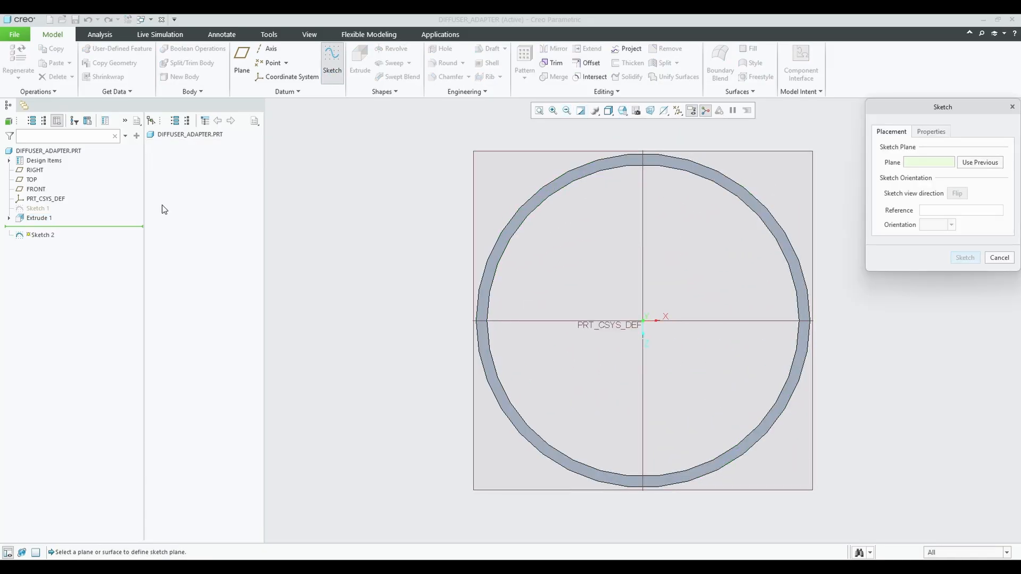
pyautogui.click(31, 178)
pyautogui.moveTo(293, 248); pyautogui.dragTo(476, 243, button='middle')
pyautogui.click(964, 257)
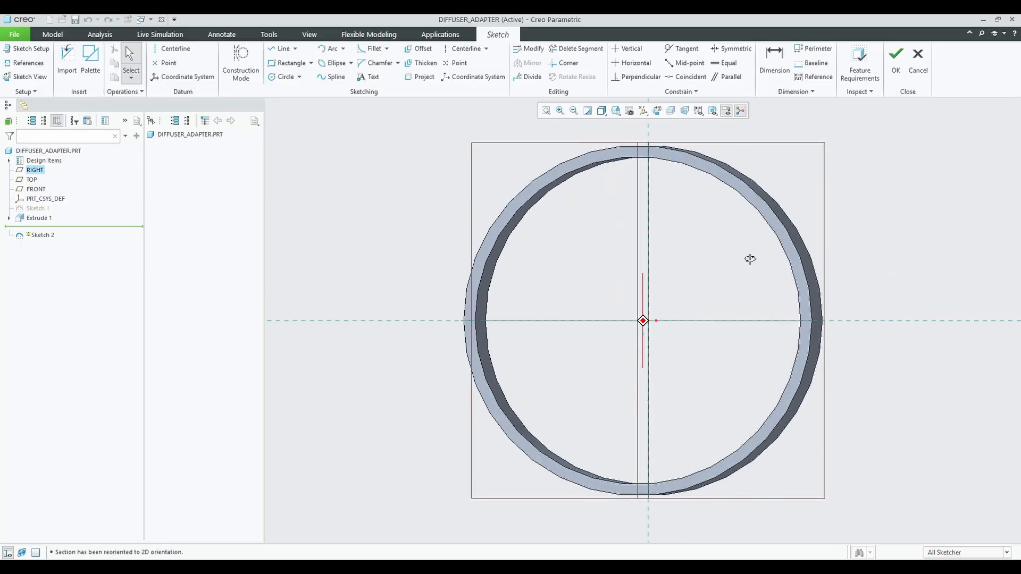
pyautogui.click(280, 48)
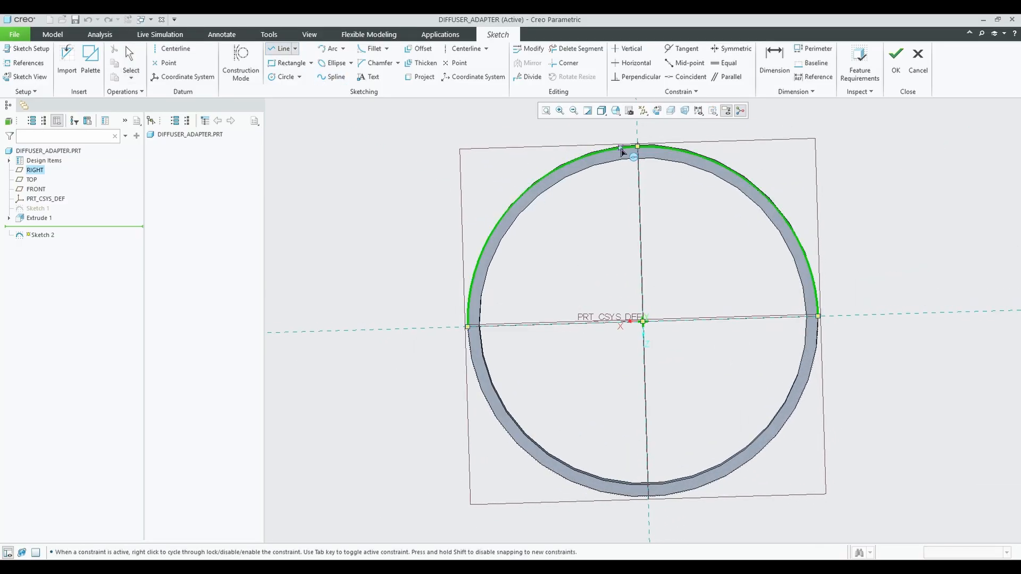
pyautogui.click(616, 110)
pyautogui.click(630, 144)
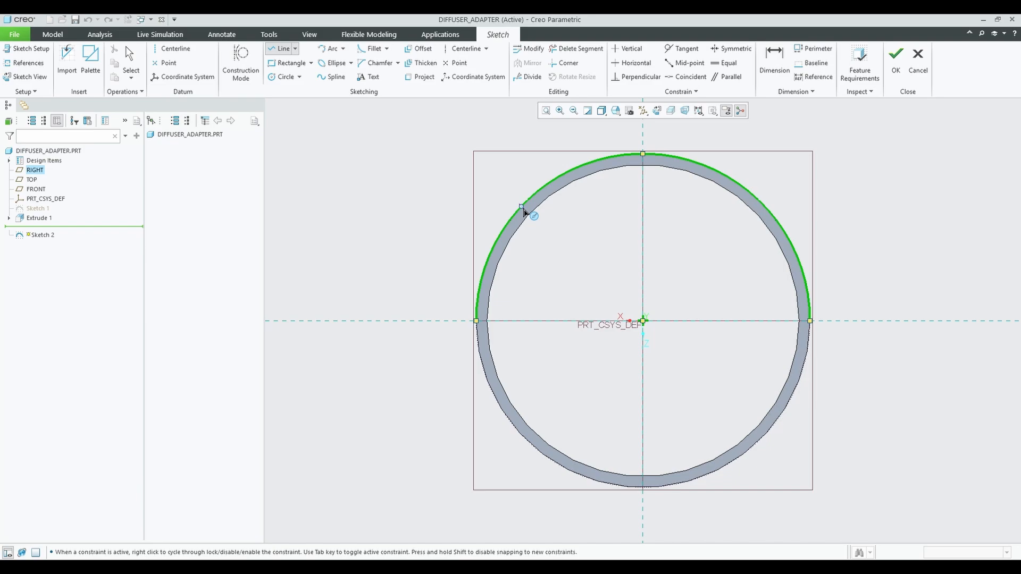
# Draft a trial slot outline with lines and a circle on the outer edge, trimming excess arcs.
pyautogui.click(522, 208)
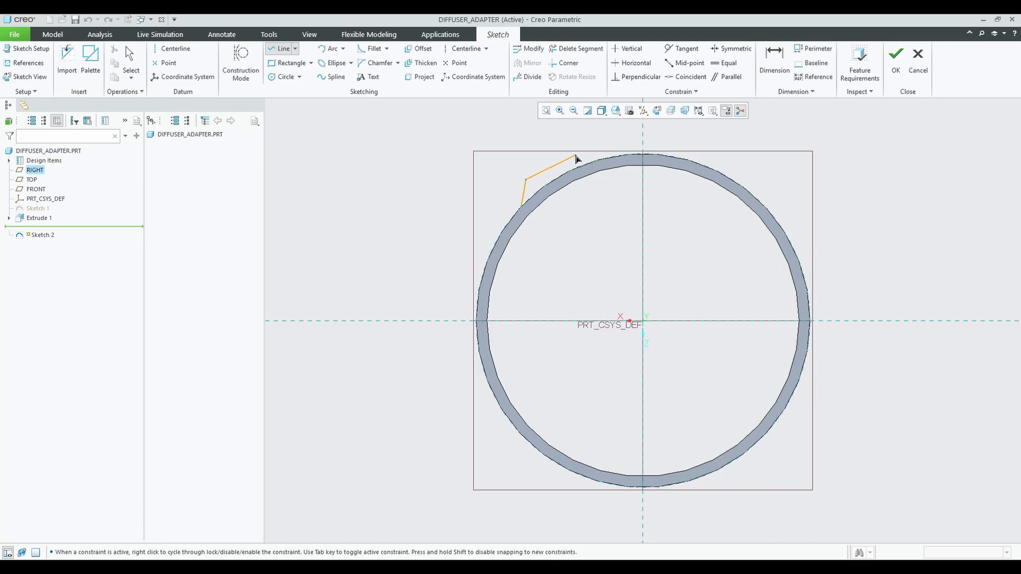
pyautogui.click(573, 155)
pyautogui.click(585, 164)
pyautogui.middleClick(535, 181)
pyautogui.click(329, 49)
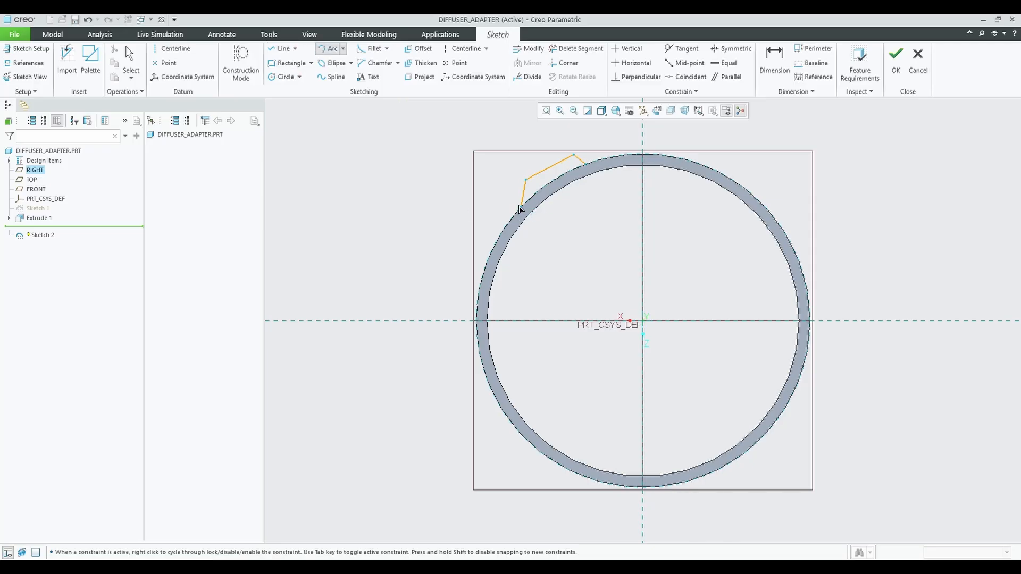
pyautogui.click(520, 208)
pyautogui.click(286, 77)
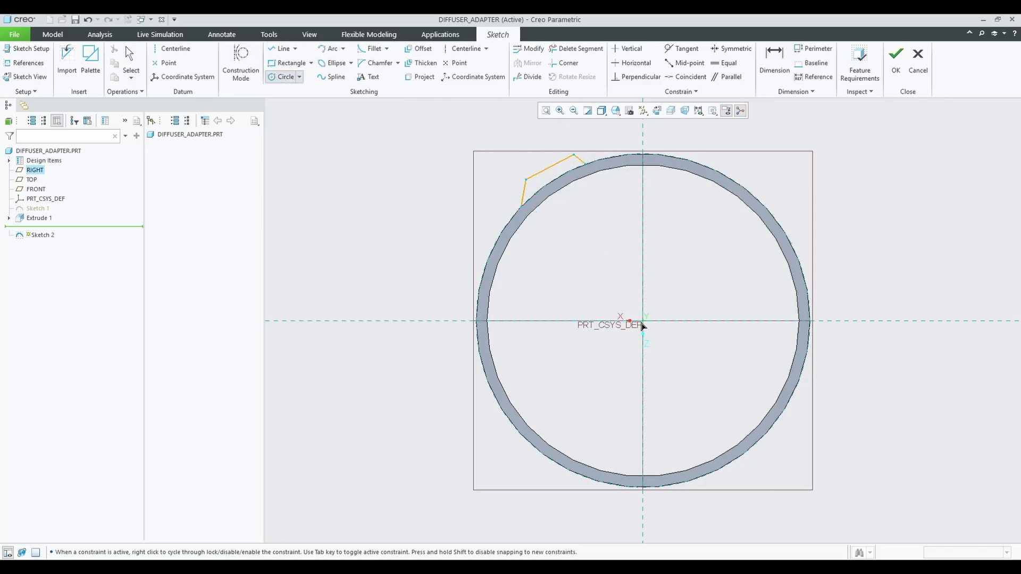
pyautogui.click(642, 320)
pyautogui.click(810, 321)
pyautogui.click(577, 48)
pyautogui.moveTo(692, 443); pyautogui.dragTo(574, 497)
pyautogui.scroll(3, 580, 169)
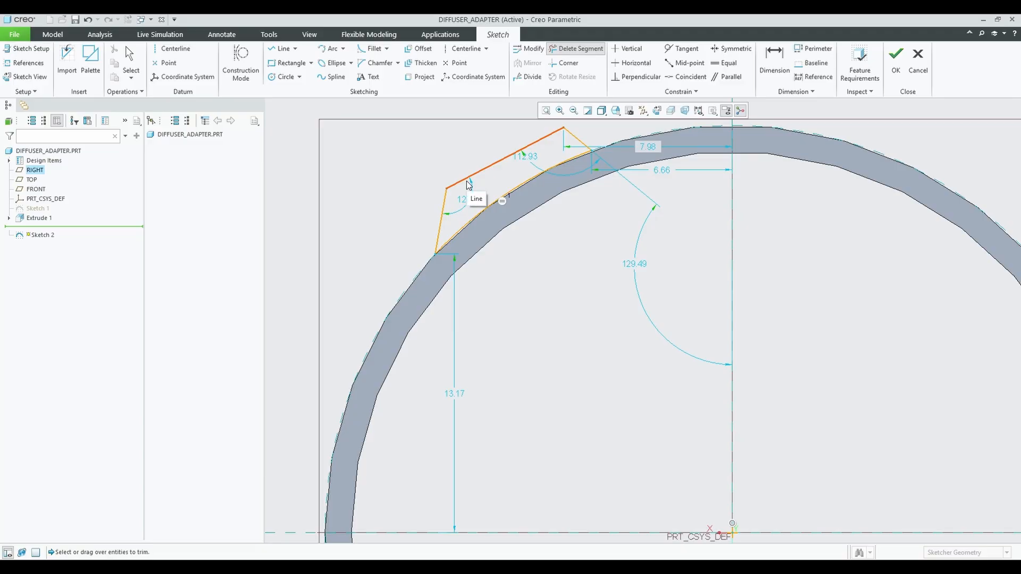
# Add an inner-edge circle and two connecting lines, then trim the outline's legs.
pyautogui.click(286, 77)
pyautogui.scroll(-3, 568, 233)
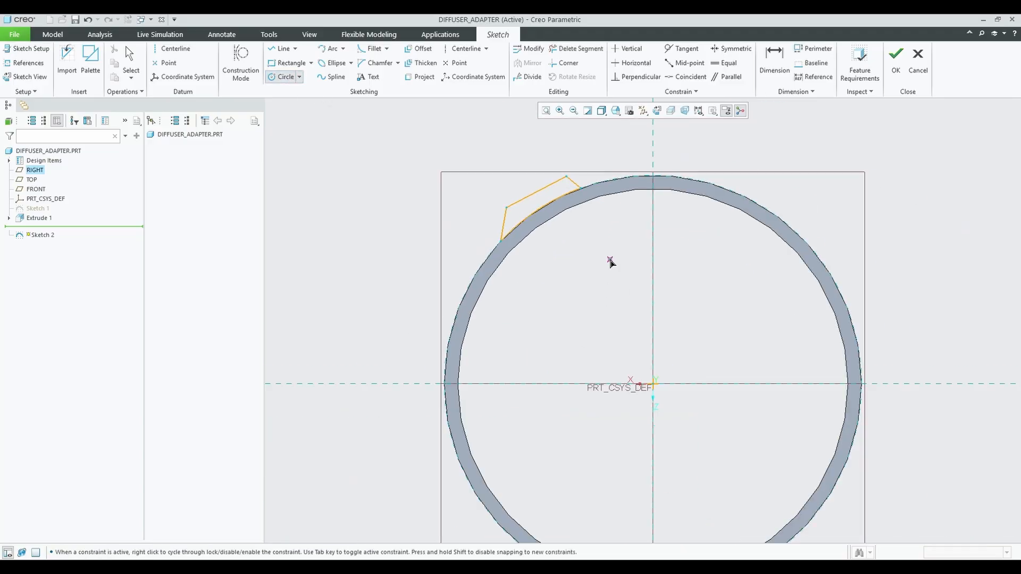
pyautogui.scroll(-4, 610, 260)
pyautogui.click(629, 310)
pyautogui.click(682, 369)
pyautogui.middleClick(666, 333)
pyautogui.scroll(7, 568, 231)
pyautogui.click(281, 50)
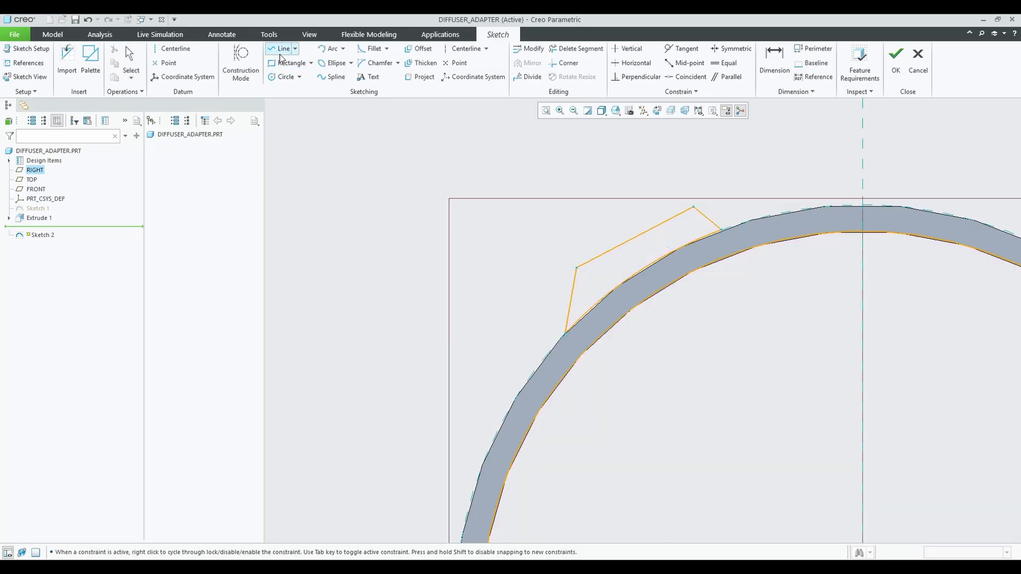
pyautogui.click(576, 268)
pyautogui.click(613, 324)
pyautogui.middleClick(614, 324)
pyautogui.click(693, 206)
pyautogui.click(721, 259)
pyautogui.middleClick(722, 260)
pyautogui.middleClick(722, 260)
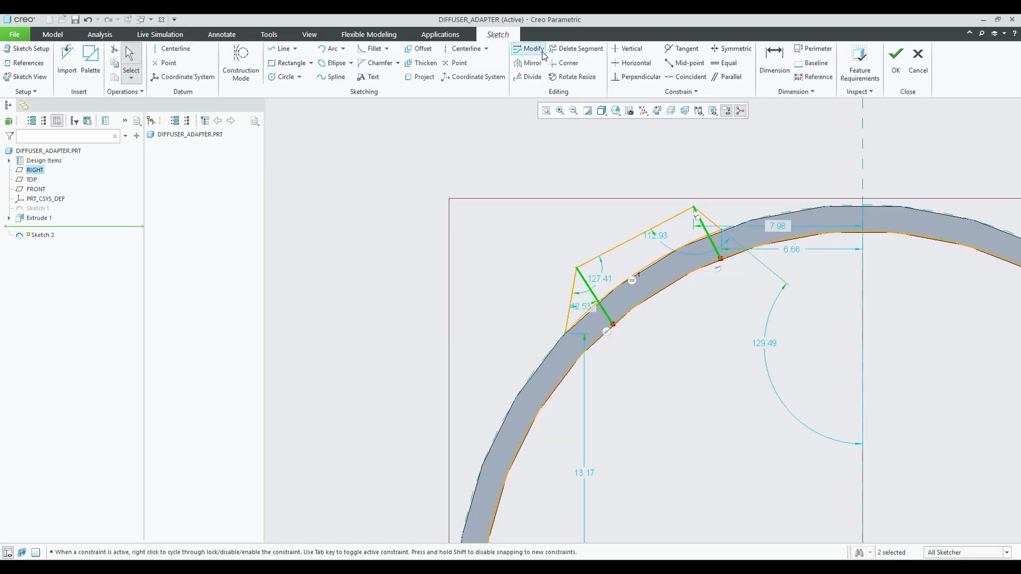
pyautogui.click(559, 51)
pyautogui.click(705, 216)
pyautogui.click(572, 294)
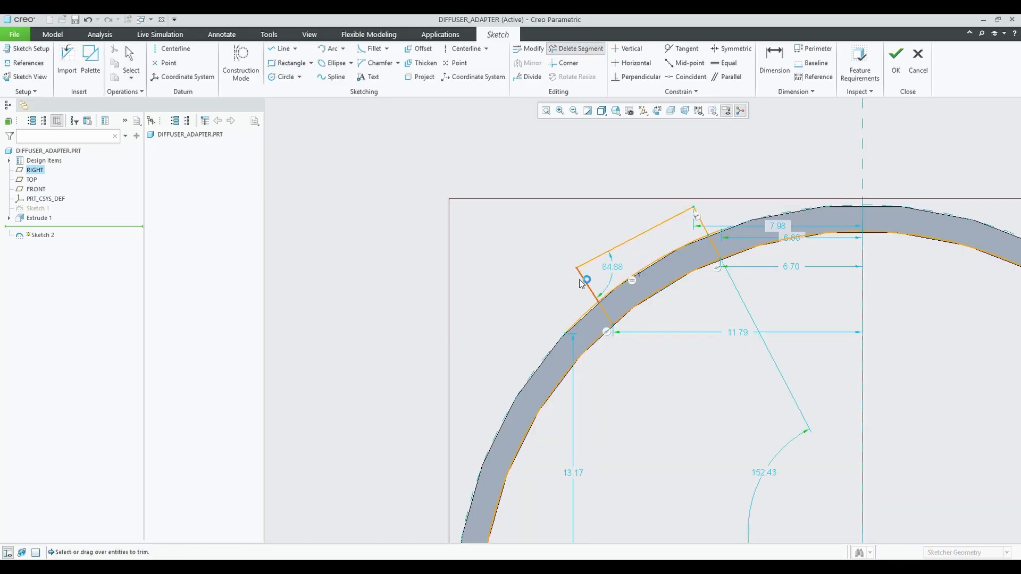
# Undo the trial slot geometry and abandon a started rectangle, leaving the sketch empty.
pyautogui.hotkey('ctrl', 'z')
pyautogui.hotkey('ctrl', 'z')
pyautogui.hotkey('ctrl', 'z')
pyautogui.hotkey('ctrl', 'z')
pyautogui.hotkey('ctrl', 'z')
pyautogui.hotkey('ctrl', 'z')
pyautogui.hotkey('ctrl', 'z')
pyautogui.hotkey('ctrl', 'z')
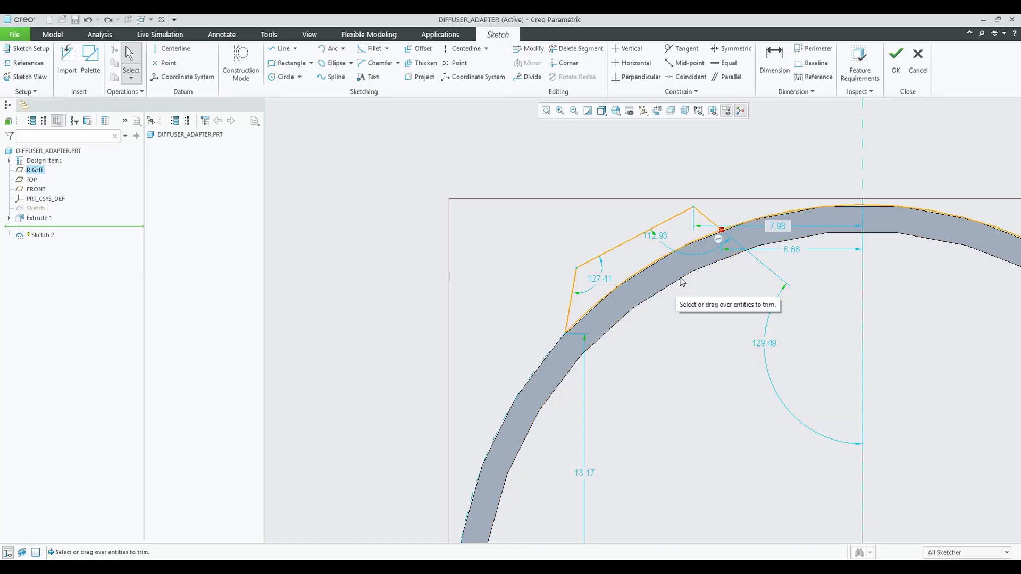
pyautogui.click(291, 64)
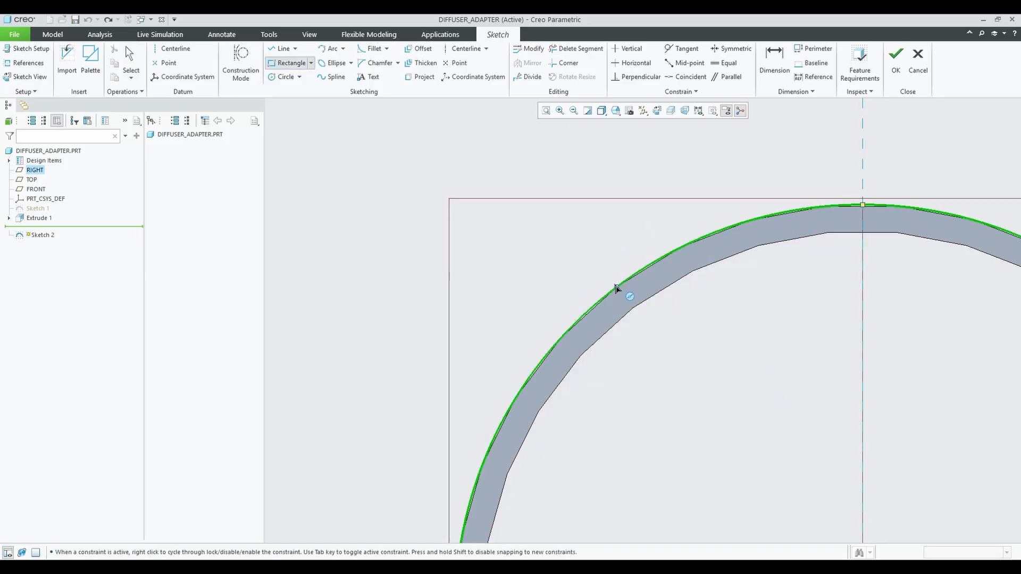
pyautogui.click(624, 280)
pyautogui.middleClick(701, 233)
pyautogui.middleClick(698, 249)
pyautogui.scroll(7, 763, 307)
pyautogui.scroll(-4, 877, 351)
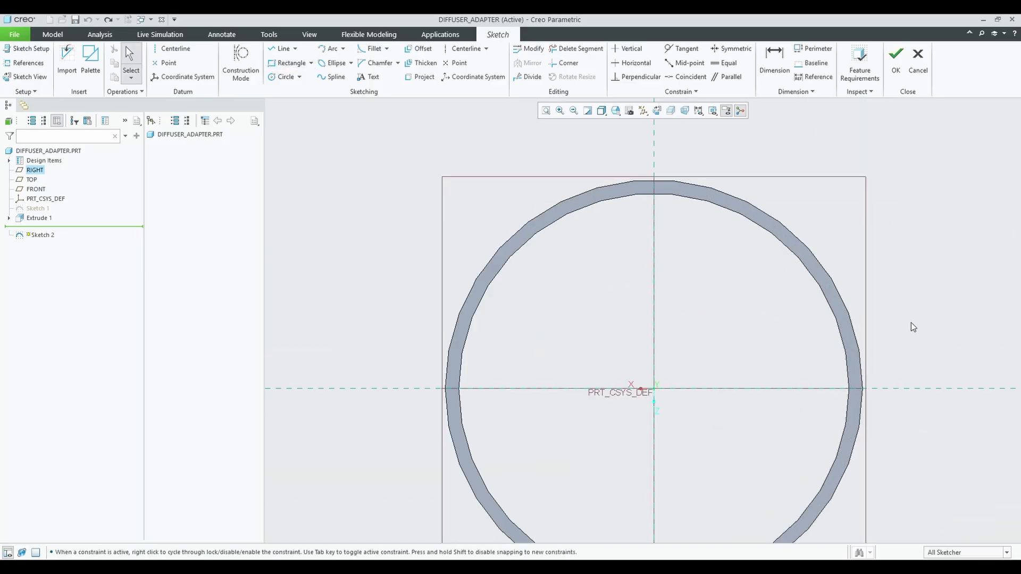
pyautogui.scroll(2, 790, 304)
# Draw an origin-centred circle and set its diameter to 38.5+.65 (Ø39.15).
pyautogui.click(657, 110)
pyautogui.click(615, 111)
pyautogui.click(628, 189)
pyautogui.click(657, 110)
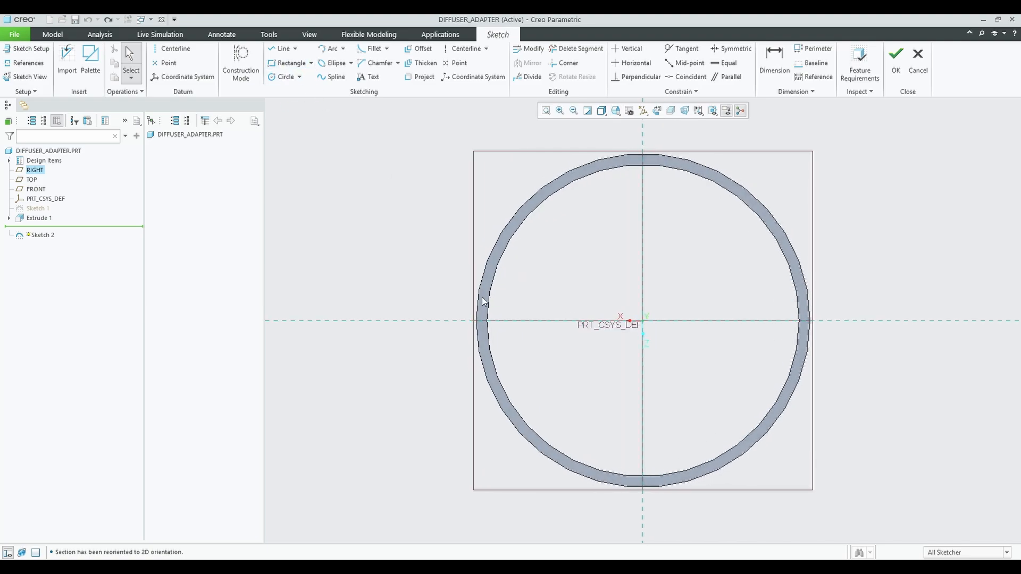
pyautogui.click(285, 77)
pyautogui.click(642, 321)
pyautogui.click(780, 456)
pyautogui.middleClick(781, 456)
pyautogui.scroll(4, 707, 255)
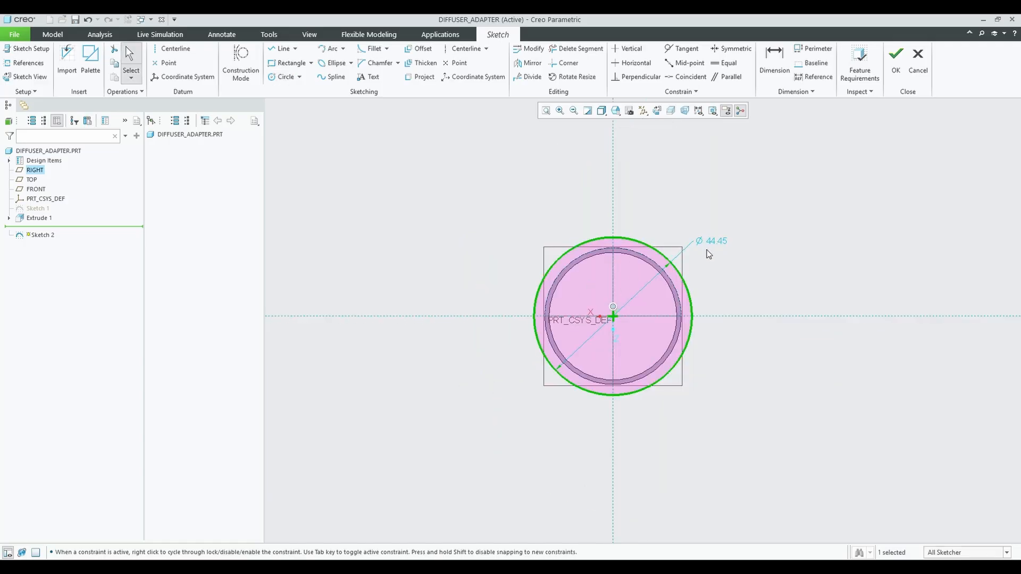
pyautogui.doubleClick(712, 242)
pyautogui.write('38.5')
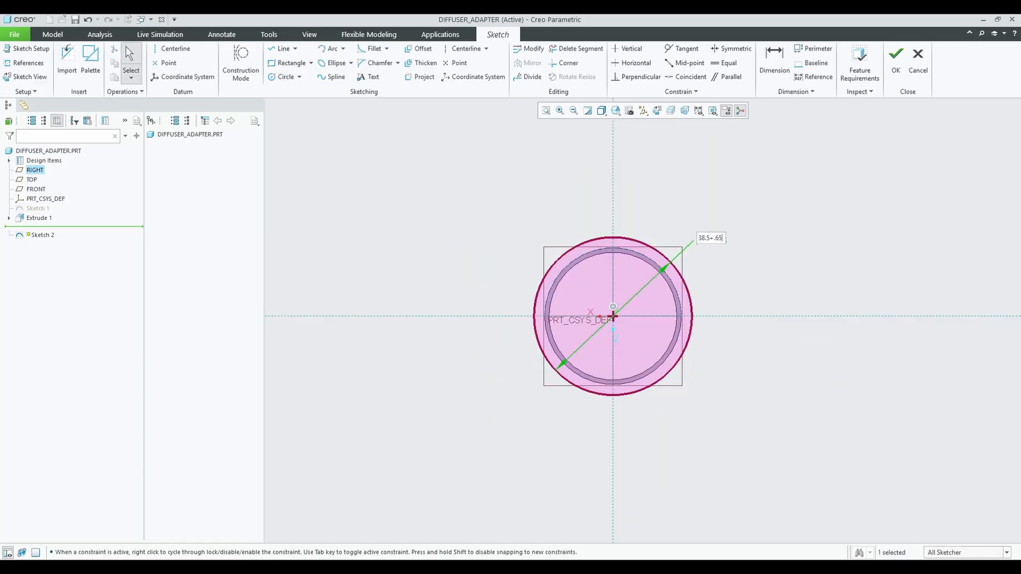
pyautogui.write('+.65')
pyautogui.press('Return')
pyautogui.scroll(-5, 601, 278)
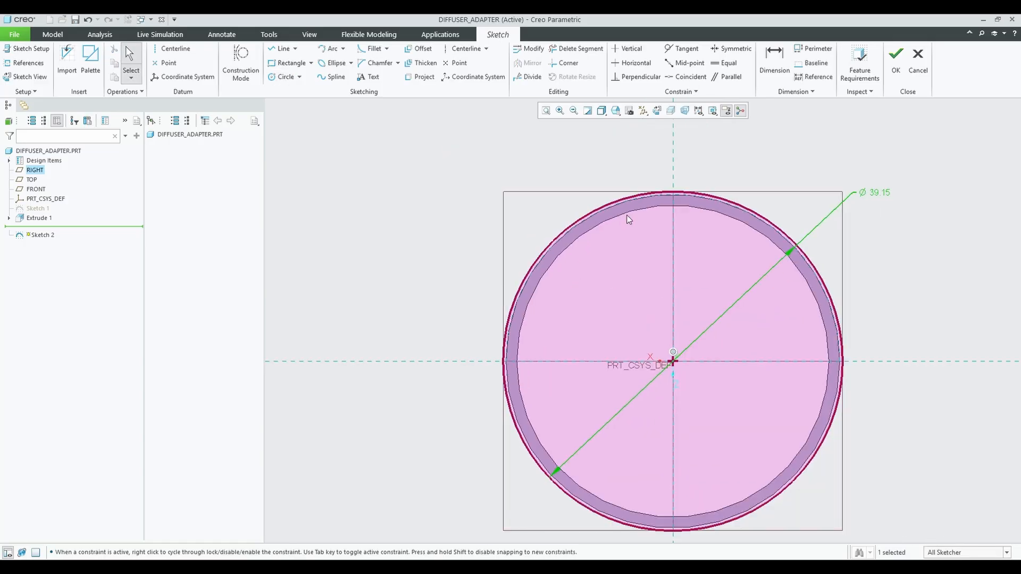
# Sketch a line from the origin to the outer circle and another origin-centred circle at the edge.
pyautogui.click(280, 49)
pyautogui.click(672, 361)
pyautogui.click(579, 221)
pyautogui.middleClick(661, 308)
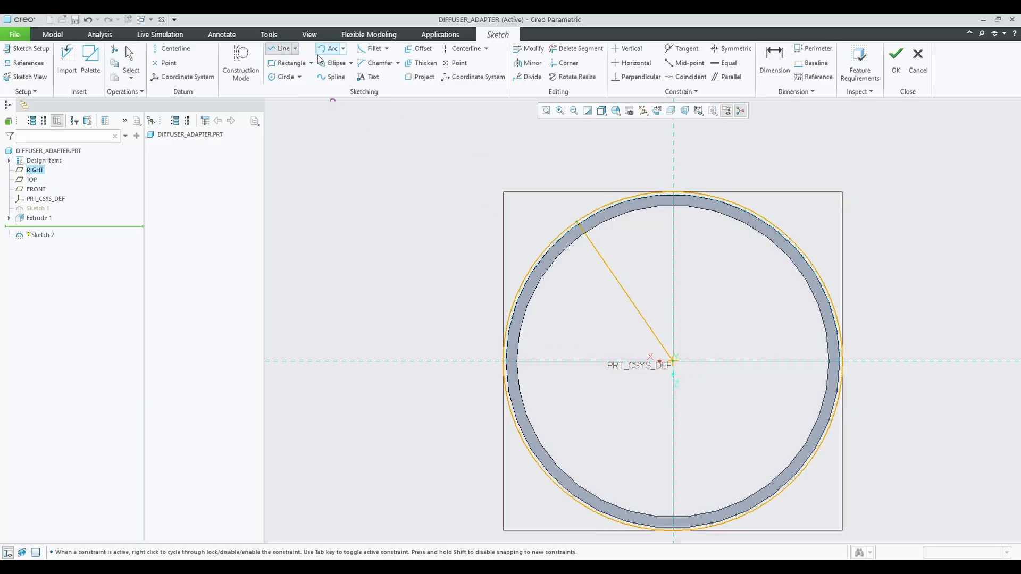
pyautogui.middleClick(678, 366)
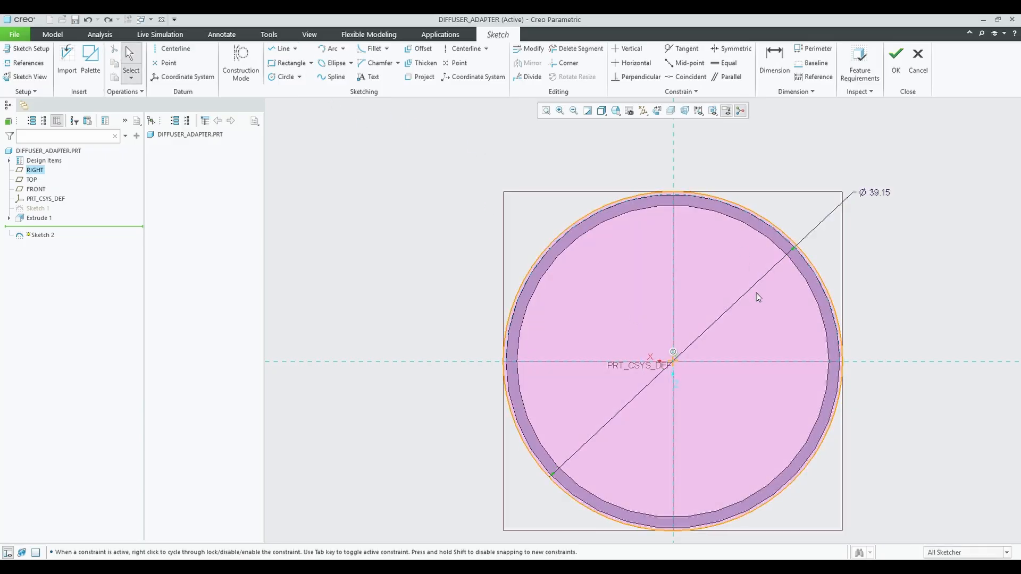
pyautogui.click(285, 77)
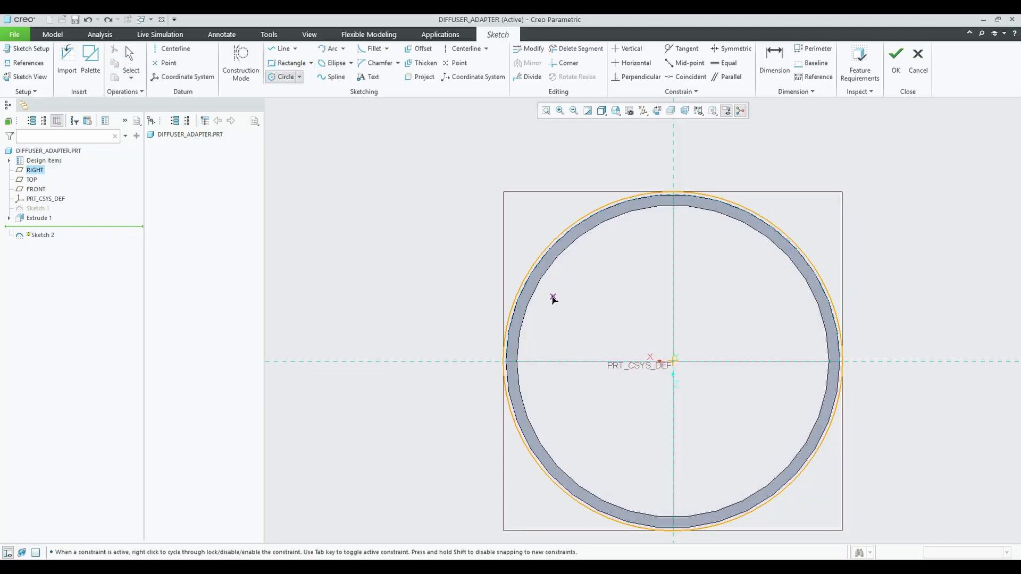
pyautogui.click(673, 361)
pyautogui.click(573, 227)
pyautogui.middleClick(648, 287)
pyautogui.scroll(-3, 668, 258)
pyautogui.scroll(1, 485, 195)
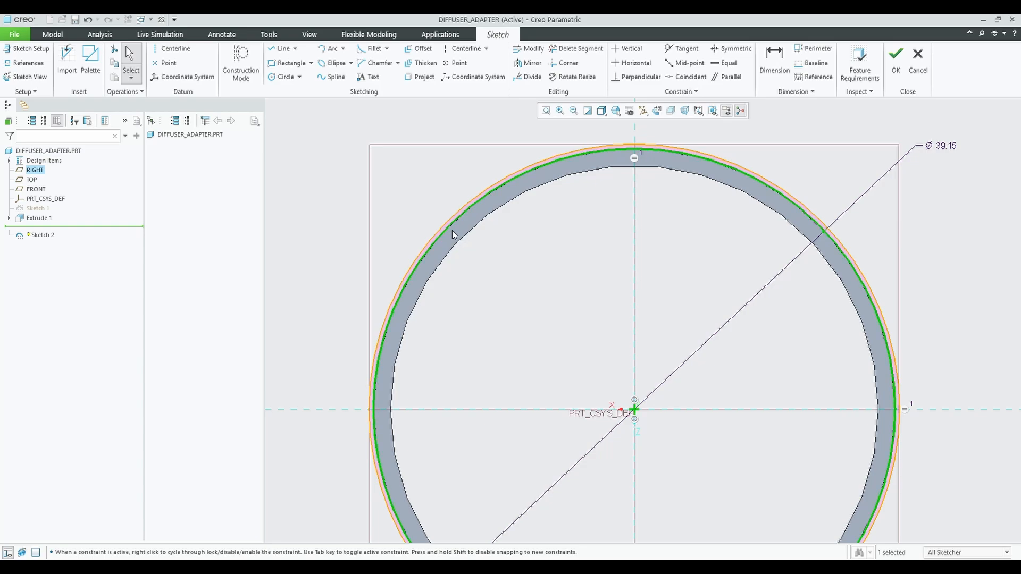
# Change the sketch circle's diameter to 38.5+1.3, giving Ø39.80.
pyautogui.press('l')
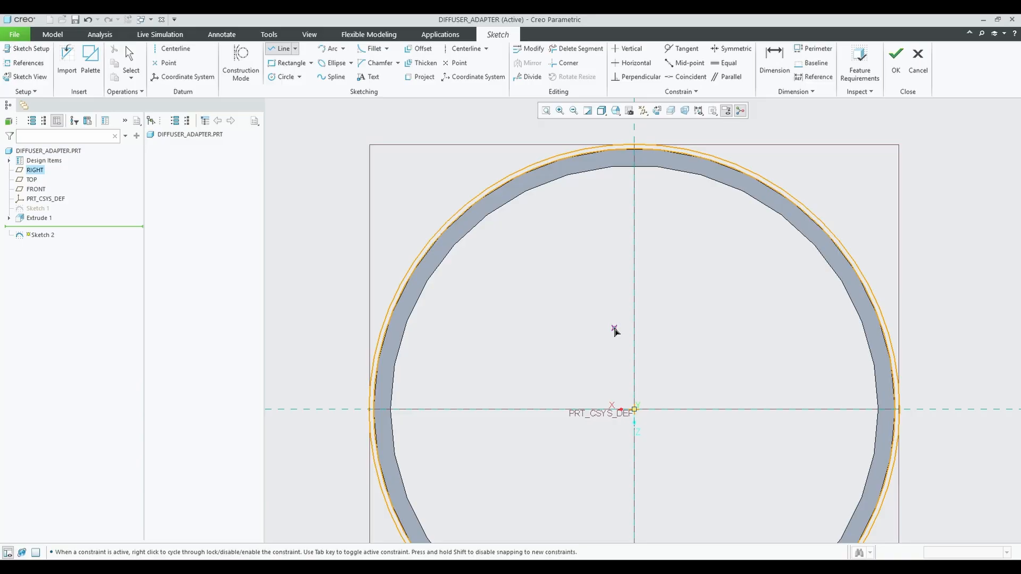
pyautogui.scroll(-3, 499, 357)
pyautogui.scroll(7, 499, 358)
pyautogui.middleClick(501, 358)
pyautogui.doubleClick(695, 273)
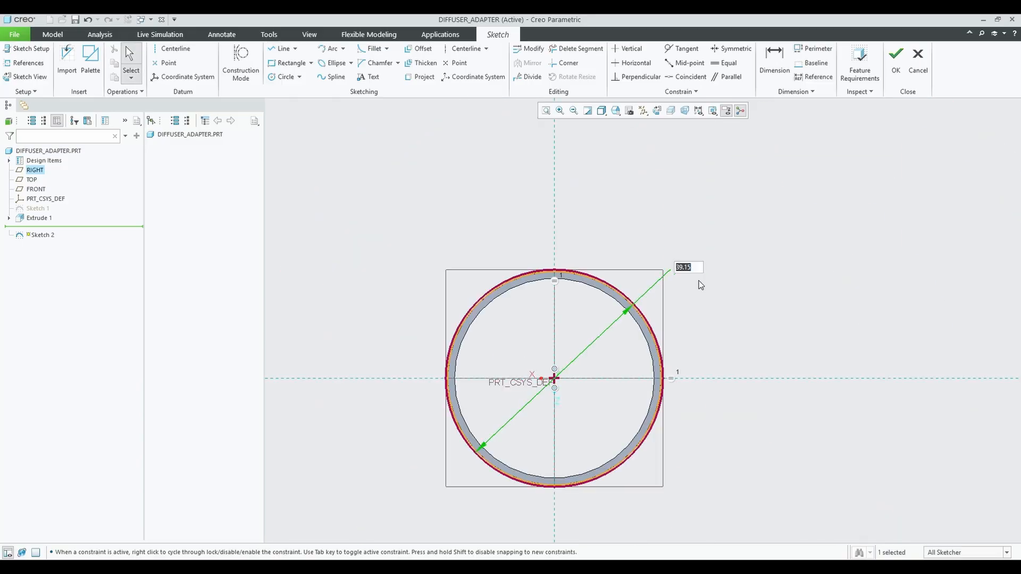
pyautogui.press('Escape')
pyautogui.doubleClick(700, 276)
pyautogui.write('38.5+1.3')
pyautogui.press('Return')
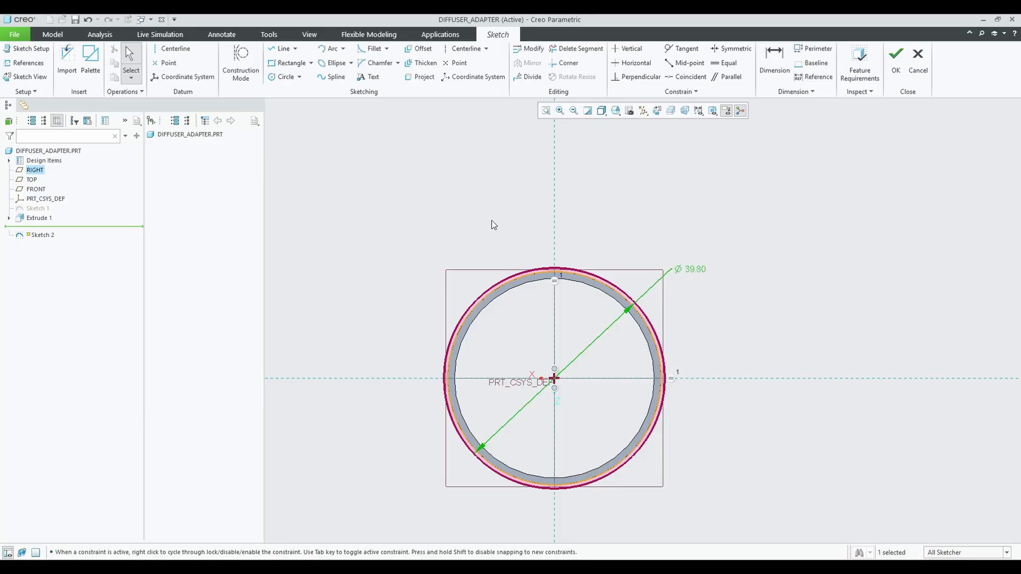
pyautogui.scroll(-4, 508, 287)
pyautogui.scroll(8, 491, 288)
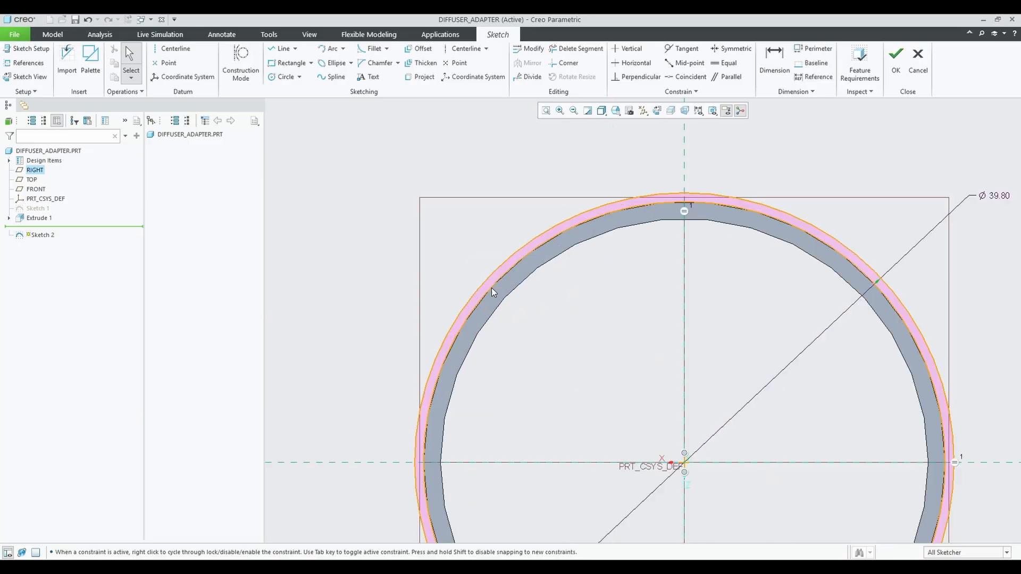
# Draw two short lines across the ring's upper-left edge to mark the slot ends.
pyautogui.click(281, 65)
pyautogui.click(282, 49)
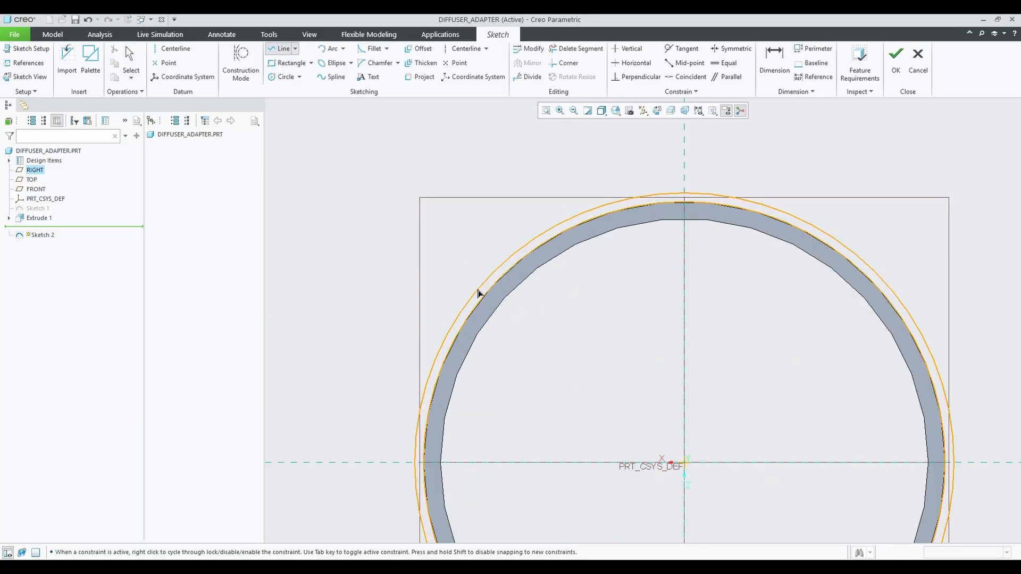
pyautogui.click(478, 290)
pyautogui.click(484, 296)
pyautogui.middleClick(484, 296)
pyautogui.click(536, 237)
pyautogui.click(542, 244)
pyautogui.middleClick(542, 244)
pyautogui.middleClick(542, 244)
# Change the spacing dimension between the two lines from 15.29 to 11.00.
pyautogui.scroll(5, 498, 277)
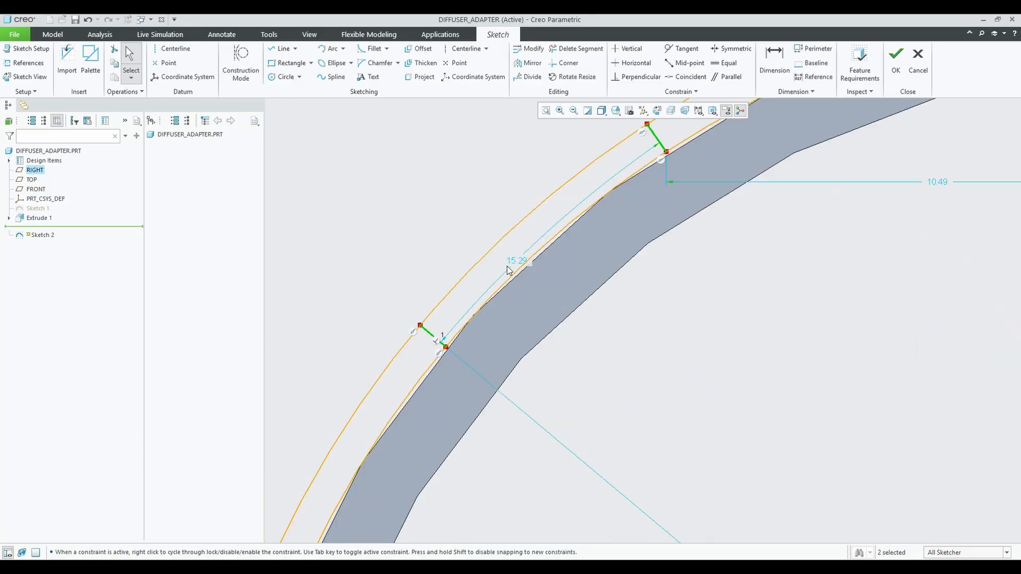
pyautogui.doubleClick(511, 264)
pyautogui.write('11')
pyautogui.press('Return')
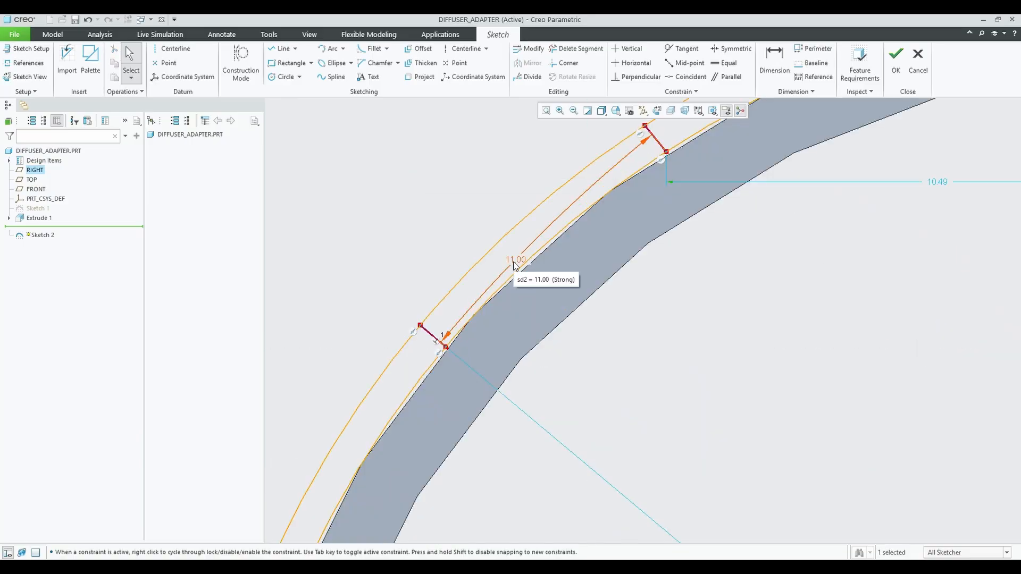
pyautogui.click(674, 341)
pyautogui.scroll(-5, 683, 284)
# Trim away the ring arcs lying outside the slot with Delete Segment.
pyautogui.click(566, 52)
pyautogui.moveTo(737, 167); pyautogui.dragTo(739, 383)
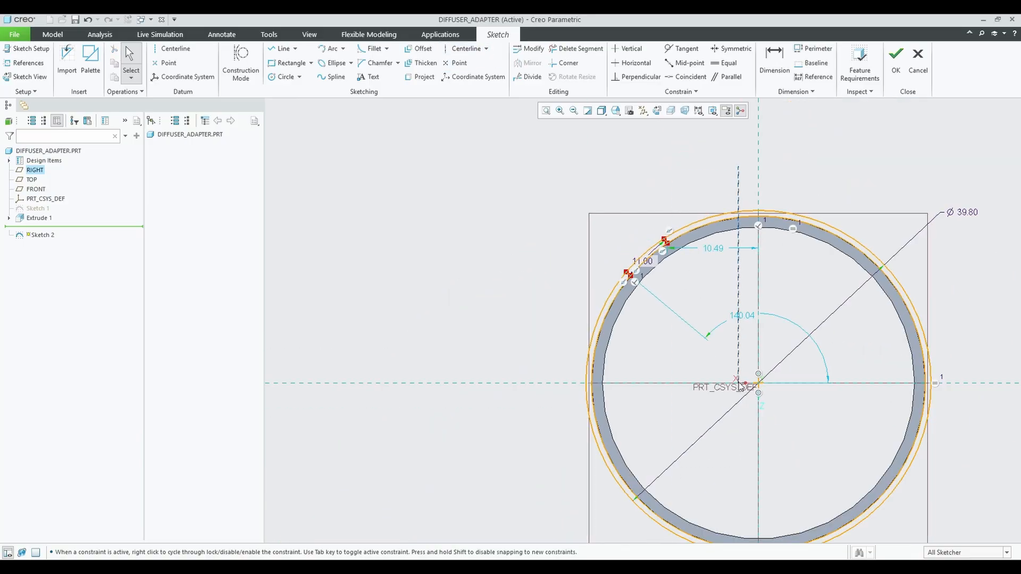
pyautogui.click(588, 50)
pyautogui.moveTo(899, 240); pyautogui.dragTo(859, 282)
pyautogui.moveTo(861, 476); pyautogui.dragTo(898, 510)
pyautogui.moveTo(656, 481); pyautogui.dragTo(616, 507)
pyautogui.moveTo(585, 325); pyautogui.dragTo(625, 318)
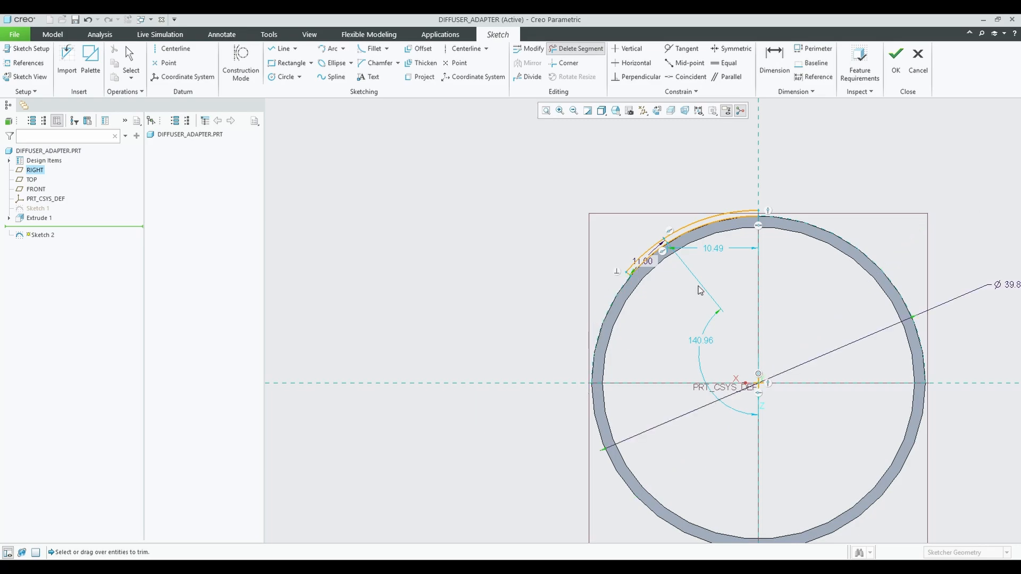
pyautogui.moveTo(706, 237); pyautogui.dragTo(715, 206)
pyautogui.scroll(-1, 731, 253)
pyautogui.scroll(4, 744, 299)
pyautogui.scroll(-6, 757, 439)
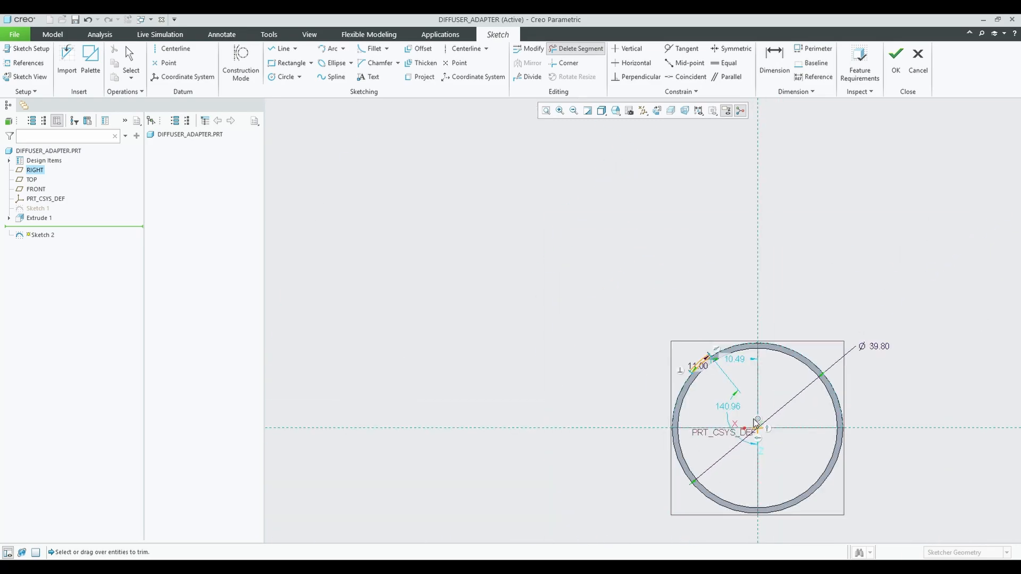
pyautogui.middleClick(756, 424)
# Add closing lines at the slot's lower corner, inner arc and upper-left corner.
pyautogui.scroll(3, 750, 412)
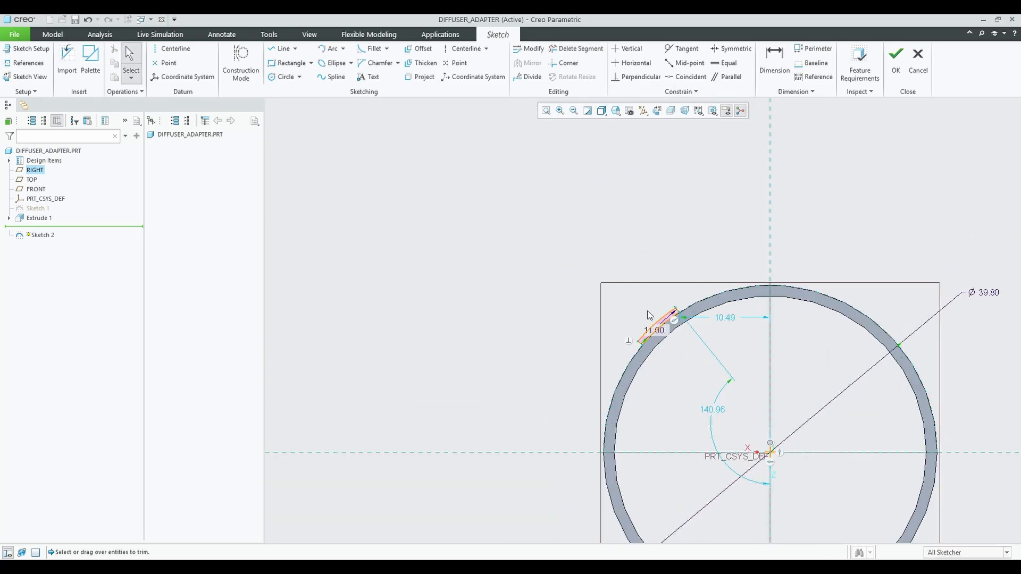
pyautogui.scroll(5, 674, 323)
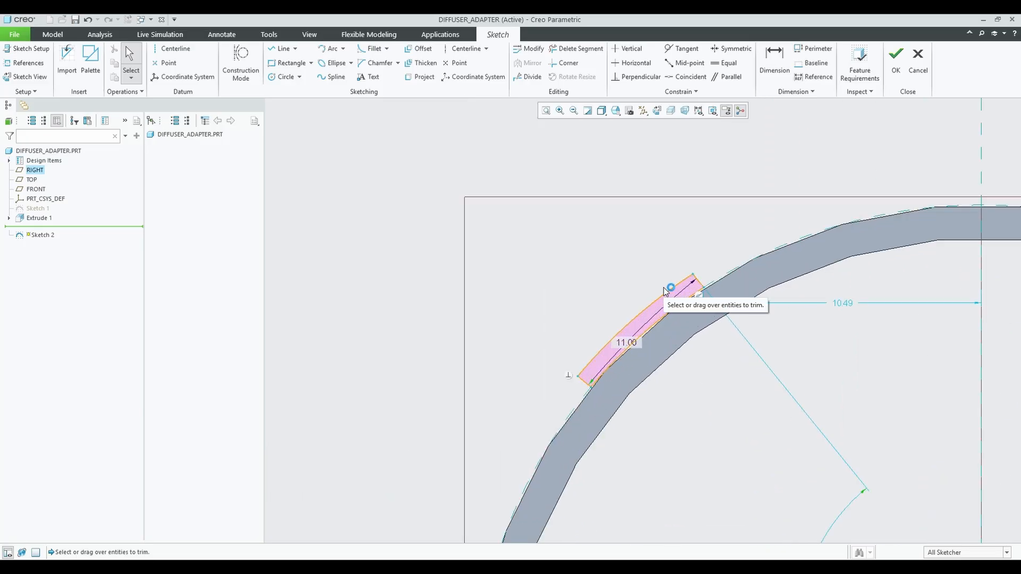
pyautogui.press('l')
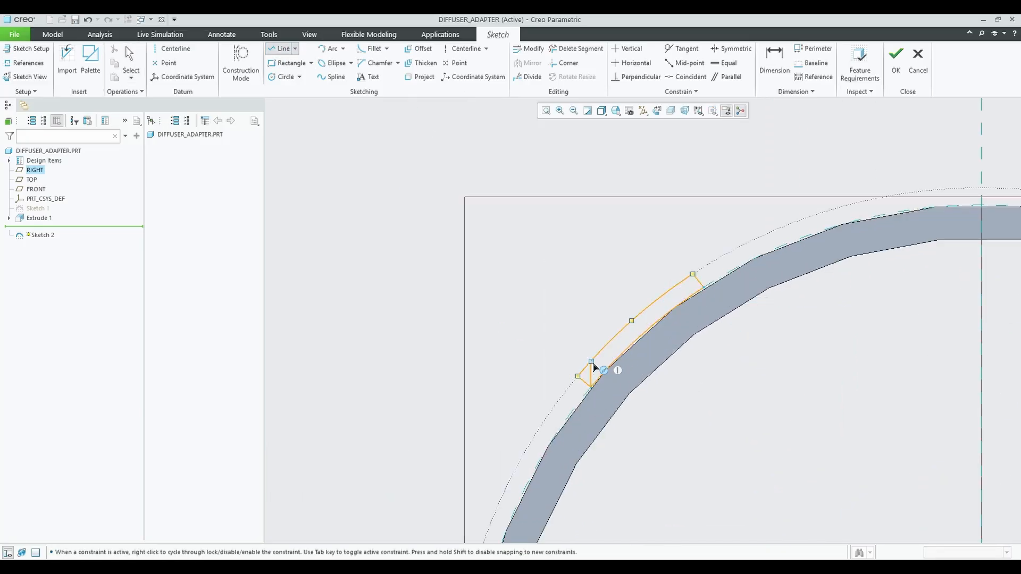
pyautogui.click(592, 363)
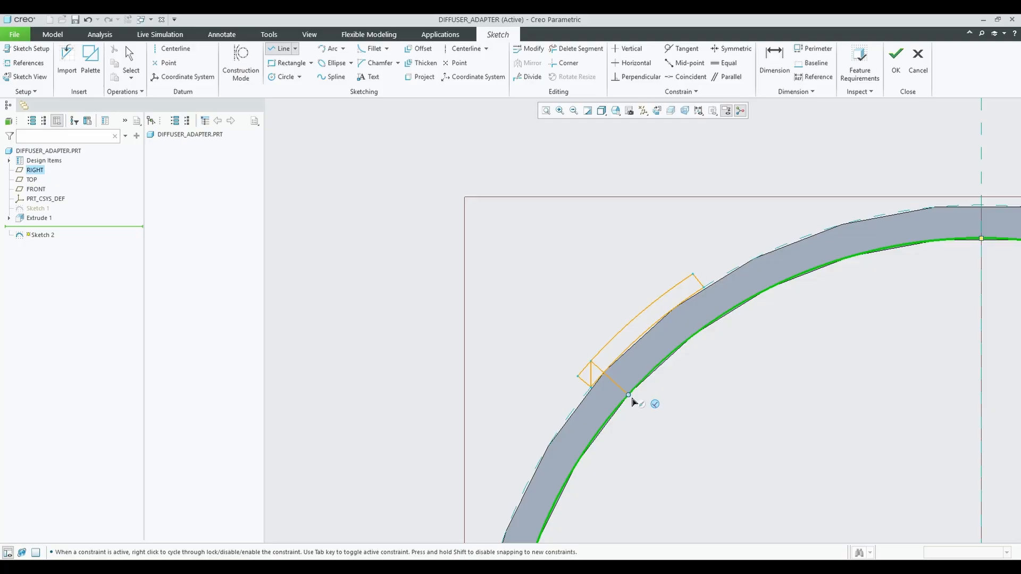
pyautogui.middleClick(632, 399)
pyautogui.click(702, 289)
pyautogui.click(667, 295)
pyautogui.middleClick(683, 310)
pyautogui.middleClick(683, 310)
pyautogui.scroll(-5, 693, 285)
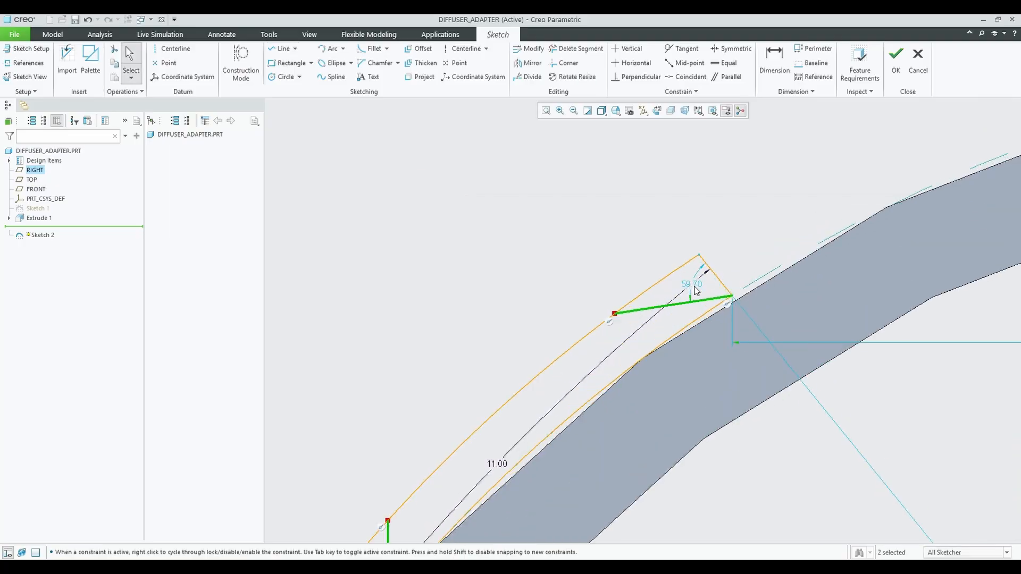
pyautogui.scroll(1, 695, 290)
pyautogui.click(280, 48)
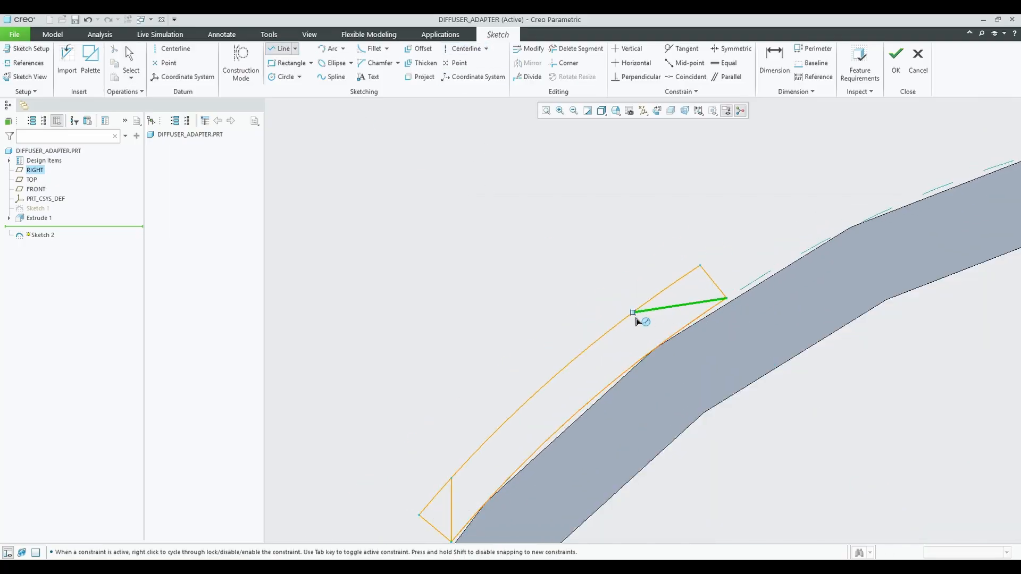
pyautogui.click(636, 318)
pyautogui.middleClick(645, 317)
pyautogui.middleClick(645, 318)
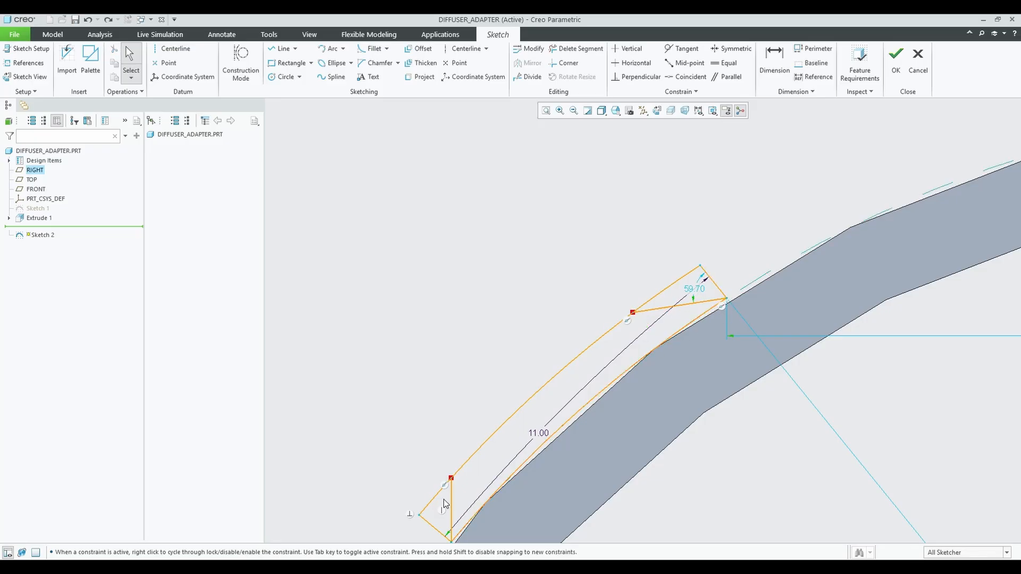
# Trim the two leftover lower-left segments and finish Sketch 2.
pyautogui.scroll(-5, 468, 497)
pyautogui.scroll(6, 443, 401)
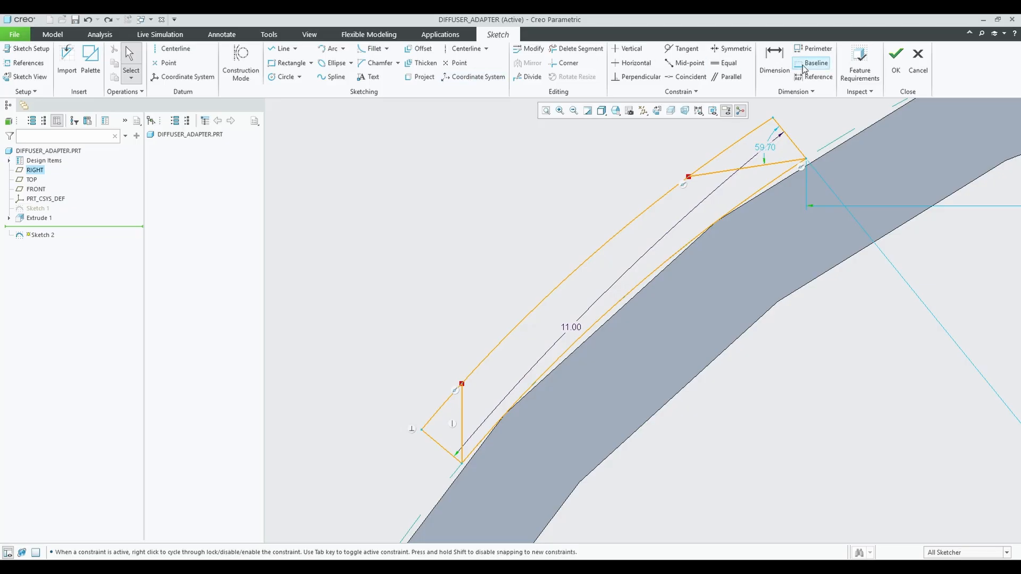
pyautogui.click(813, 77)
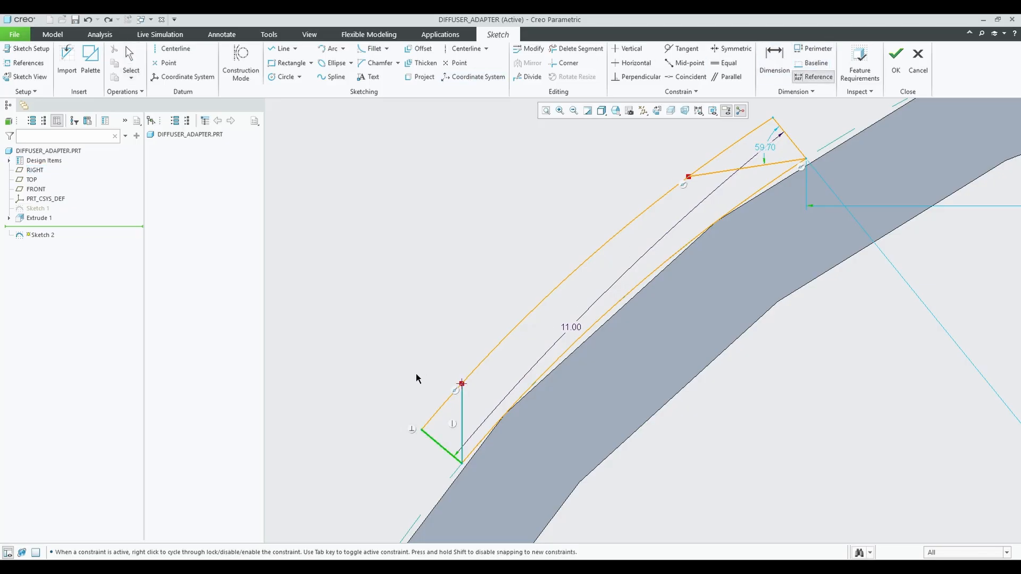
pyautogui.click(130, 64)
pyautogui.click(577, 48)
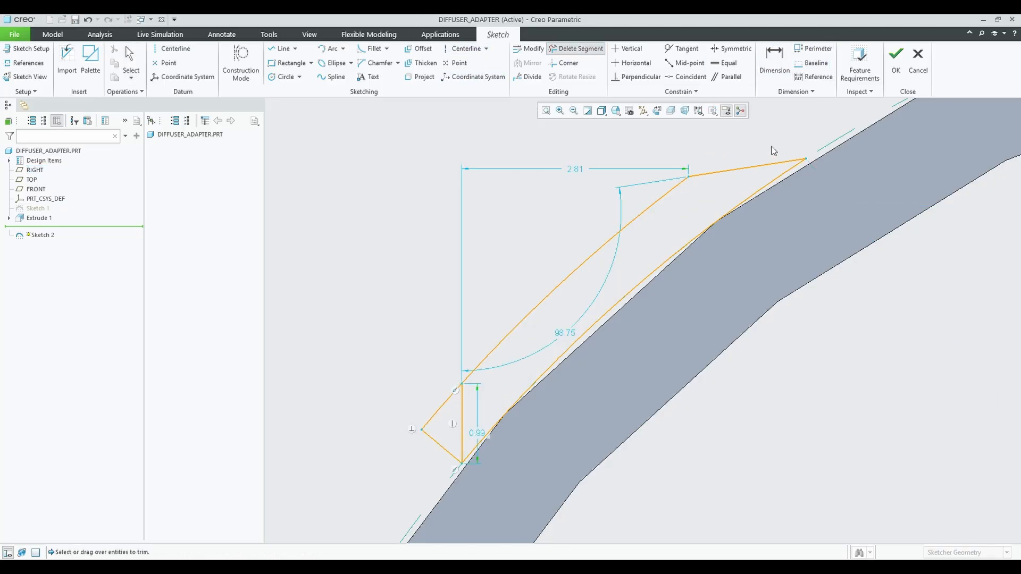
pyautogui.moveTo(431, 399); pyautogui.dragTo(433, 468)
pyautogui.middleClick(561, 429)
pyautogui.scroll(-6, 562, 429)
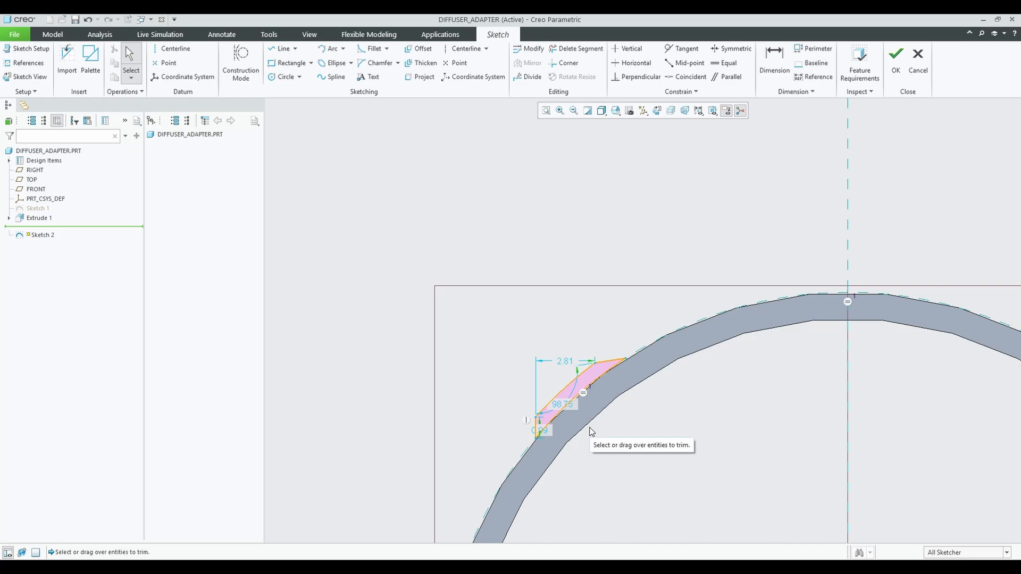
pyautogui.click(896, 59)
# Extrude the Sketch 2 wedge outline to a depth of 1.40 as Extrude 2.
pyautogui.scroll(-2, 605, 270)
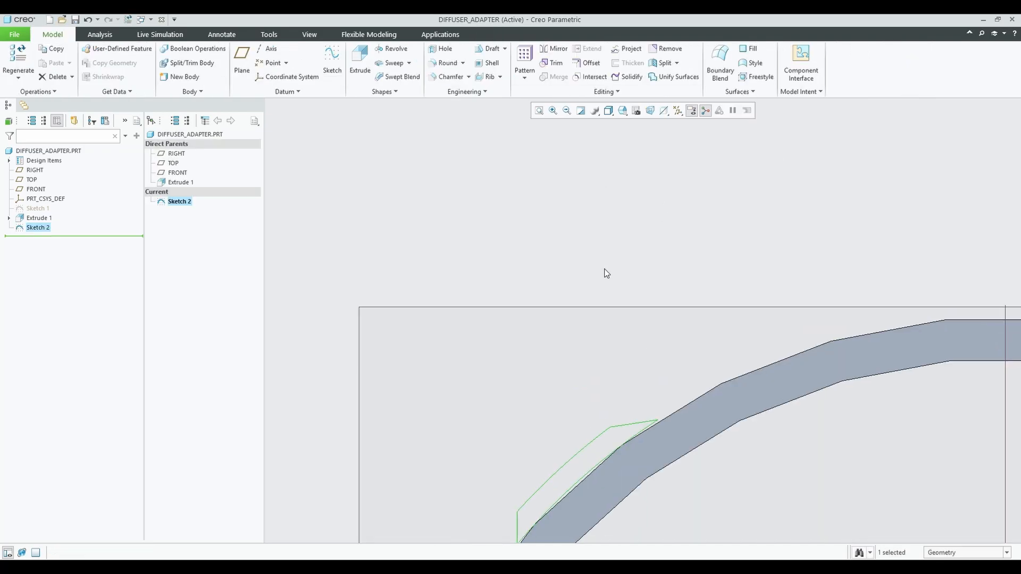
pyautogui.scroll(7, 605, 270)
pyautogui.click(368, 62)
pyautogui.scroll(5, 483, 279)
pyautogui.scroll(-2, 482, 278)
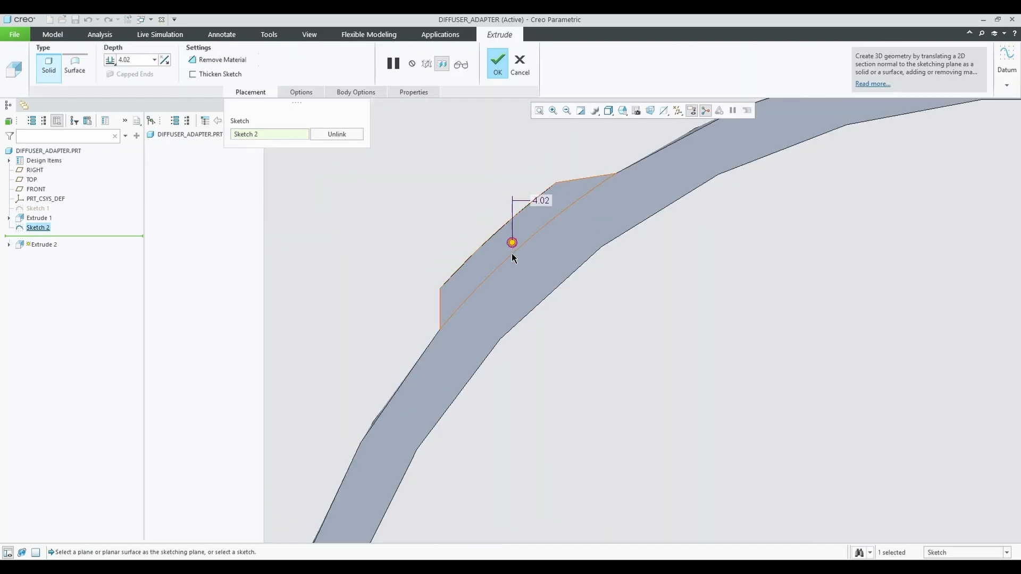
pyautogui.scroll(-3, 511, 255)
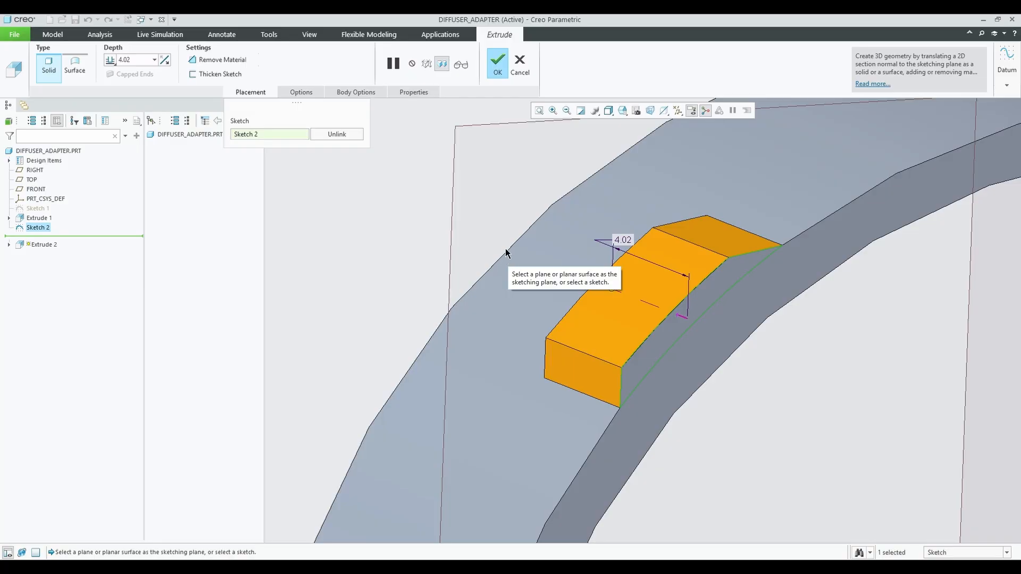
pyautogui.moveTo(612, 289); pyautogui.dragTo(661, 308)
pyautogui.moveTo(608, 328); pyautogui.dragTo(743, 310, button='middle')
pyautogui.scroll(-3, 672, 303)
pyautogui.middleClick(592, 251)
pyautogui.scroll(3, 717, 346)
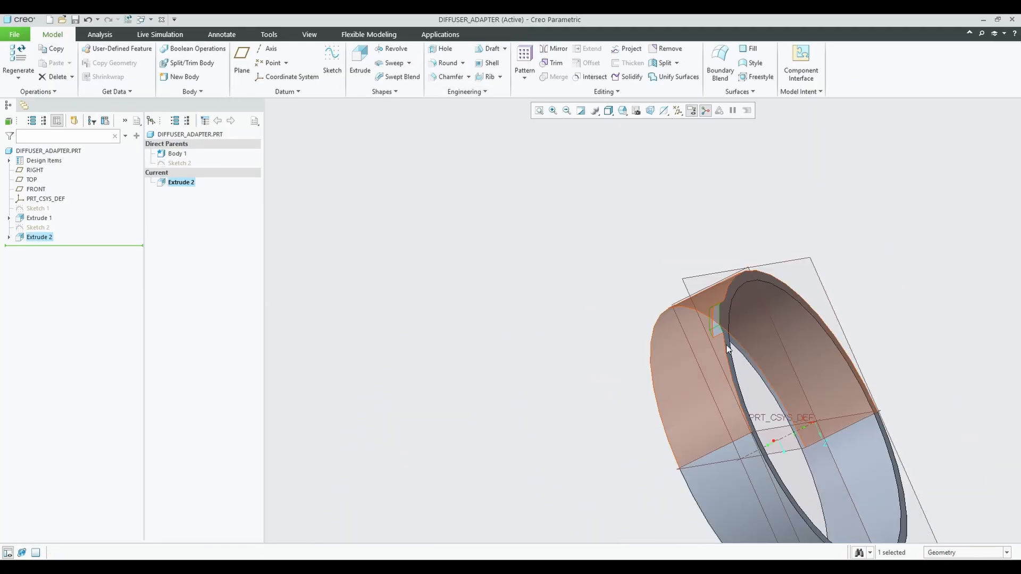
pyautogui.moveTo(726, 346); pyautogui.dragTo(768, 319, button='middle')
# Rename Extrude 1 in the model tree to Main-Tube.
pyautogui.click(37, 217)
pyautogui.click(39, 210)
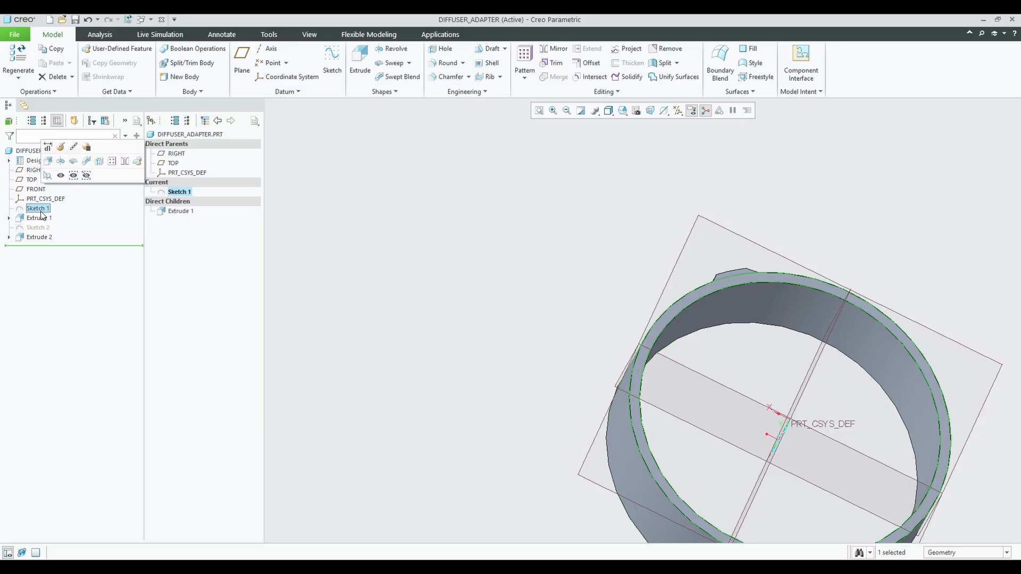
pyautogui.click(41, 219)
pyautogui.click(46, 216)
pyautogui.write('Main Tube')
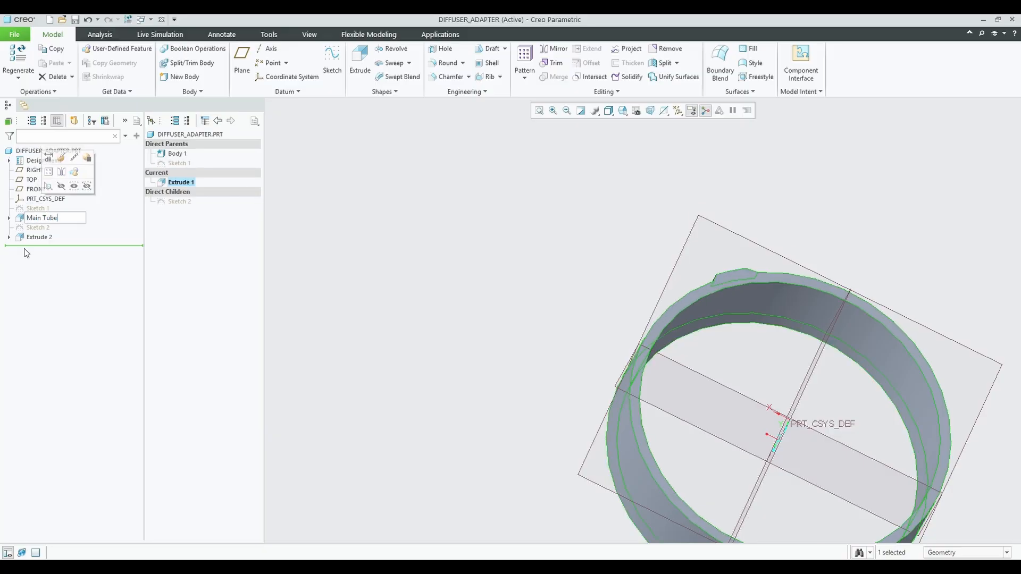
pyautogui.press('Return')
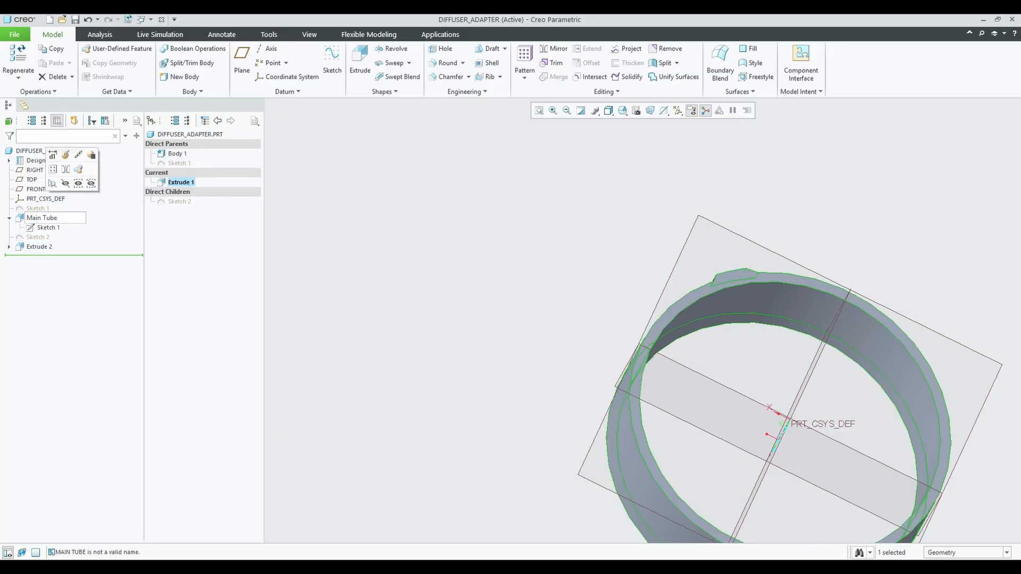
pyautogui.rightClick(39, 218)
pyautogui.click(83, 354)
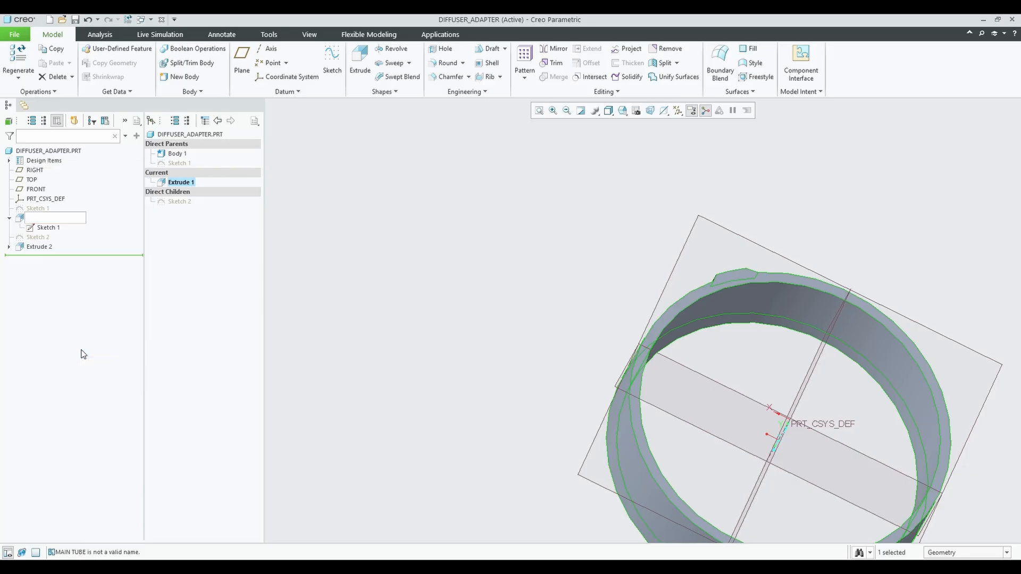
pyautogui.write('Main-Tube')
pyautogui.press('Return')
# Rename Extrude 2 to Nub_Pattern.
pyautogui.click(47, 247)
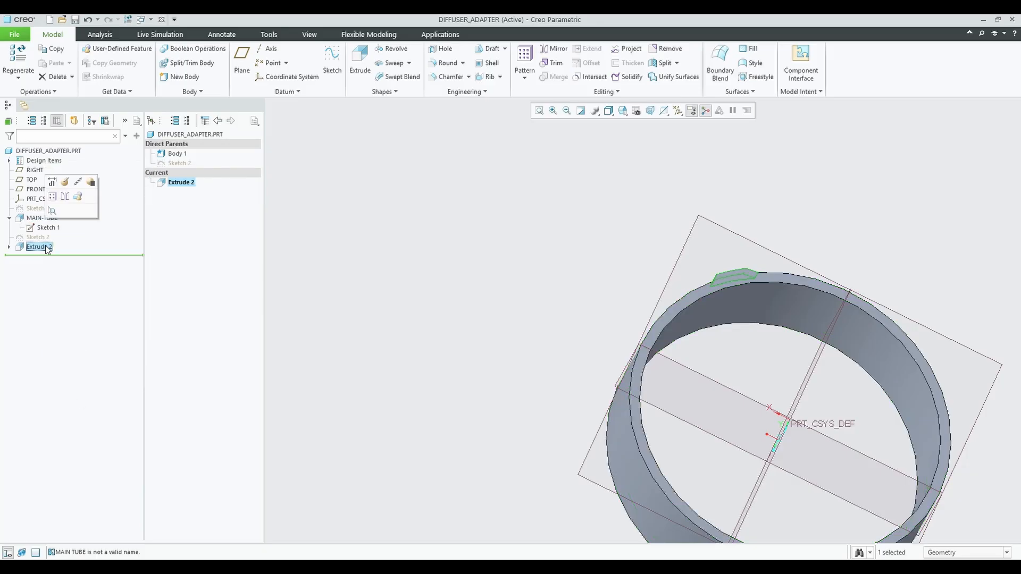
pyautogui.doubleClick(45, 246)
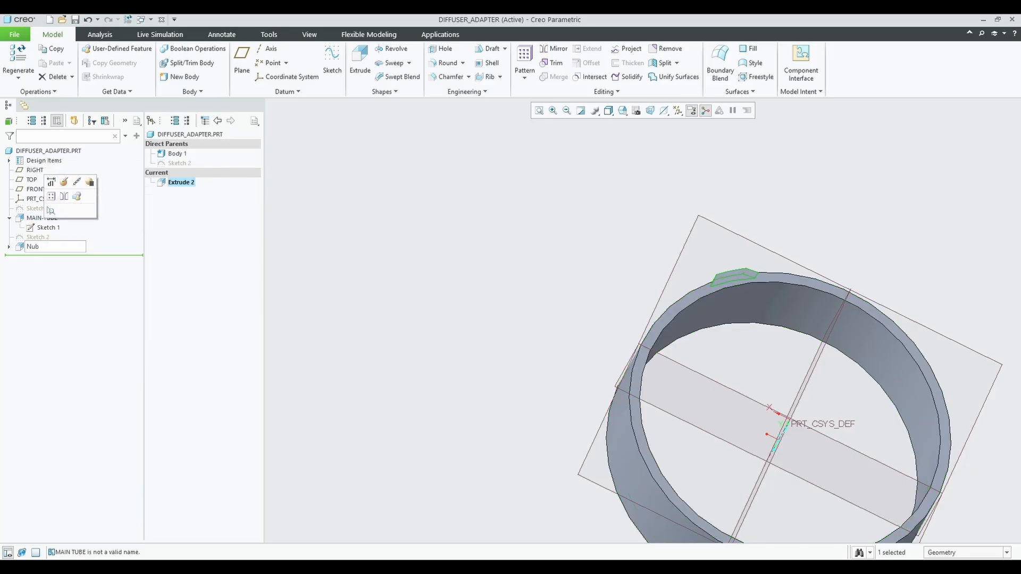
pyautogui.write('Nub_Pattern')
pyautogui.press('Return')
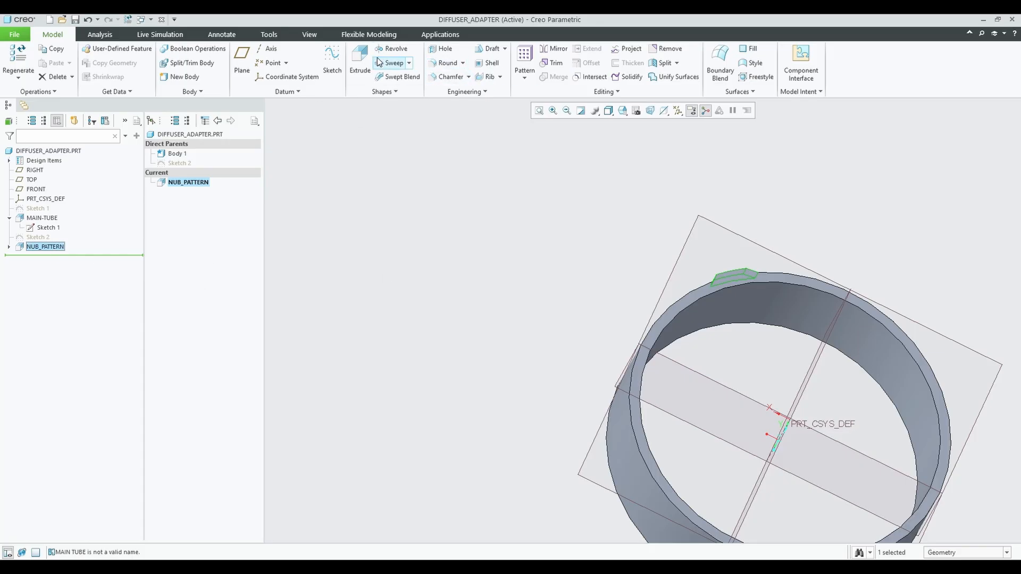
# Start a Revolve, pick the ring's centre axis, then clear the selection.
pyautogui.click(392, 48)
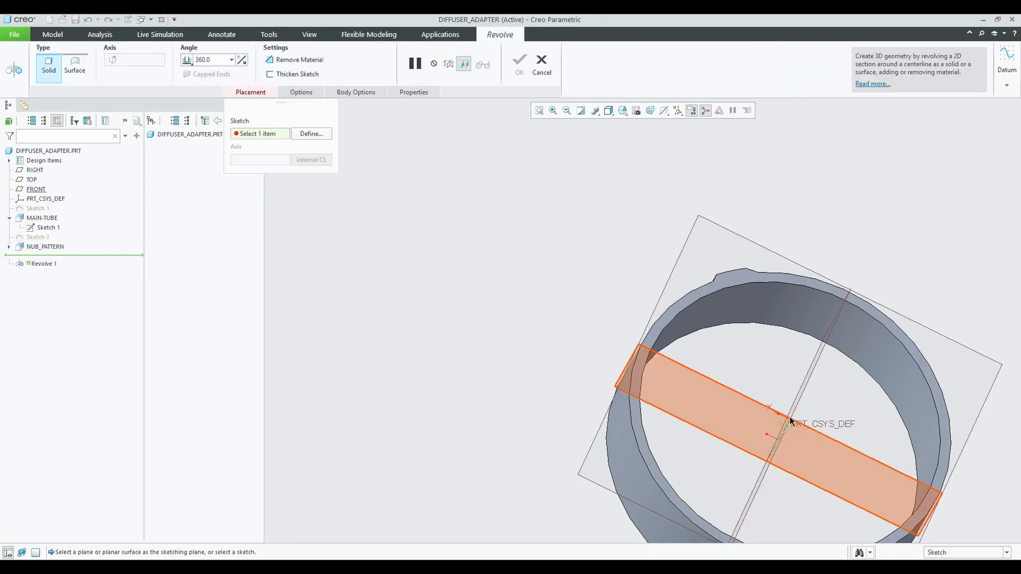
pyautogui.scroll(-3, 787, 424)
pyautogui.scroll(6, 784, 416)
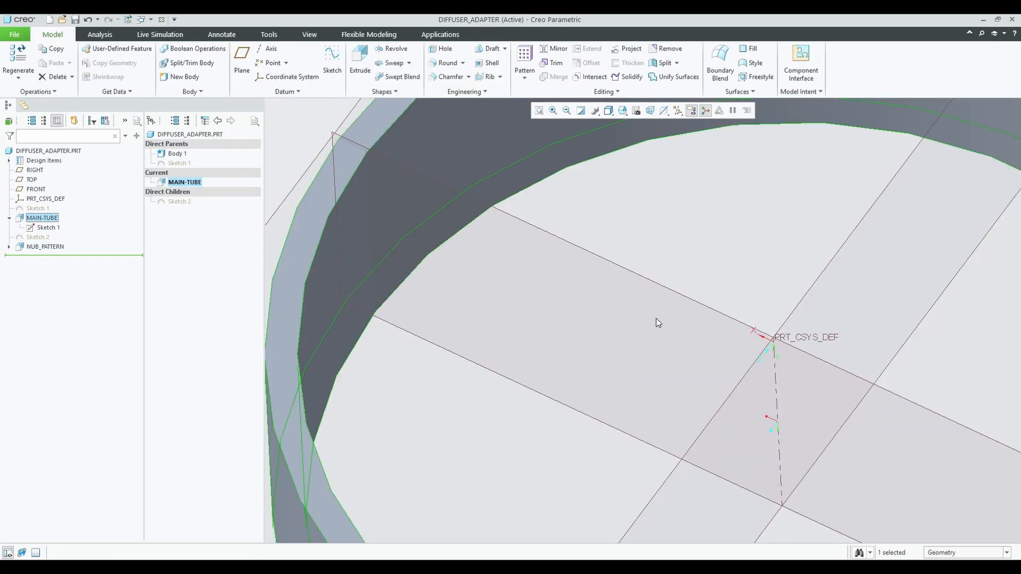
pyautogui.scroll(2, 814, 413)
pyautogui.click(789, 404)
pyautogui.click(446, 172)
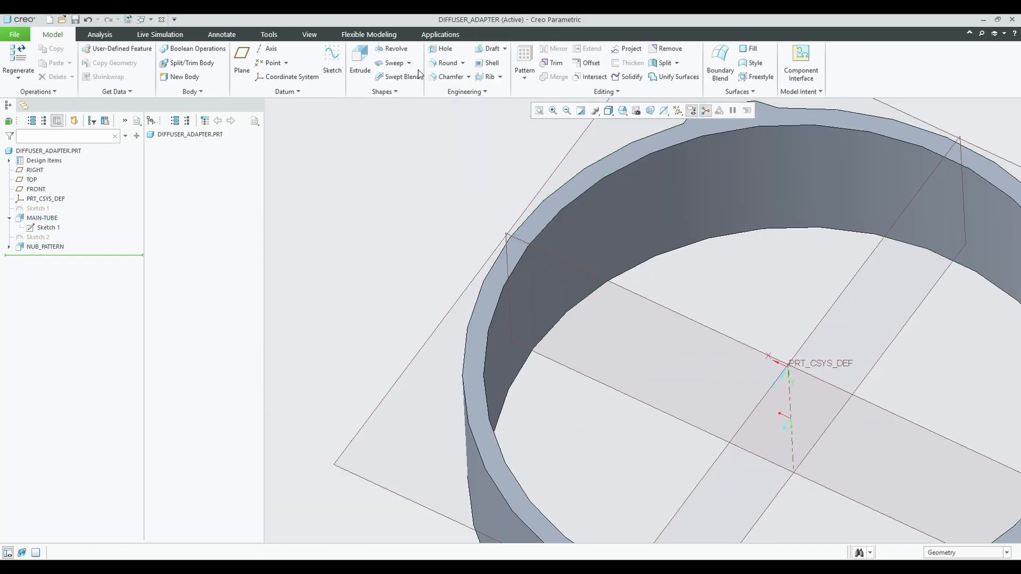
# Create datum axis A_3 at the intersection of the RIGHT and FRONT planes.
pyautogui.click(269, 48)
pyautogui.click(765, 354)
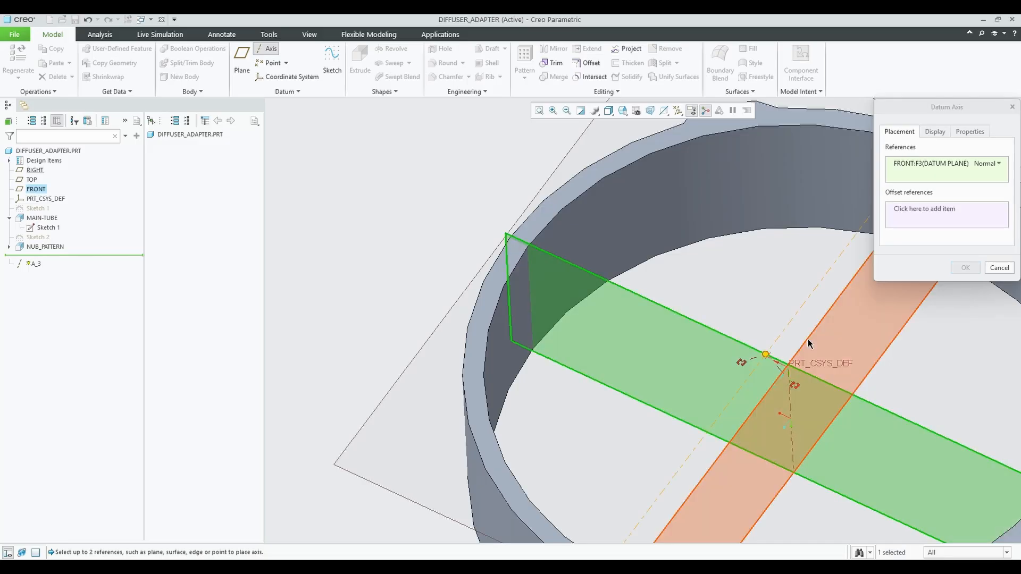
pyautogui.click(808, 339)
pyautogui.scroll(3, 873, 369)
pyautogui.moveTo(872, 368); pyautogui.dragTo(789, 403, button='middle')
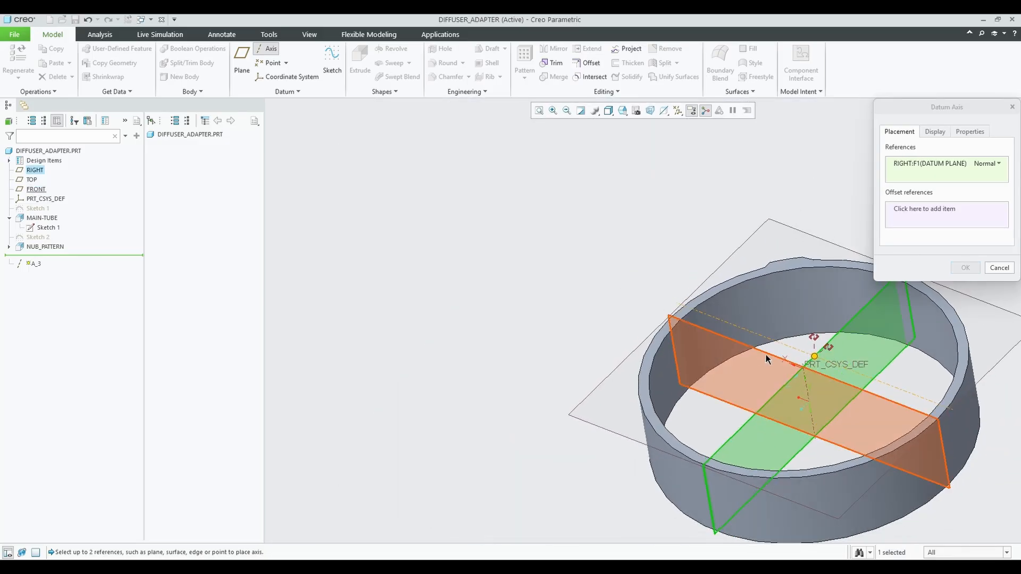
pyautogui.keyDown('ctrl'); pyautogui.click(777, 368); pyautogui.keyUp('ctrl')
pyautogui.middleClick(600, 246)
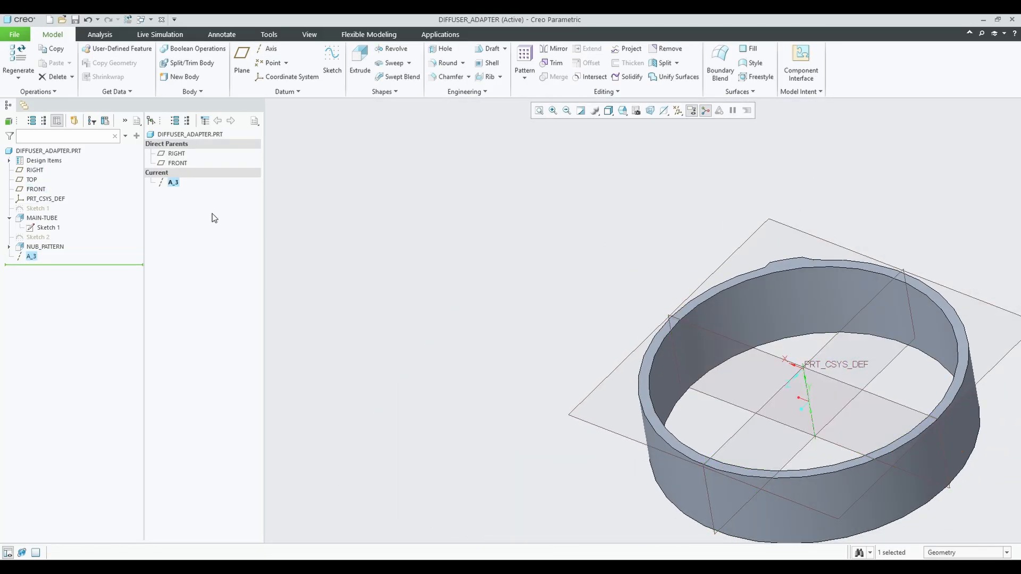
# Select NUB_PATTERN and cancel the accidentally started Revolve.
pyautogui.click(51, 248)
pyautogui.click(392, 49)
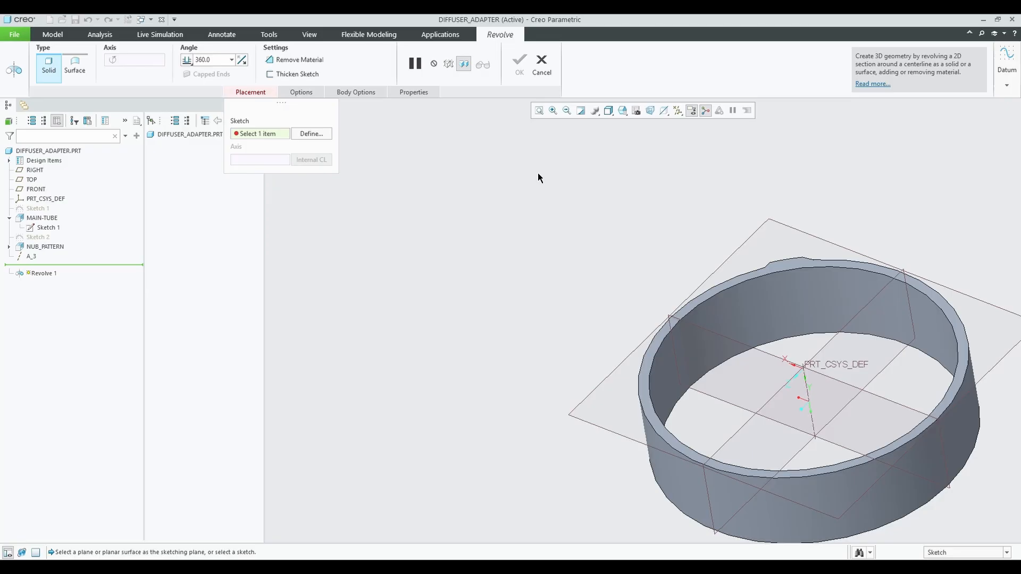
pyautogui.click(541, 65)
# Begin a pattern of the nub by dimension, then cancel it with Escape.
pyautogui.click(524, 70)
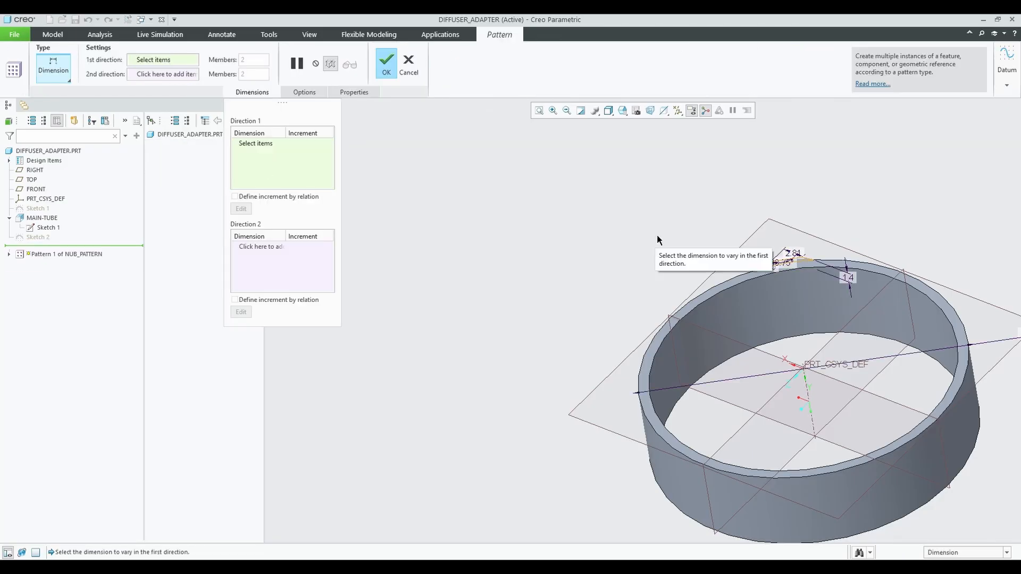
pyautogui.scroll(-4, 791, 249)
pyautogui.click(810, 274)
pyautogui.click(803, 268)
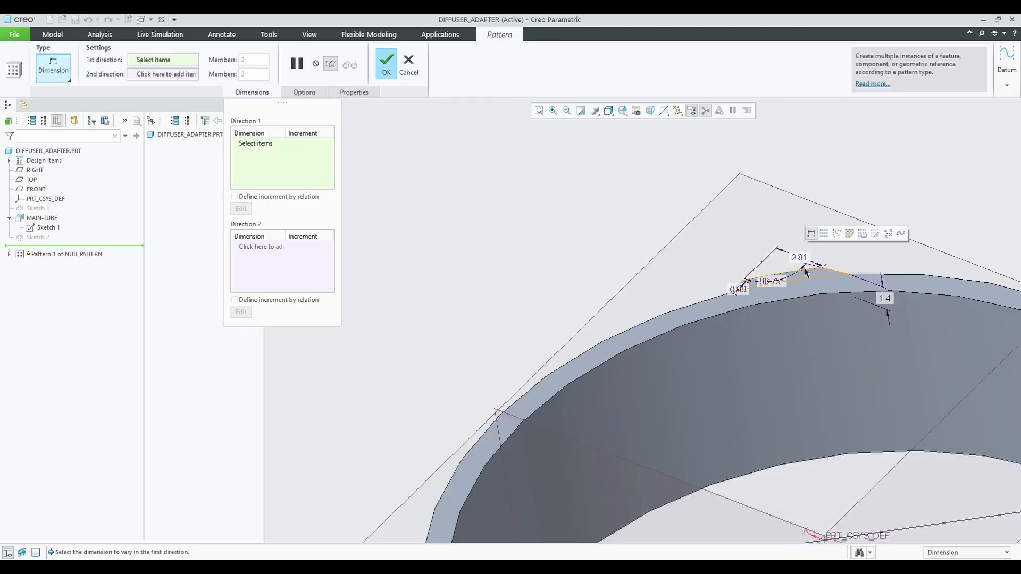
pyautogui.scroll(5, 806, 240)
pyautogui.moveTo(808, 231); pyautogui.dragTo(788, 329, button='middle')
pyautogui.press('Escape')
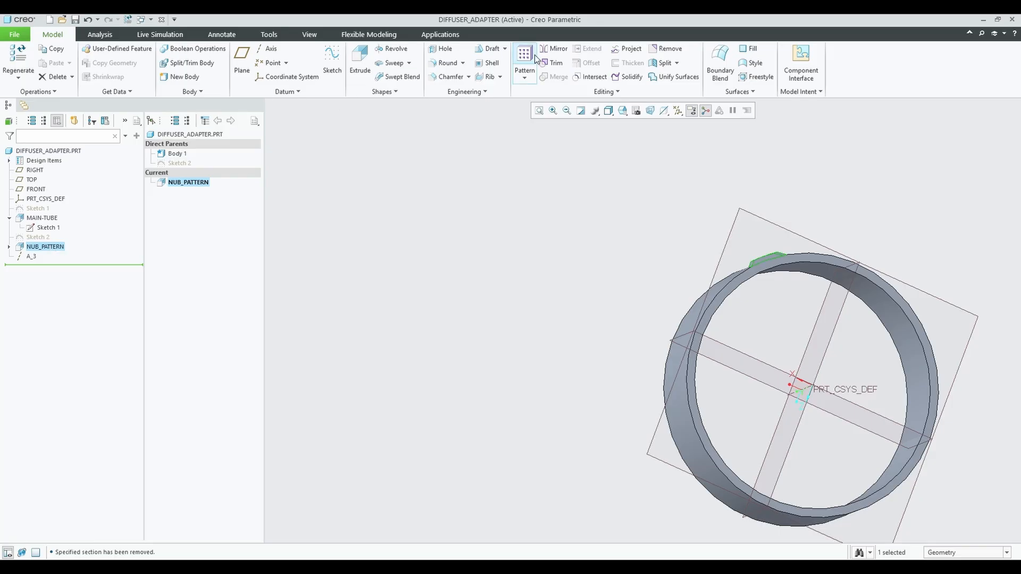
# Restart the nub pattern with type Axis, centred on the ring's centre axis.
pyautogui.click(535, 60)
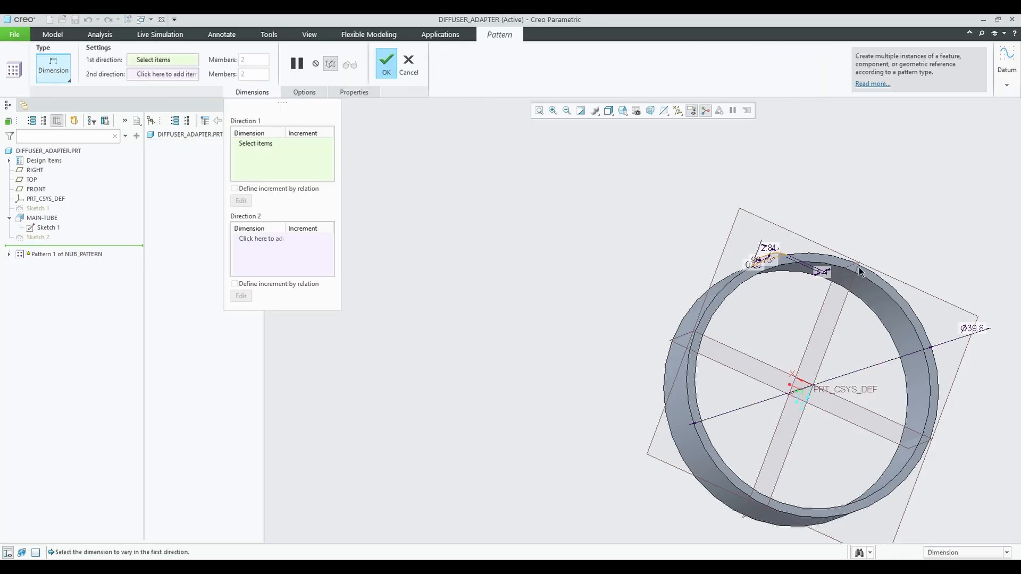
pyautogui.click(304, 92)
pyautogui.click(246, 92)
pyautogui.click(65, 72)
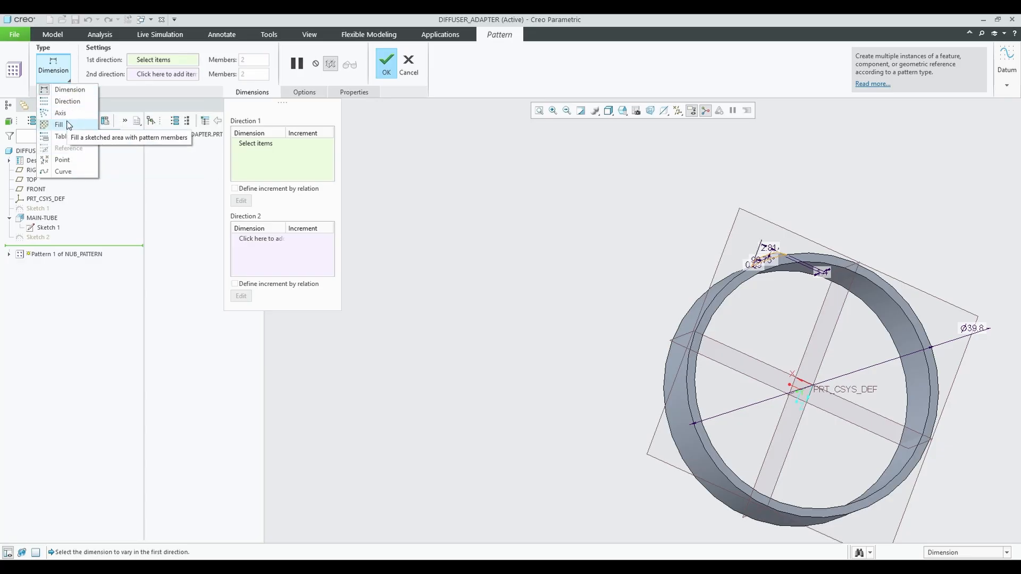
pyautogui.click(77, 112)
pyautogui.click(790, 392)
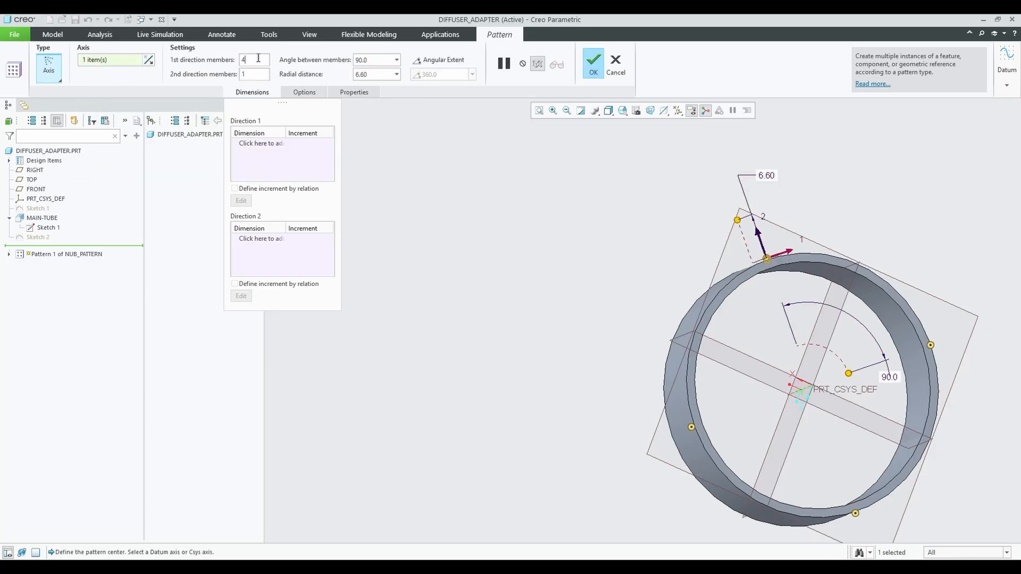
# Set 120° between pattern members and finish Pattern 1 of NUB_PATTERN.
pyautogui.click(396, 61)
pyautogui.click(396, 61)
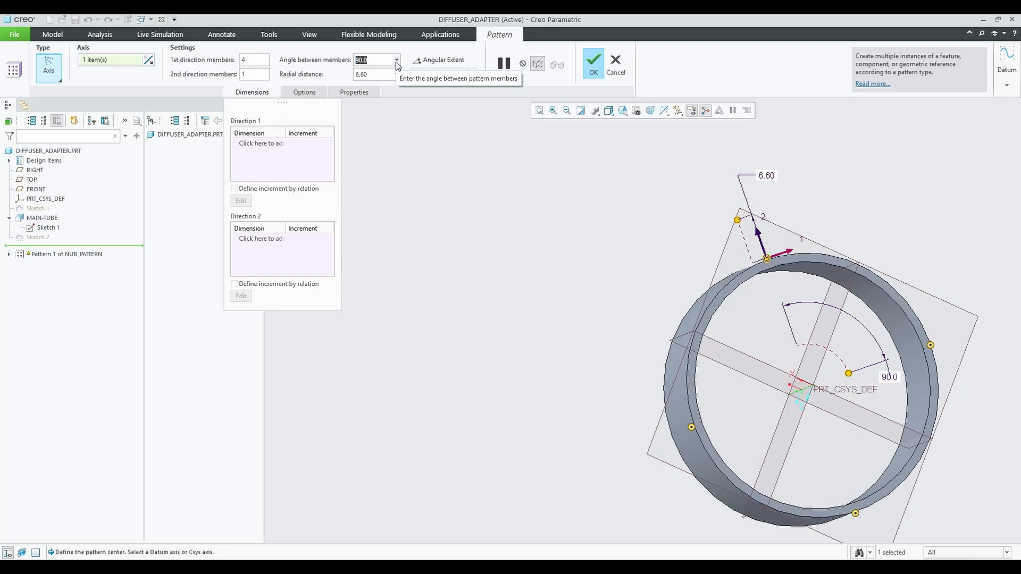
pyautogui.write('120')
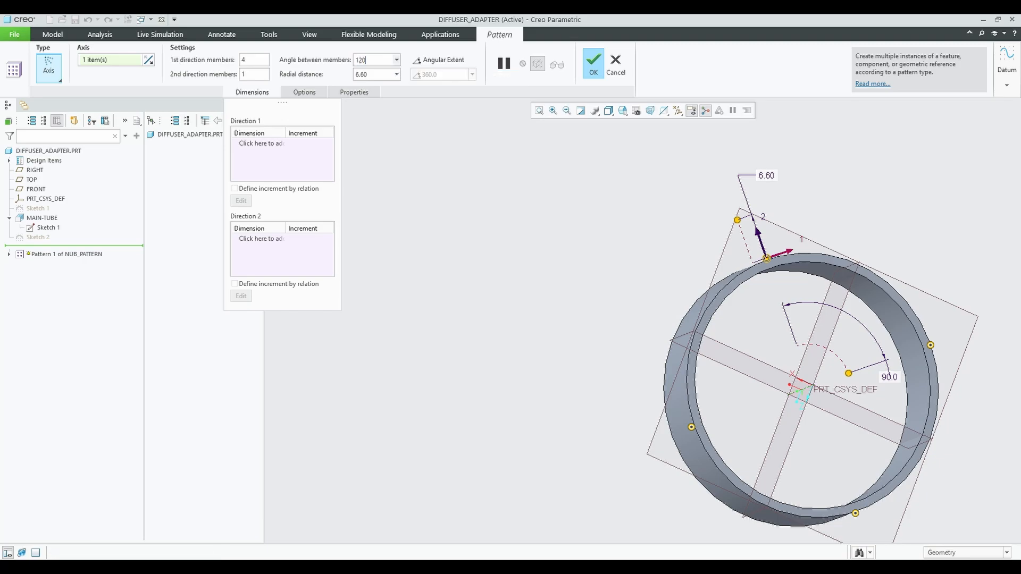
pyautogui.press('Return')
pyautogui.scroll(1, 398, 111)
pyautogui.moveTo(571, 207); pyautogui.dragTo(528, 224, button='middle')
pyautogui.click(593, 67)
pyautogui.moveTo(597, 194); pyautogui.dragTo(658, 172, button='middle')
pyautogui.scroll(2, 678, 248)
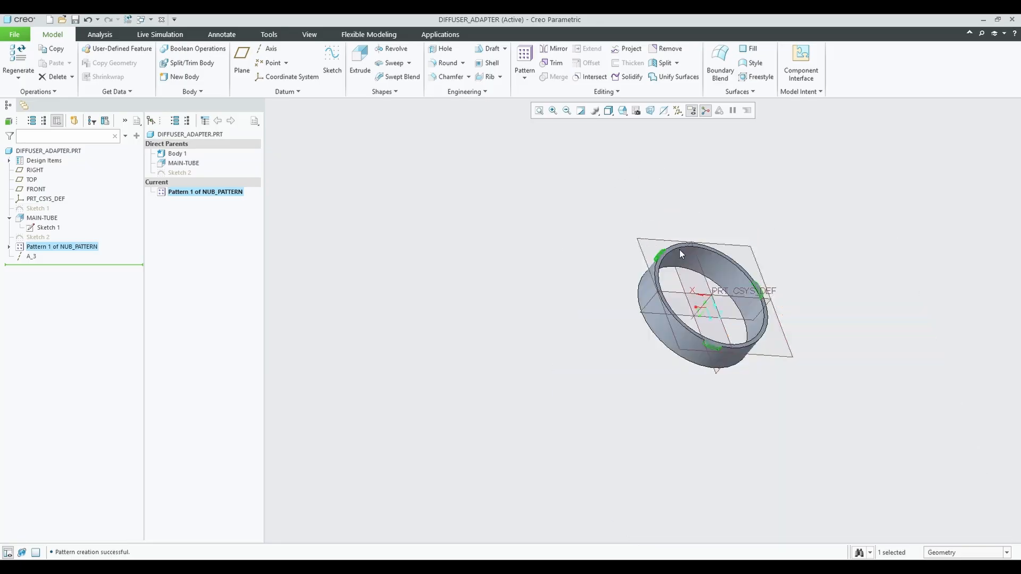
pyautogui.scroll(-5, 700, 318)
pyautogui.moveTo(678, 249); pyautogui.dragTo(732, 292, button='middle')
pyautogui.scroll(4, 632, 285)
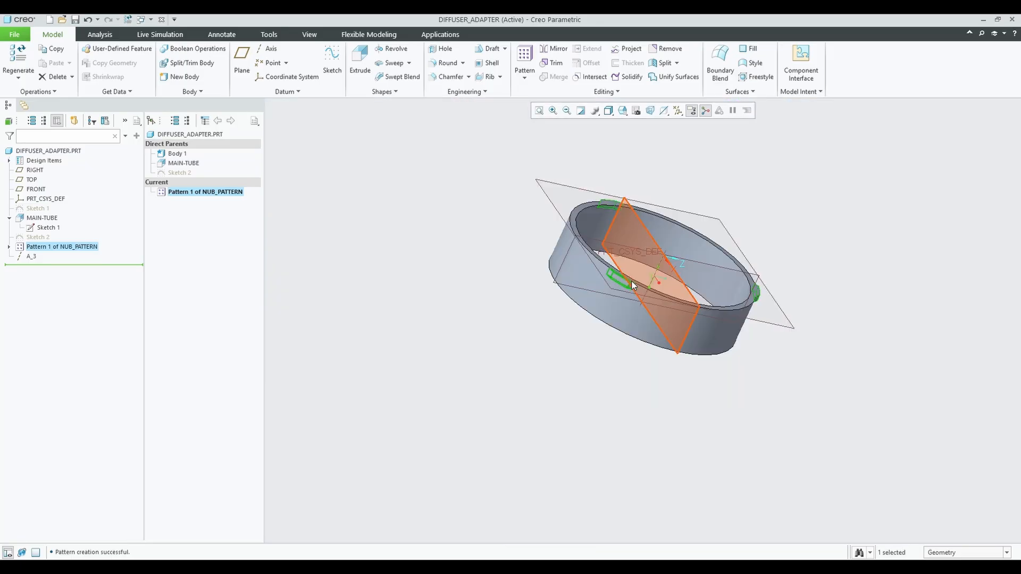
pyautogui.moveTo(632, 286); pyautogui.dragTo(567, 195, button='middle')
pyautogui.scroll(-2, 595, 273)
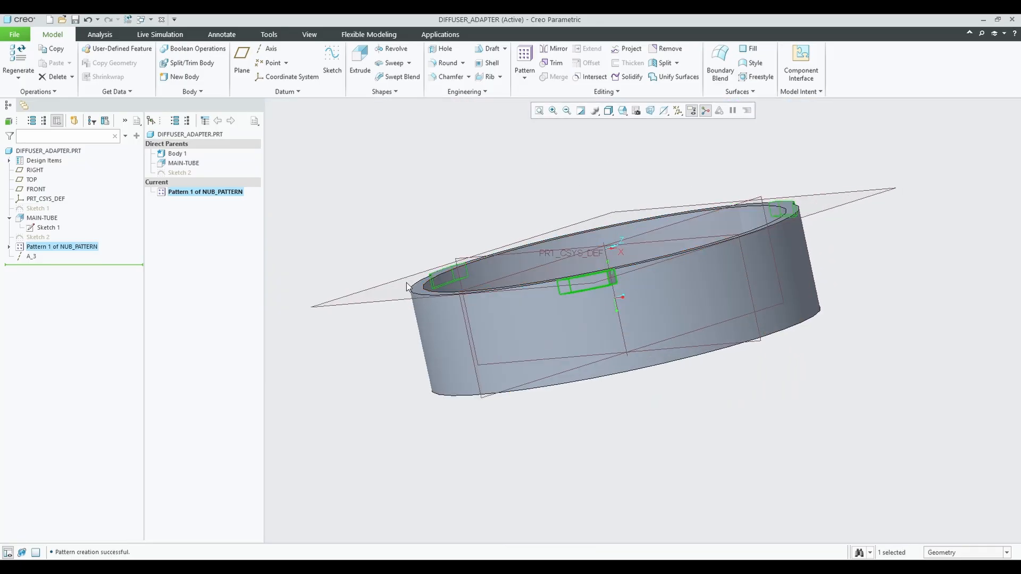
# Chamfer the nub's top edge, trying 0.80 and 0.90 before settling on 1.00.
pyautogui.click(453, 77)
pyautogui.scroll(-3, 580, 245)
pyautogui.moveTo(579, 244); pyautogui.dragTo(580, 356, button='middle')
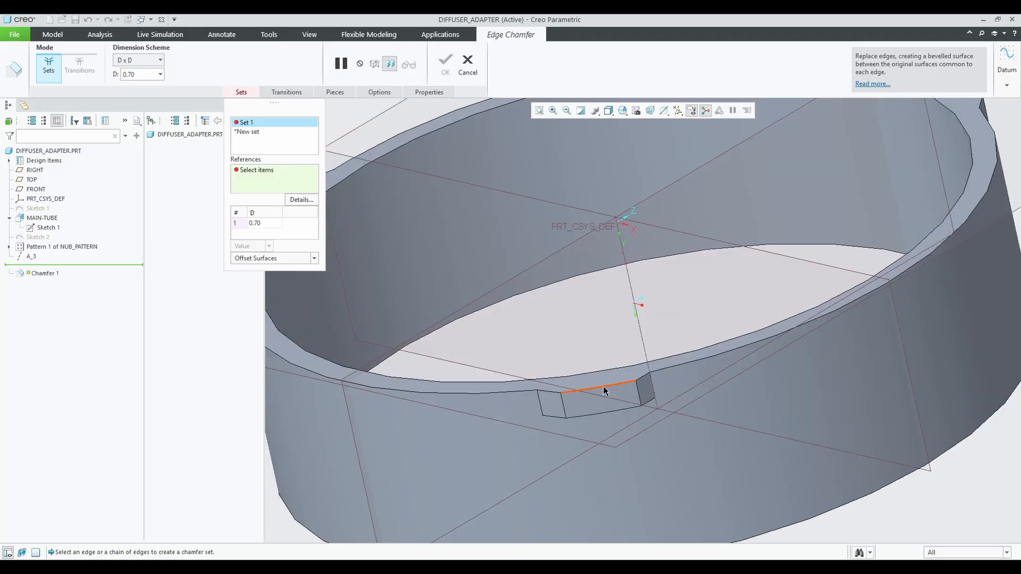
pyautogui.click(604, 390)
pyautogui.moveTo(576, 413); pyautogui.dragTo(644, 424, button='middle')
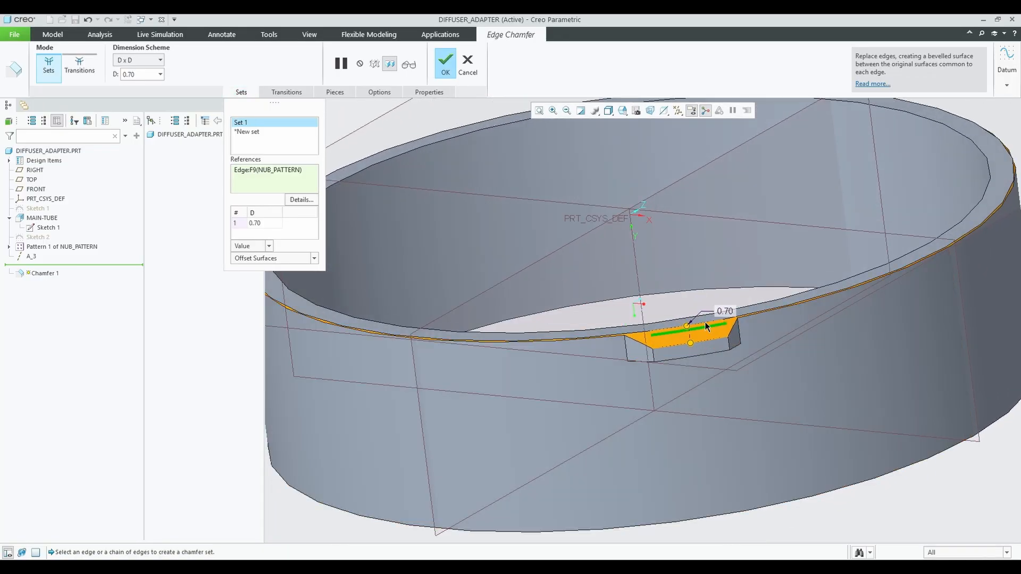
pyautogui.doubleClick(266, 223)
pyautogui.write('.8')
pyautogui.press('Return')
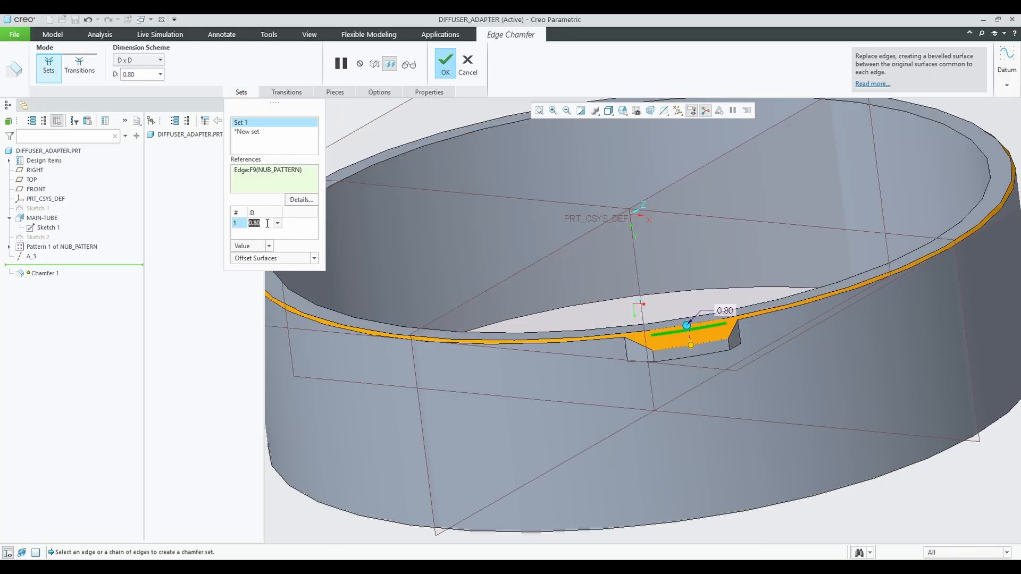
pyautogui.write('.9')
pyautogui.press('Return')
pyautogui.doubleClick(266, 224)
pyautogui.write('1')
pyautogui.press('Return')
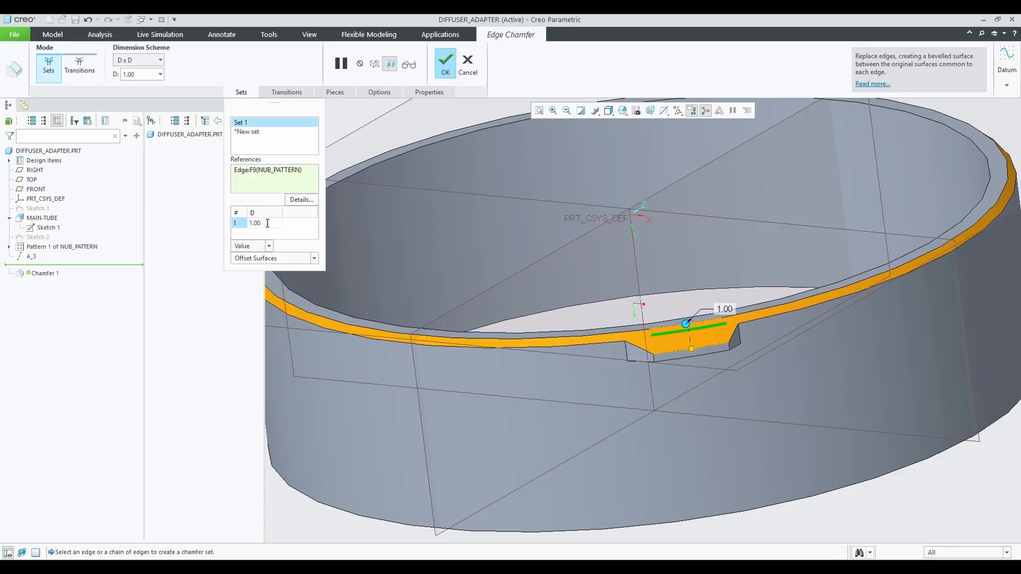
pyautogui.moveTo(478, 330); pyautogui.dragTo(577, 298, button='middle')
pyautogui.middleClick(580, 296)
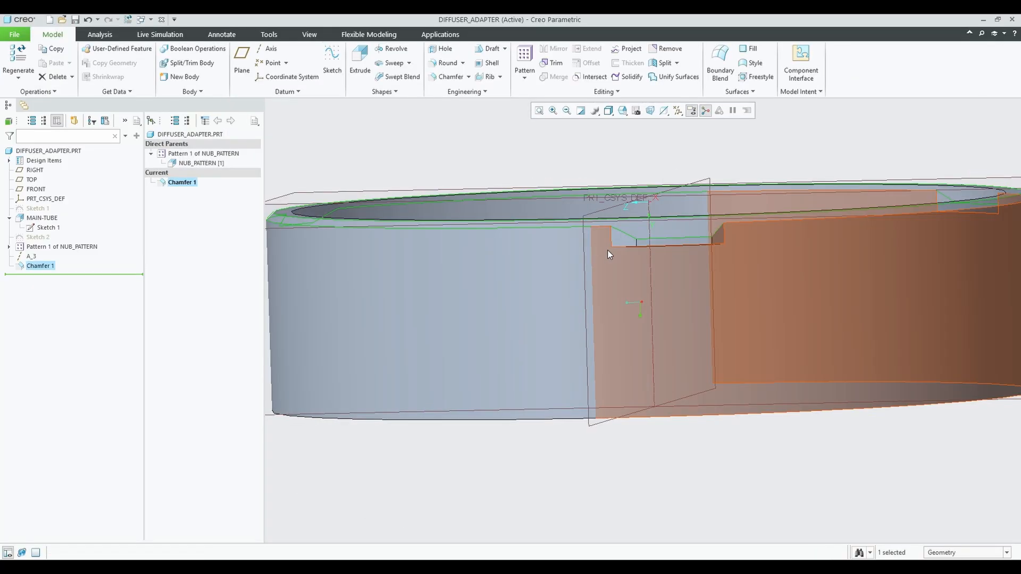
# Redefine Chamfer 1 to a 1.25 distance after trying 1.2 and 1.3, then inspect the ring.
pyautogui.moveTo(608, 252); pyautogui.dragTo(670, 293, button='middle')
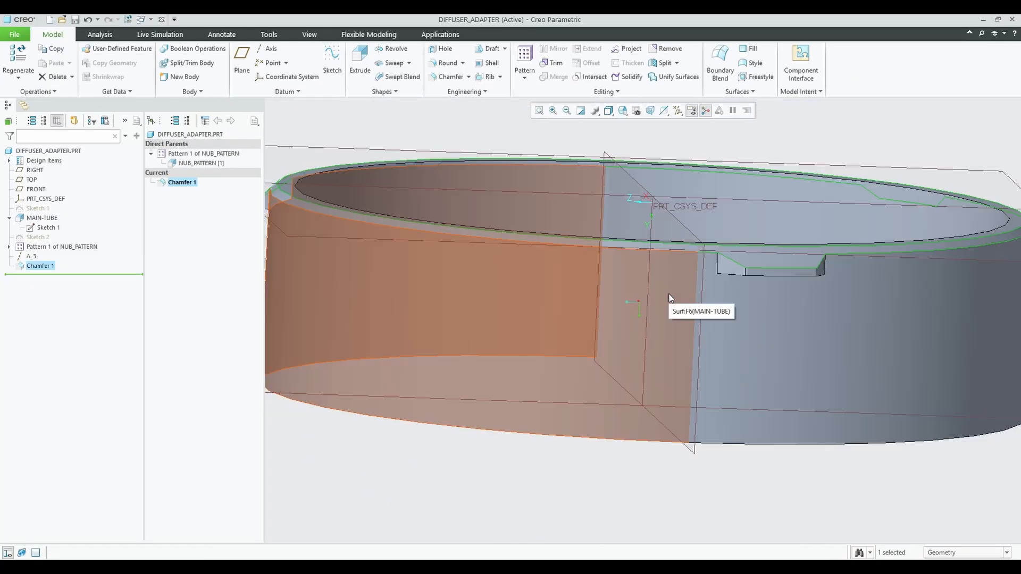
pyautogui.rightClick(42, 266)
pyautogui.click(63, 223)
pyautogui.doubleClick(270, 223)
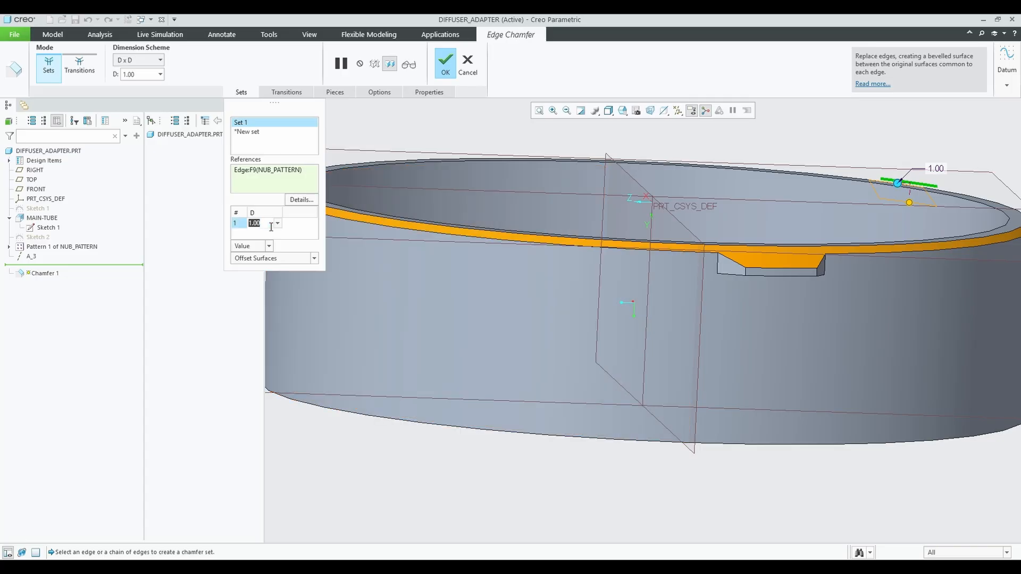
pyautogui.write('1.2')
pyautogui.press('Return')
pyautogui.write('1.3')
pyautogui.press('Return')
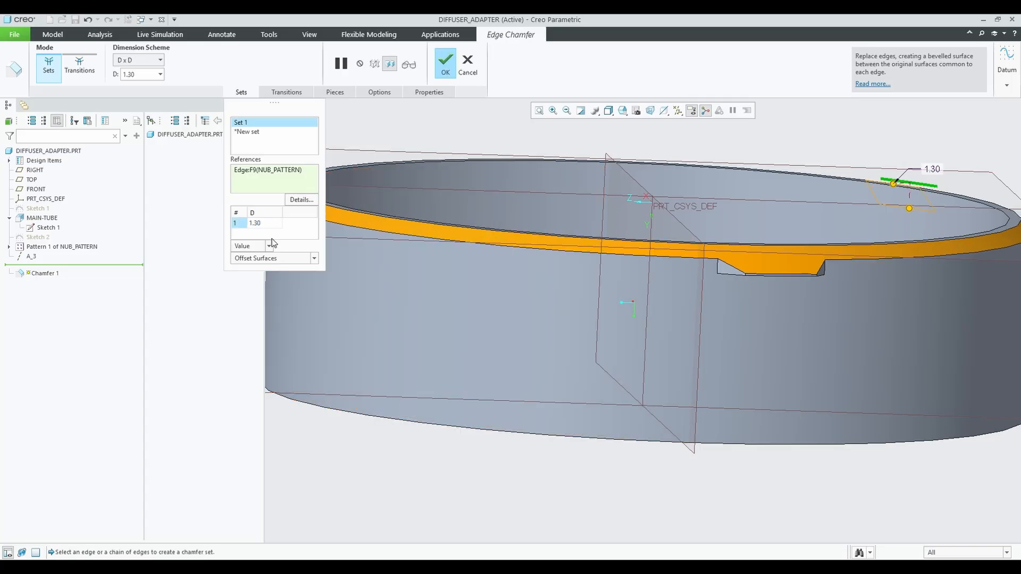
pyautogui.doubleClick(274, 220)
pyautogui.write('1.25')
pyautogui.press('Return')
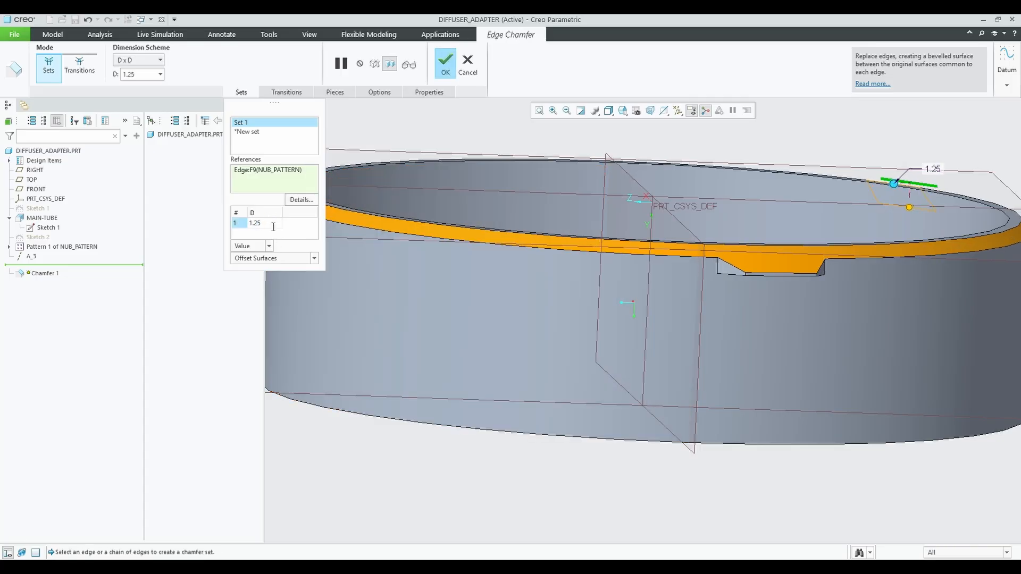
pyautogui.middleClick(638, 234)
pyautogui.scroll(-3, 651, 235)
pyautogui.scroll(4, 658, 242)
pyautogui.moveTo(658, 247); pyautogui.dragTo(797, 269, button='middle')
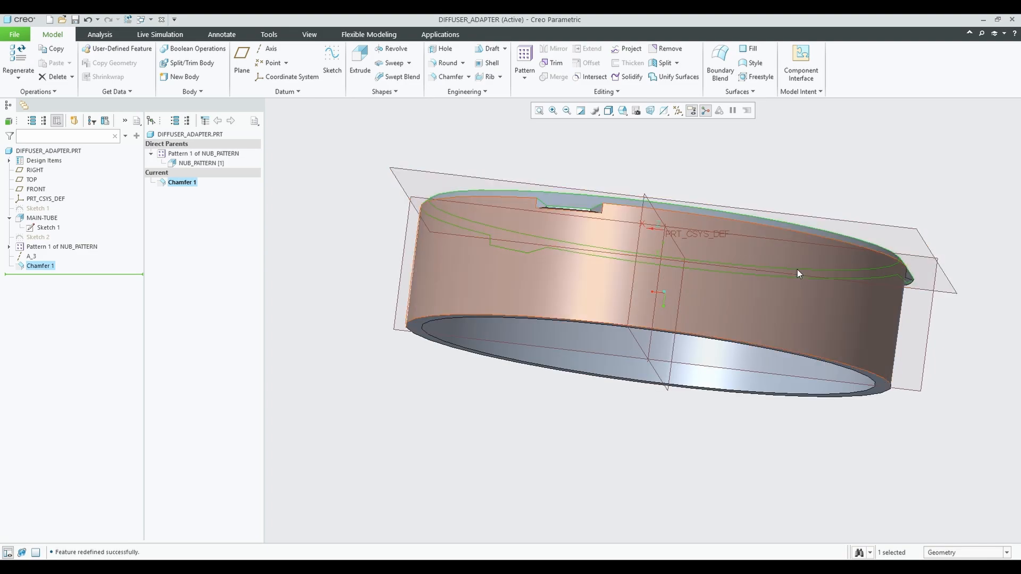
pyautogui.scroll(5, 651, 311)
pyautogui.moveTo(688, 266); pyautogui.dragTo(645, 277, button='middle')
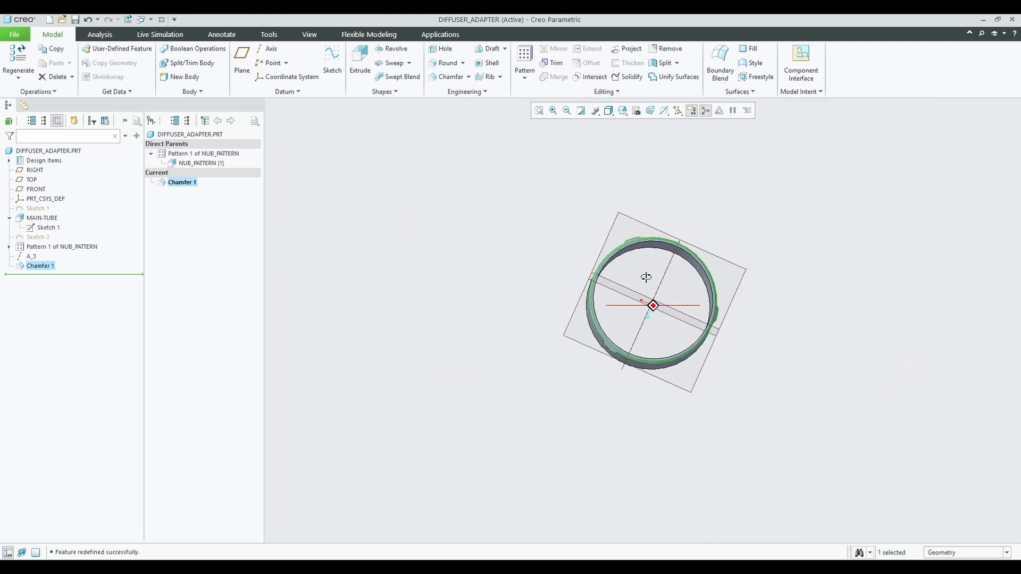
# Save the DIFFUSER_ADAPTER part.
pyautogui.click(14, 34)
pyautogui.click(24, 90)
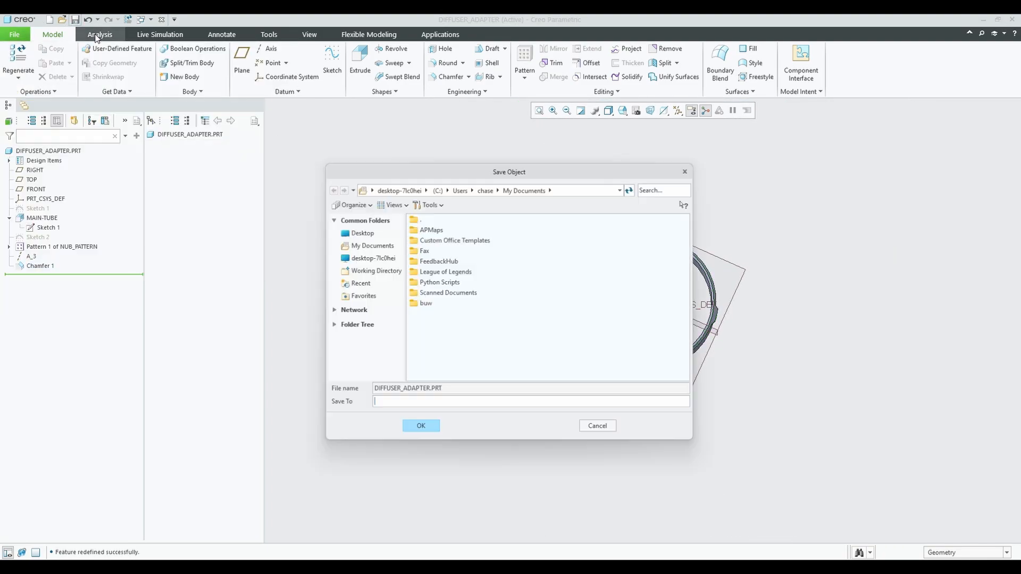
pyautogui.click(424, 423)
pyautogui.scroll(-2, 687, 266)
pyautogui.moveTo(688, 259)
pyautogui.mouseDown(button='middle')
pyautogui.moveTo(529, 281)
pyautogui.moveTo(649, 235)
pyautogui.moveTo(581, 283)
pyautogui.moveTo(509, 280)
pyautogui.moveTo(520, 224)
pyautogui.moveTo(516, 276)
pyautogui.moveTo(708, 285)
pyautogui.moveTo(659, 237)
pyautogui.moveTo(758, 257)
pyautogui.moveTo(672, 261)
pyautogui.mouseUp(button='middle')
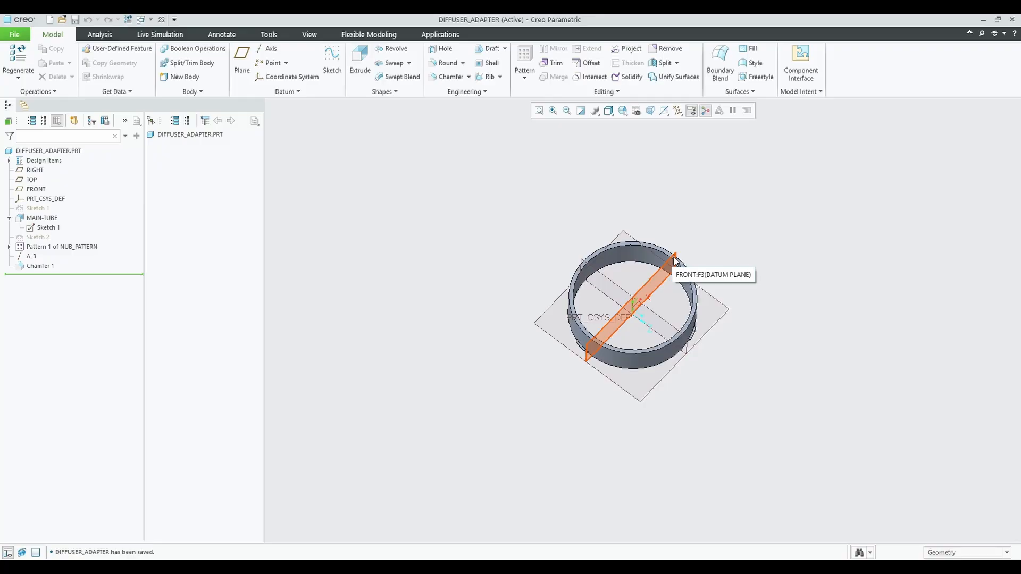
pyautogui.moveTo(524, 283); pyautogui.dragTo(644, 219, button='middle')
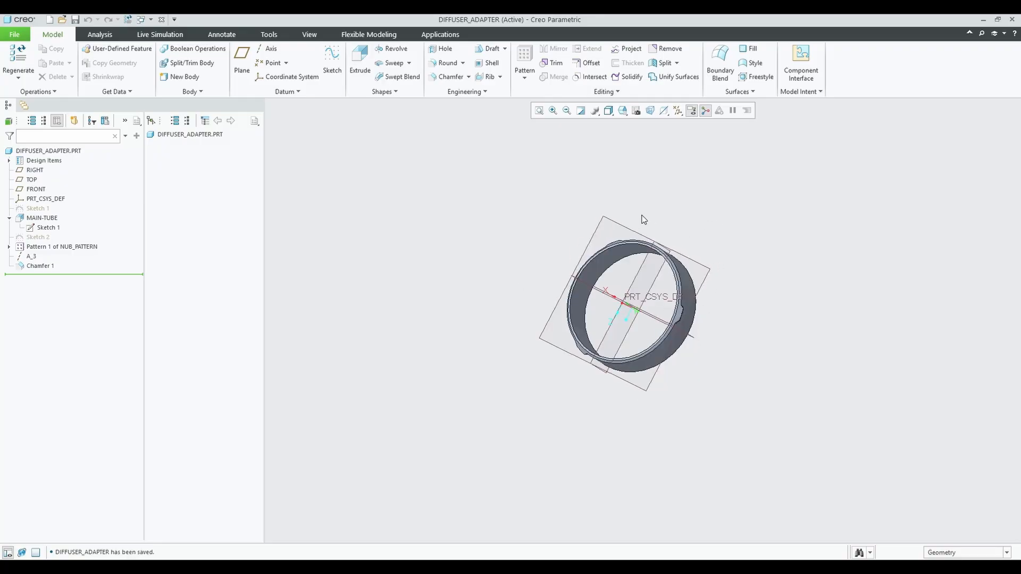
# Export a copy as diffuser_adapter.stl with a fixed step size of 1.
pyautogui.click(14, 34)
pyautogui.click(24, 115)
pyautogui.click(462, 419)
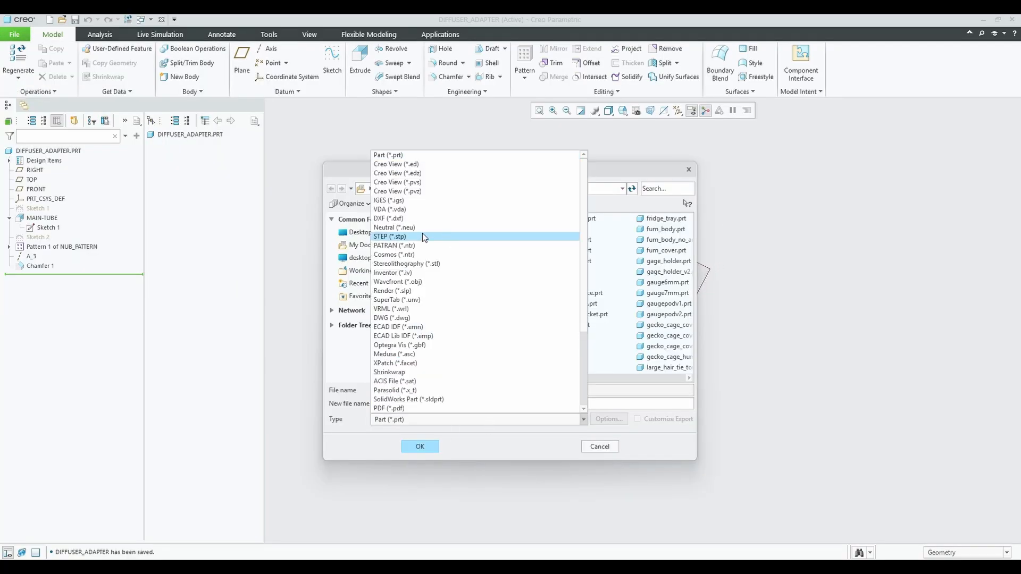
pyautogui.click(420, 264)
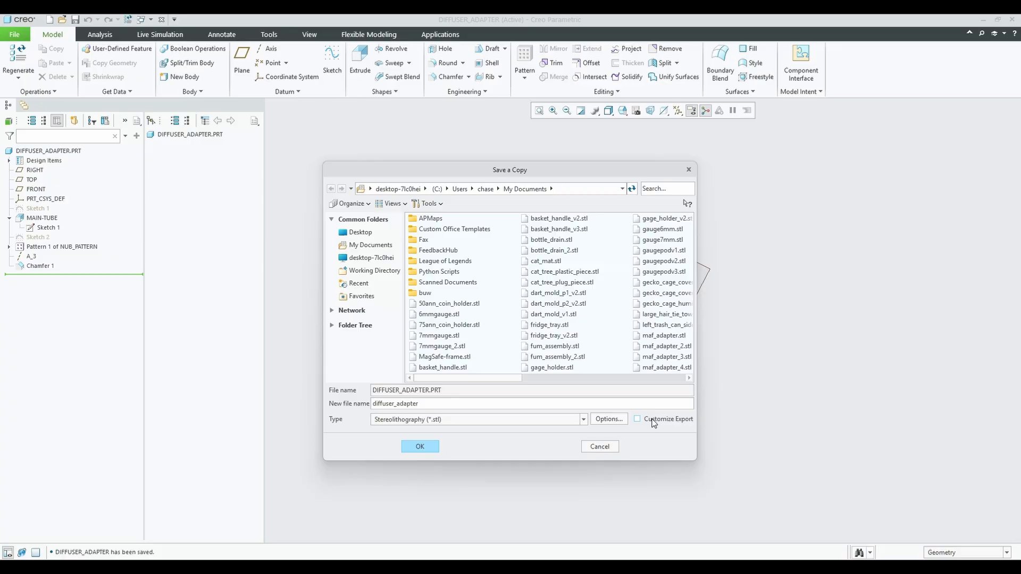
pyautogui.click(431, 447)
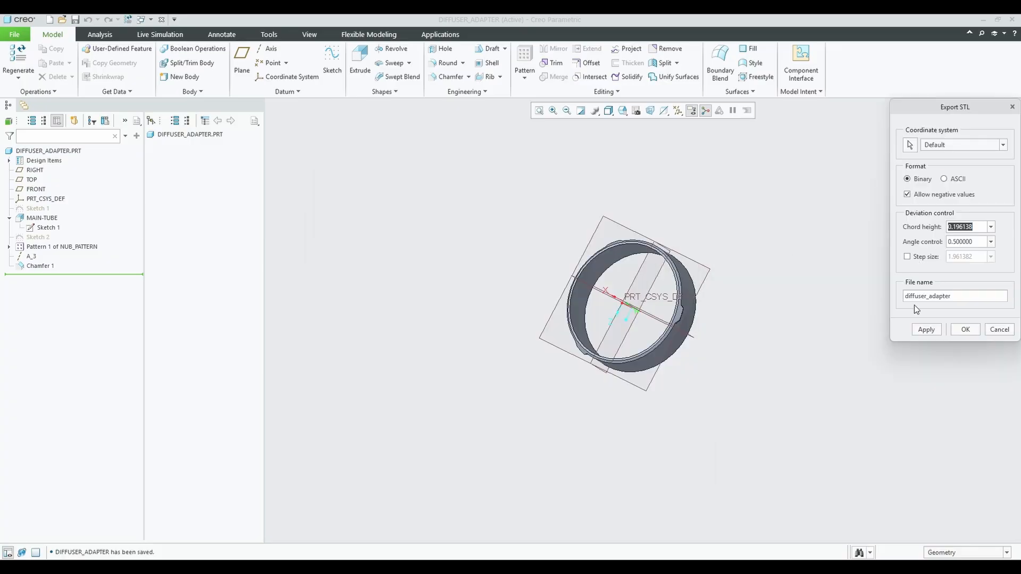
pyautogui.click(907, 257)
pyautogui.click(926, 329)
pyautogui.moveTo(784, 320); pyautogui.dragTo(733, 321, button='middle')
pyautogui.moveTo(947, 258); pyautogui.dragTo(975, 260)
pyautogui.write('1')
pyautogui.press('Return')
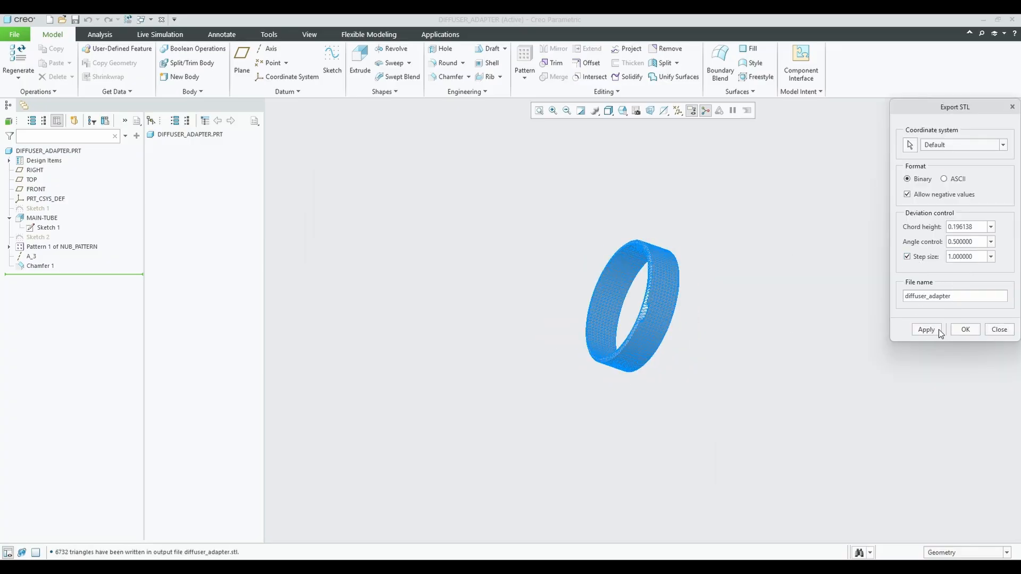
pyautogui.click(963, 330)
pyautogui.moveTo(701, 299); pyautogui.dragTo(595, 259, button='middle')
pyautogui.moveTo(663, 567)
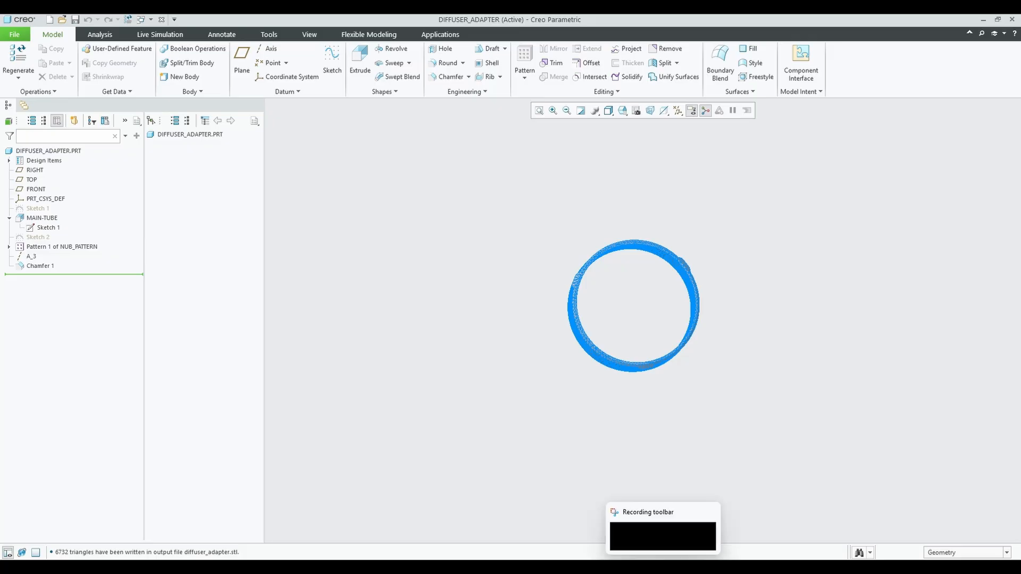
pyautogui.press('super')
# Launch Bambu Studio and import diffuser_adapter from Documents, declining the configuration update.
pyautogui.write('bambu')
pyautogui.click(448, 237)
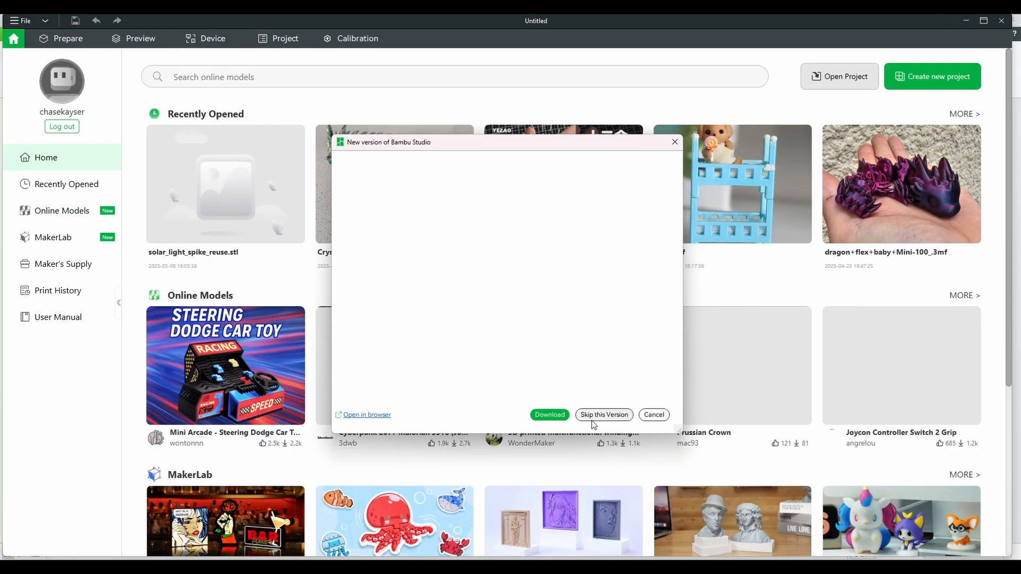
pyautogui.click(594, 420)
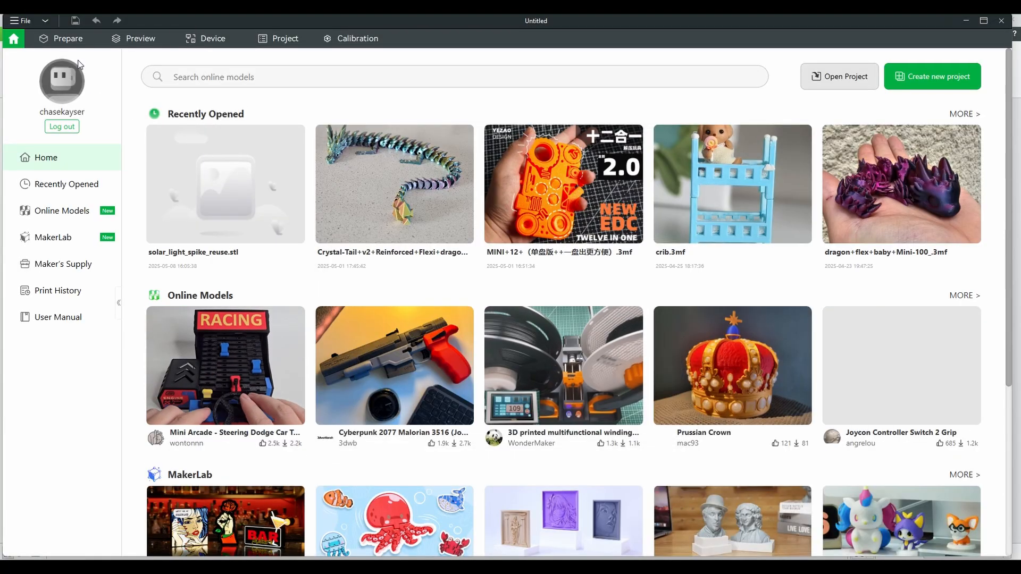
pyautogui.click(68, 39)
pyautogui.click(361, 62)
pyautogui.click(51, 155)
pyautogui.click(49, 173)
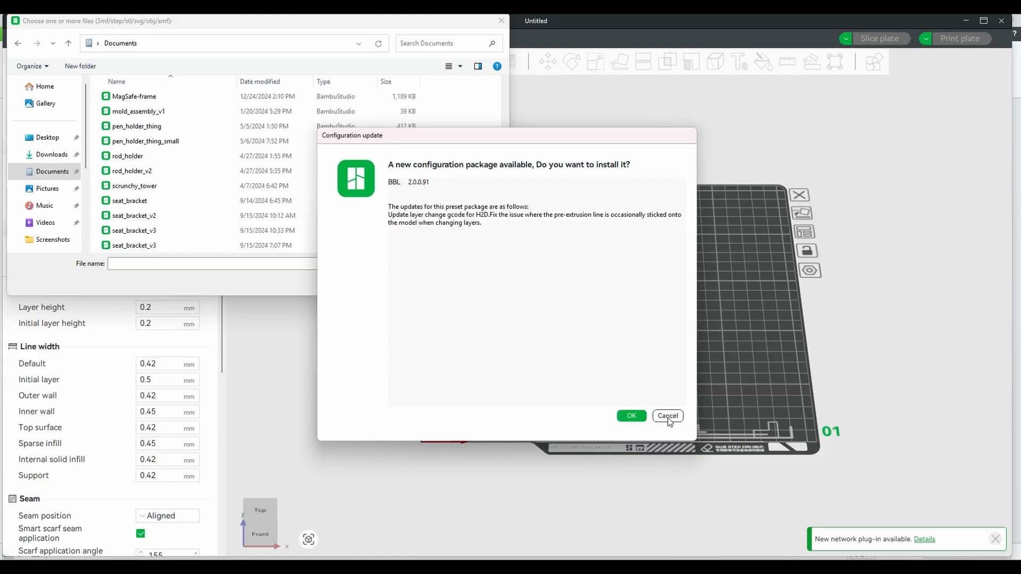
pyautogui.click(668, 416)
pyautogui.scroll(-10, 202, 173)
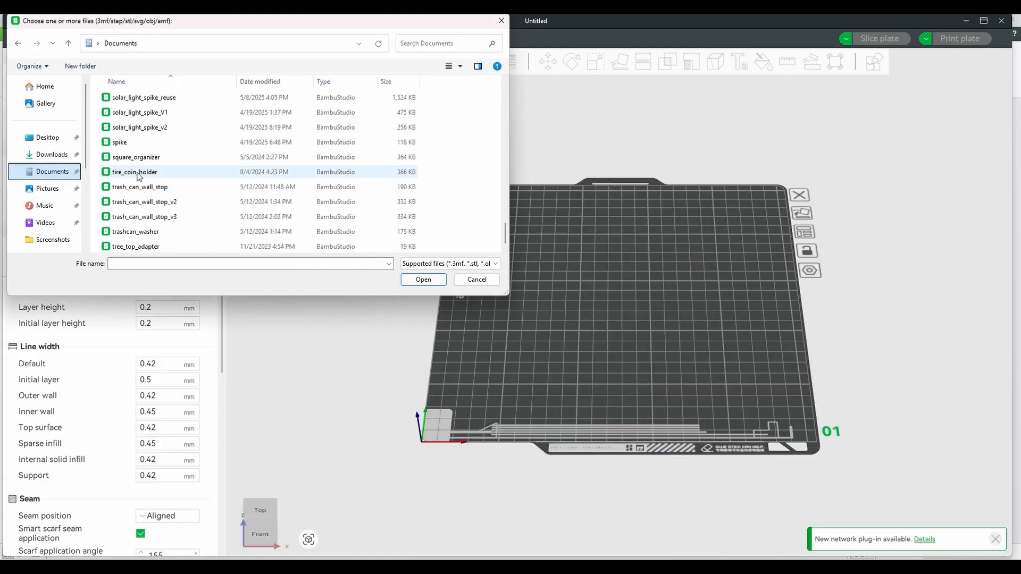
pyautogui.scroll(20, 139, 177)
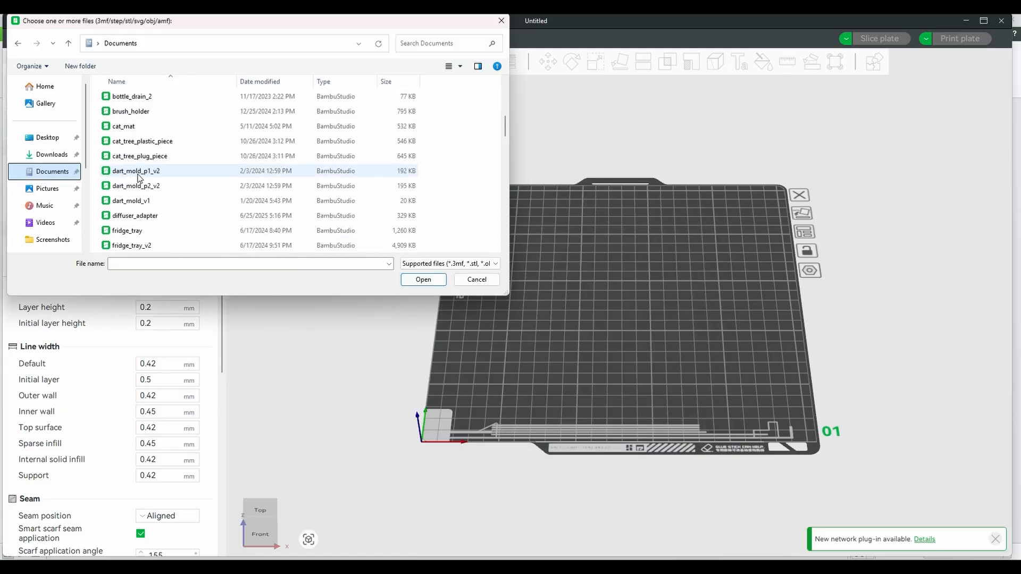
pyautogui.click(135, 215)
pyautogui.click(423, 279)
# Sync the AMS filaments from the printer, overwriting the project filaments.
pyautogui.click(198, 147)
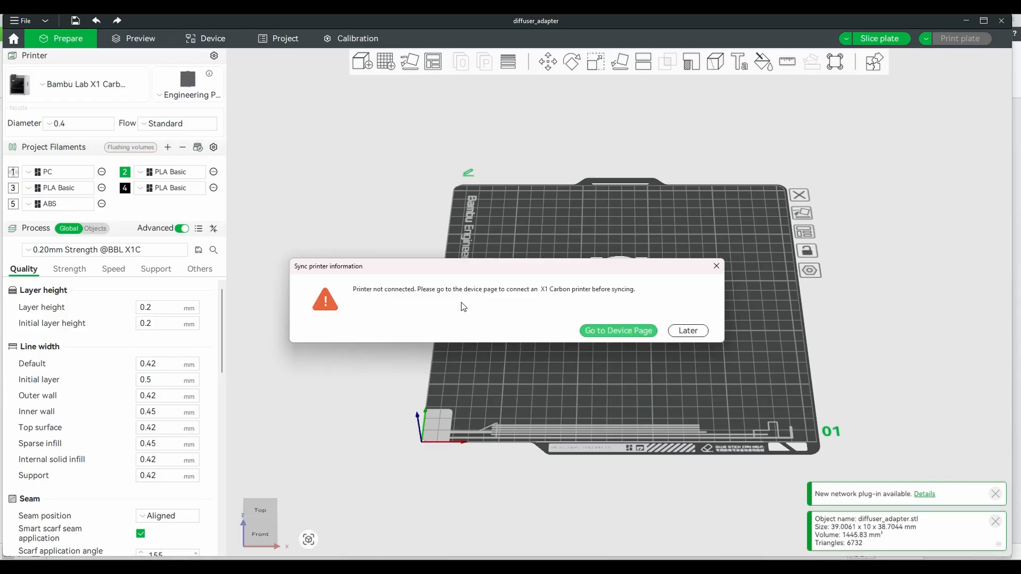
pyautogui.click(619, 330)
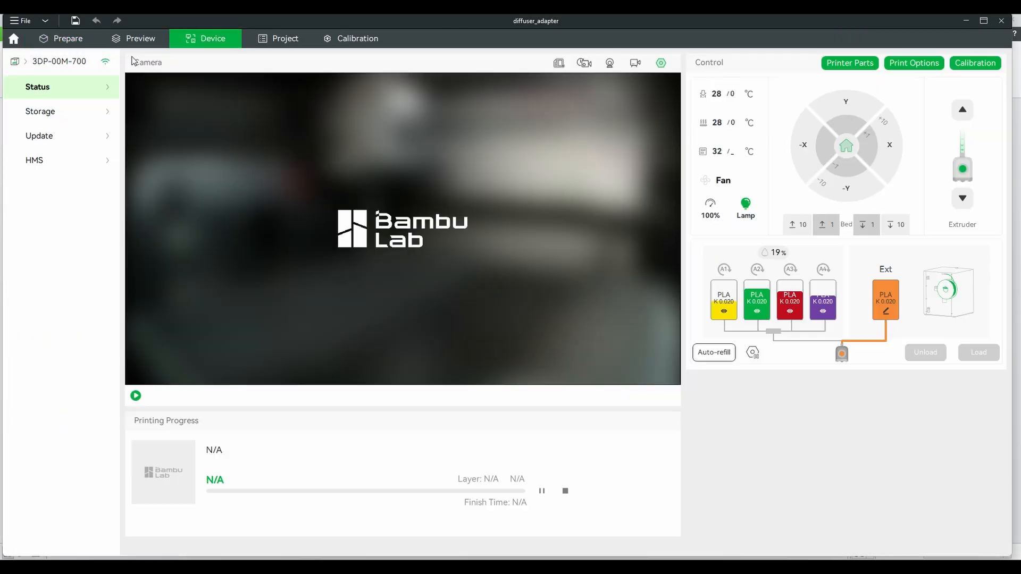
pyautogui.click(60, 38)
pyautogui.click(197, 148)
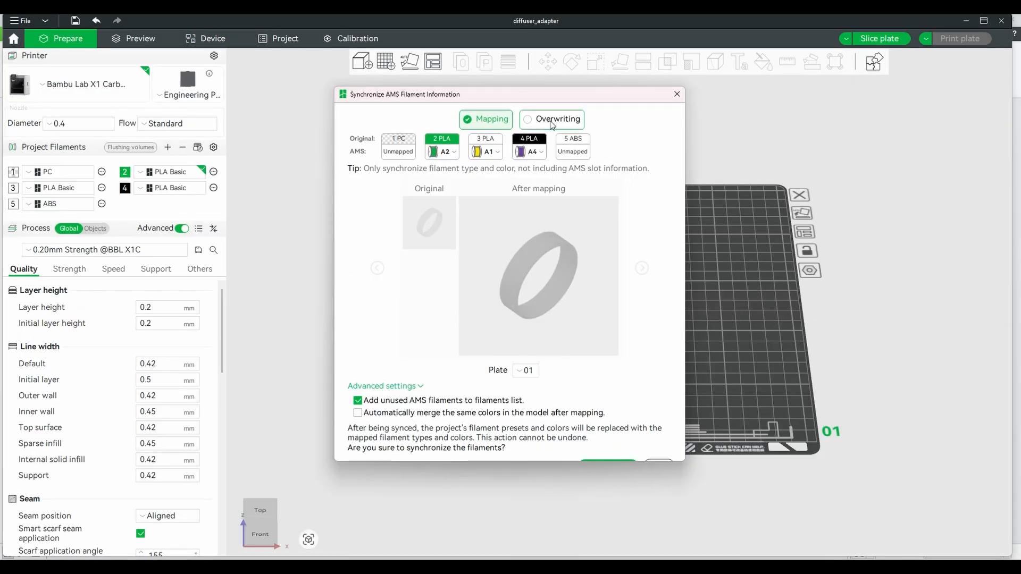
pyautogui.click(550, 123)
pyautogui.click(608, 467)
# Switch to the Cool Plate, then auto-orient and arrange the ring on it.
pyautogui.click(193, 95)
pyautogui.click(187, 112)
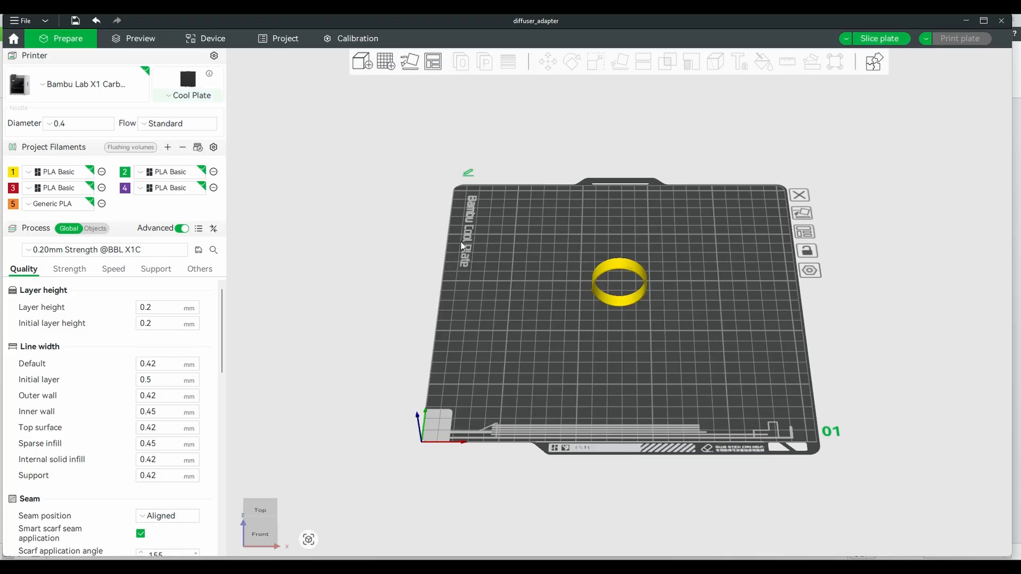
pyautogui.moveTo(577, 307); pyautogui.dragTo(635, 301)
pyautogui.click(410, 62)
pyautogui.click(432, 62)
pyautogui.click(438, 120)
pyautogui.click(447, 192)
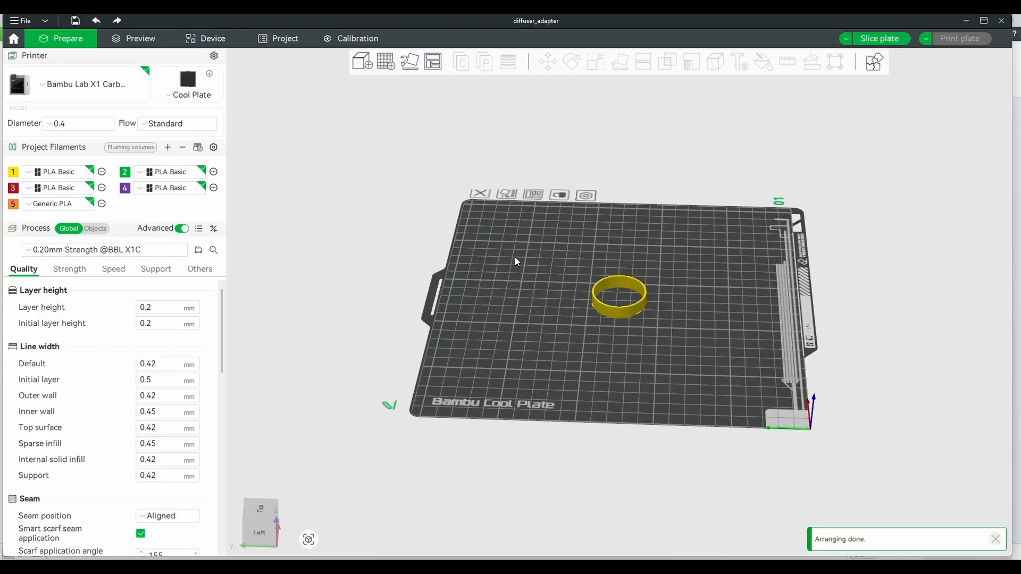
pyautogui.click(106, 250)
pyautogui.click(80, 355)
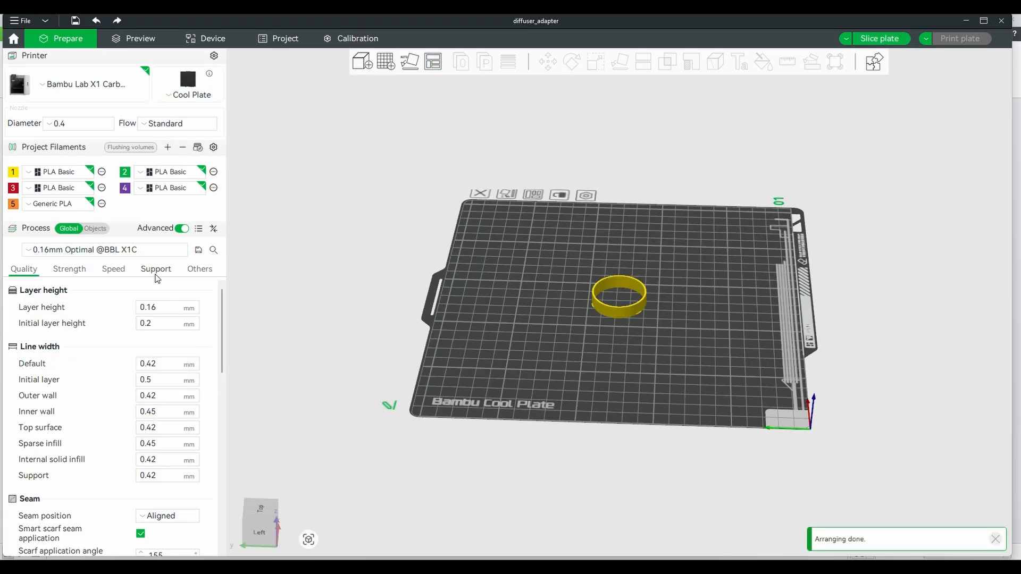
pyautogui.click(155, 268)
pyautogui.click(878, 39)
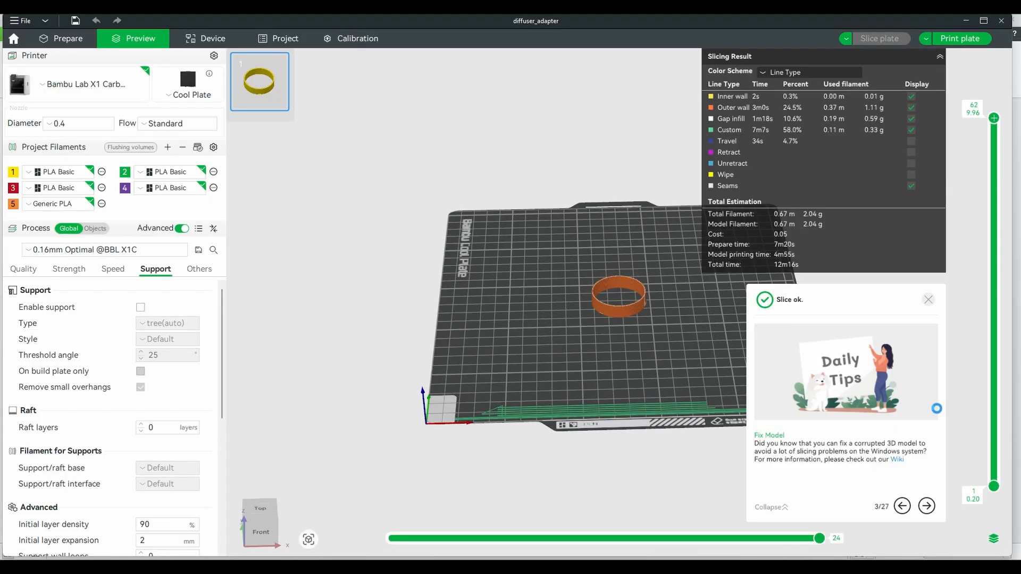
pyautogui.click(958, 39)
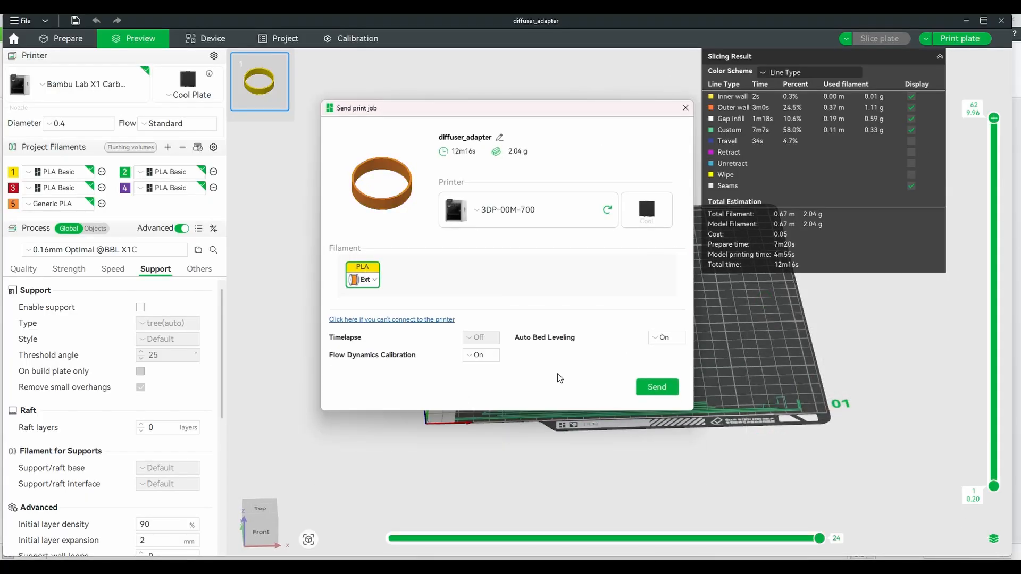
pyautogui.click(657, 380)
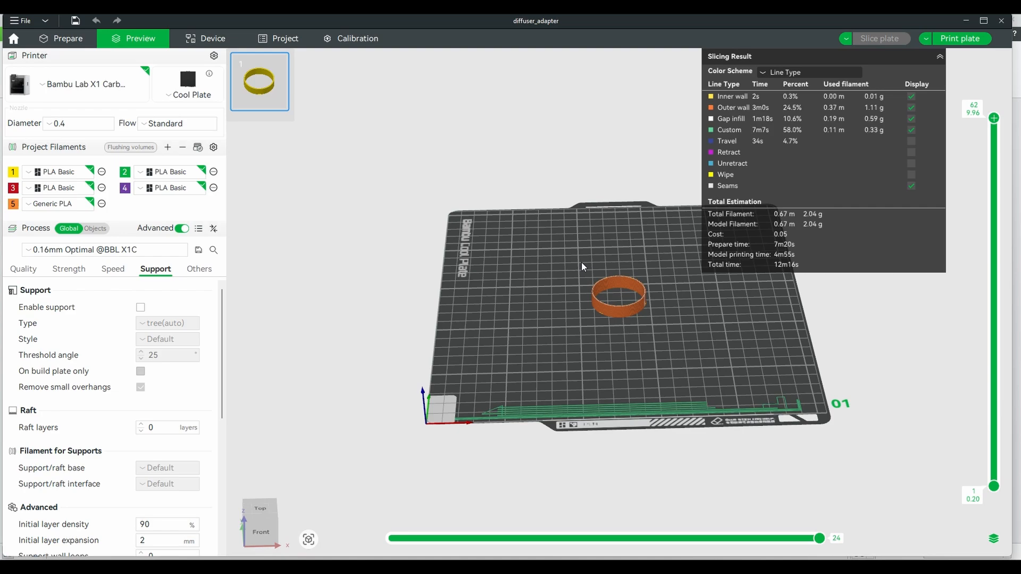
# Assign filament 5 to the ring, re-slice, and send the print job.
pyautogui.click(98, 228)
pyautogui.click(195, 280)
pyautogui.click(193, 355)
pyautogui.click(157, 322)
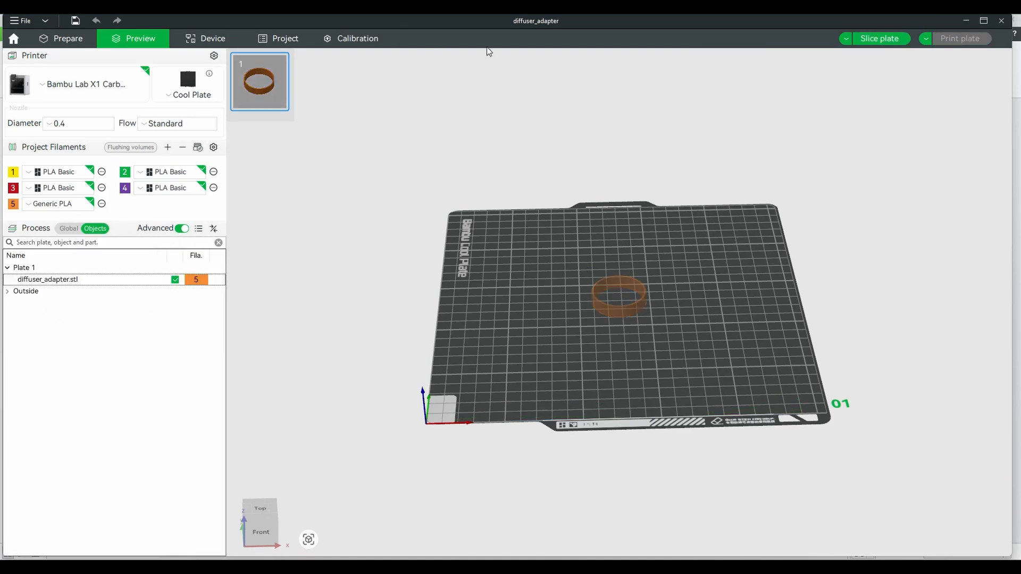
pyautogui.click(879, 39)
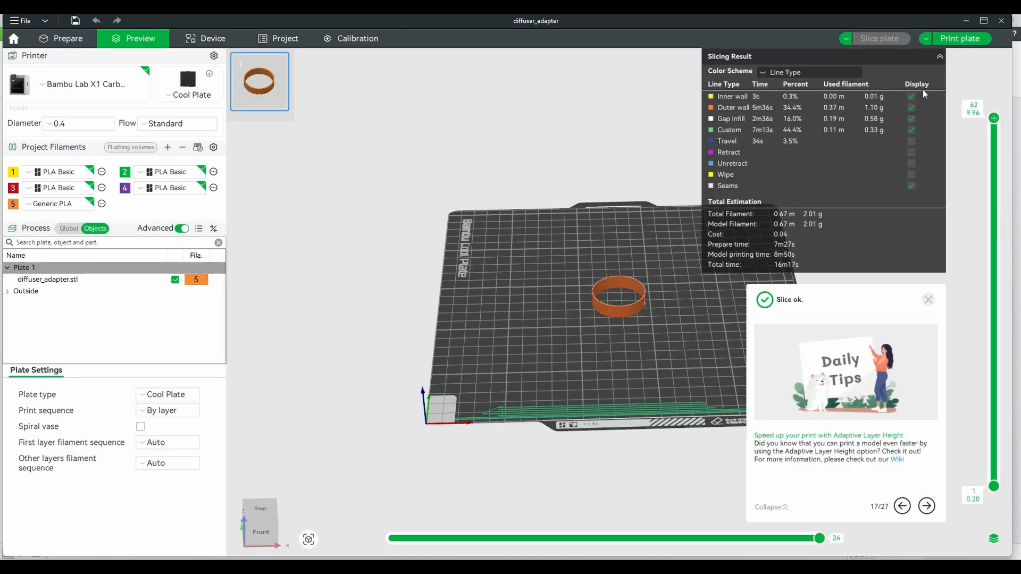
pyautogui.click(954, 39)
pyautogui.click(657, 417)
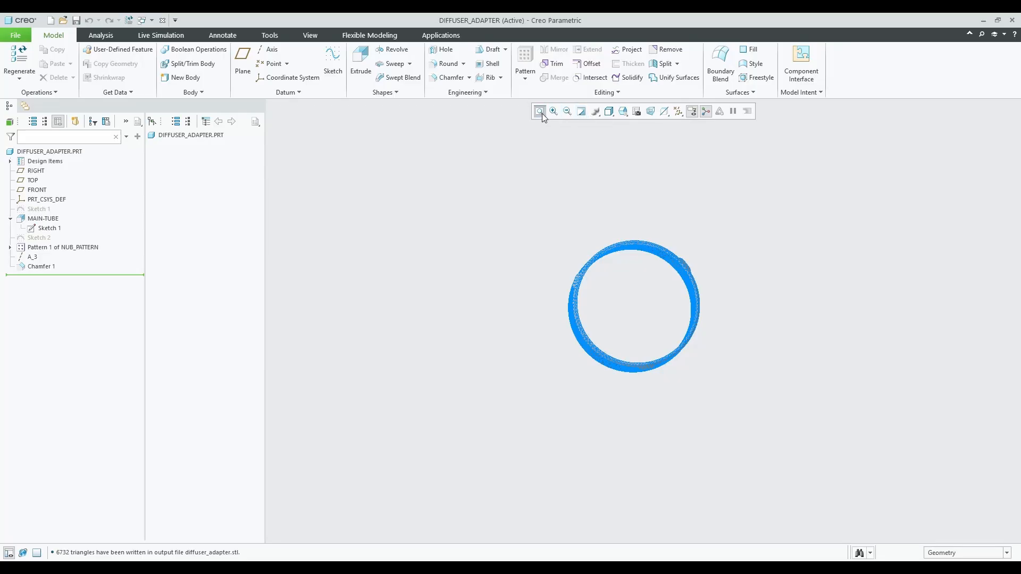
# Refit the view and reopen Pattern 1, then exit without changes.
pyautogui.click(543, 117)
pyautogui.click(582, 114)
pyautogui.moveTo(642, 234)
pyautogui.mouseDown(button='middle')
pyautogui.moveTo(699, 269)
pyautogui.moveTo(636, 232)
pyautogui.mouseUp(button='middle')
pyautogui.click(36, 267)
pyautogui.click(52, 248)
pyautogui.click(67, 186)
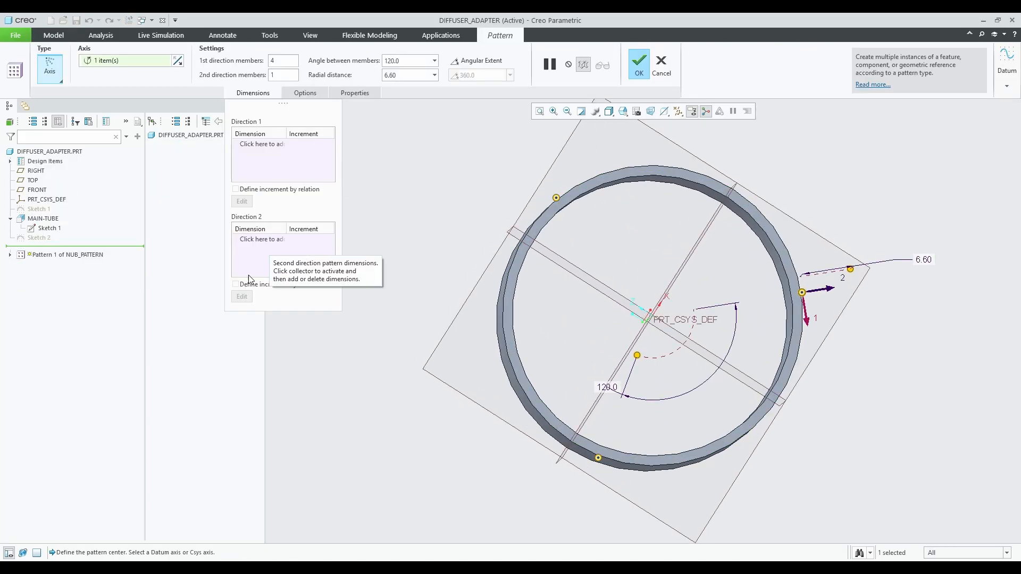
pyautogui.click(661, 65)
# In MAIN-TUBE's Sketch 1, change the 38.50 outer diameter to 39.50, keeping 36.00 inner.
pyautogui.click(47, 230)
pyautogui.click(47, 220)
pyautogui.click(48, 227)
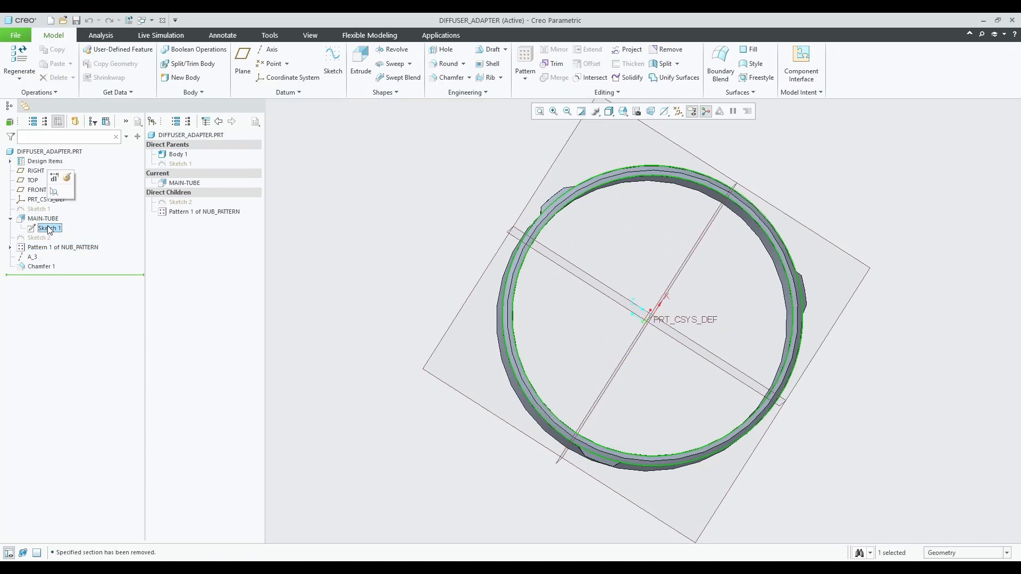
pyautogui.doubleClick(49, 228)
pyautogui.doubleClick(655, 409)
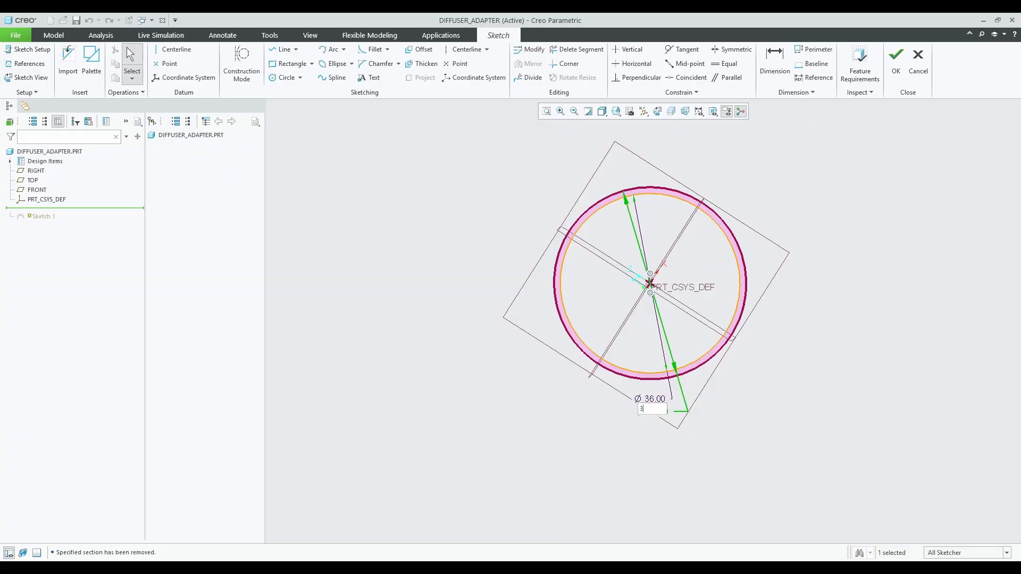
pyautogui.write('39.5')
pyautogui.press('Return')
pyautogui.scroll(2, 641, 366)
pyautogui.scroll(-2, 642, 365)
pyautogui.doubleClick(648, 401)
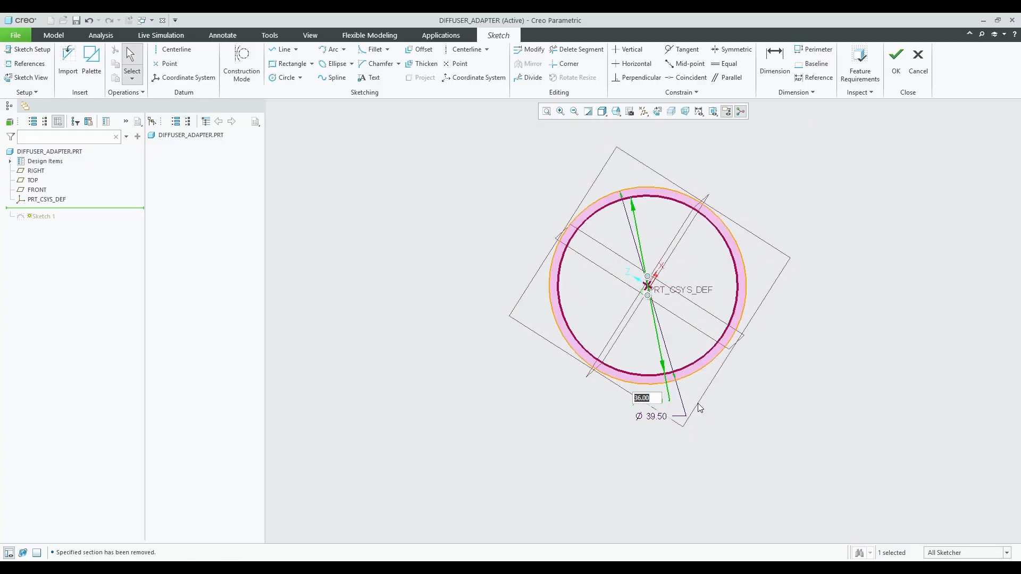
pyautogui.press('Return')
pyautogui.click(896, 60)
# Try a 3.00 depth on the first nub's extrusion, then cancel and discard the edit.
pyautogui.click(69, 237)
pyautogui.click(10, 238)
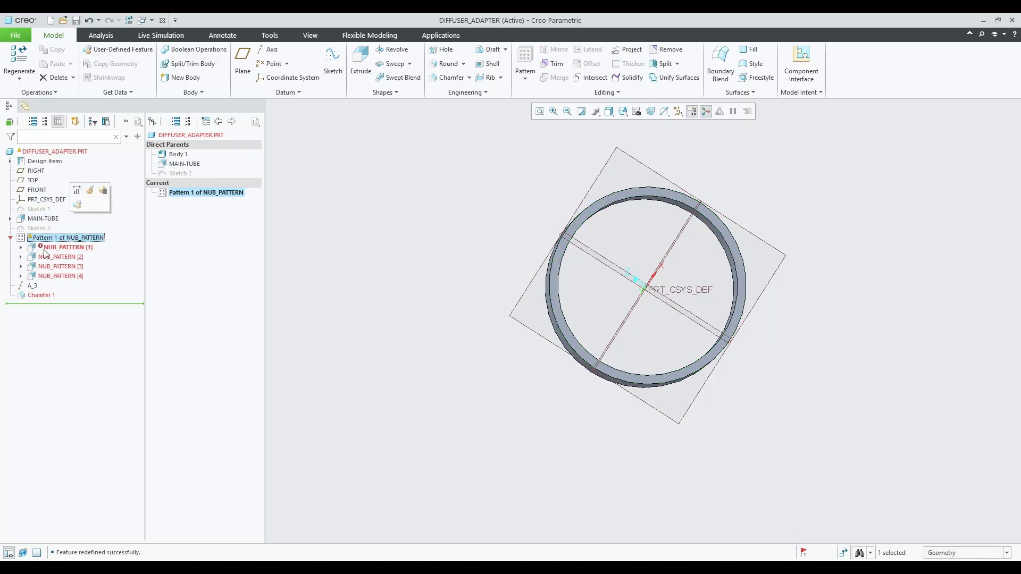
pyautogui.click(54, 247)
pyautogui.click(90, 224)
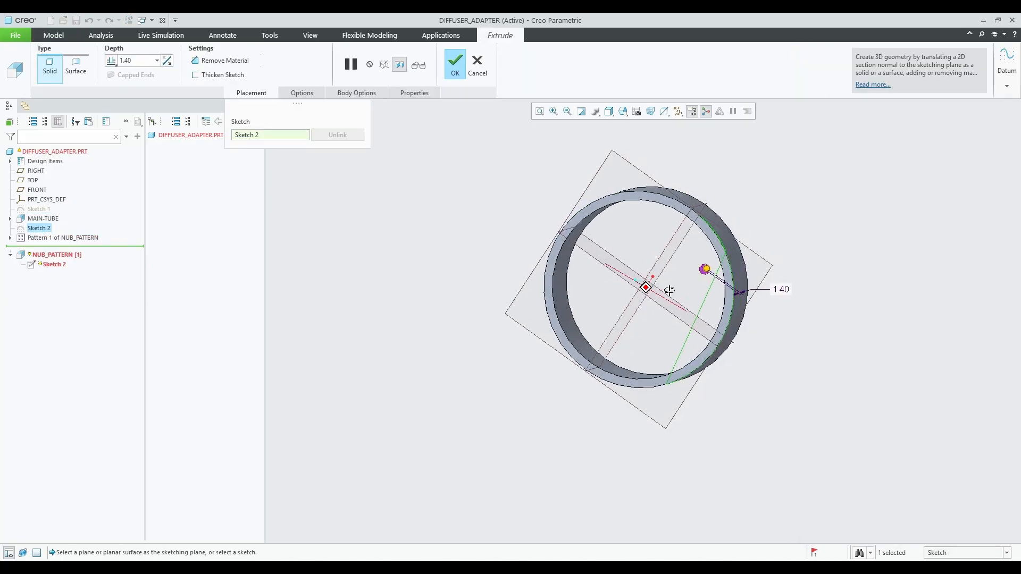
pyautogui.moveTo(669, 290); pyautogui.dragTo(691, 277, button='middle')
pyautogui.scroll(-2, 761, 263)
pyautogui.write('3')
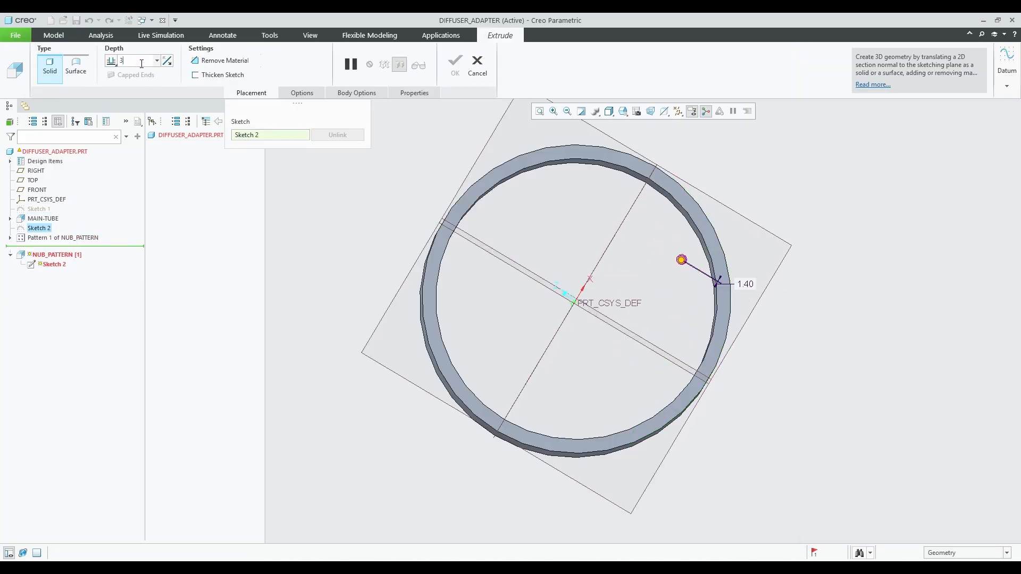
pyautogui.press('Return')
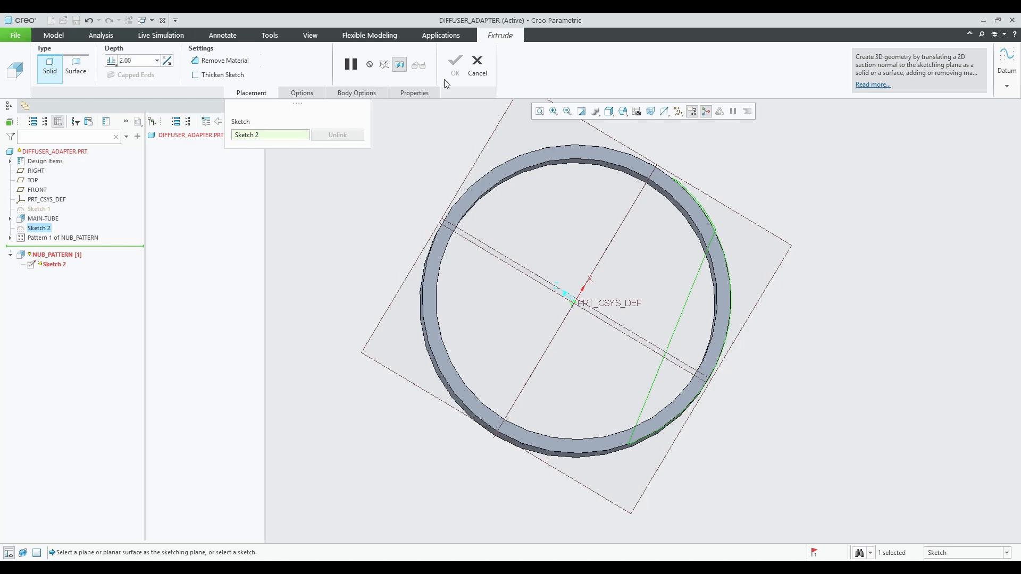
pyautogui.click(478, 66)
pyautogui.click(542, 311)
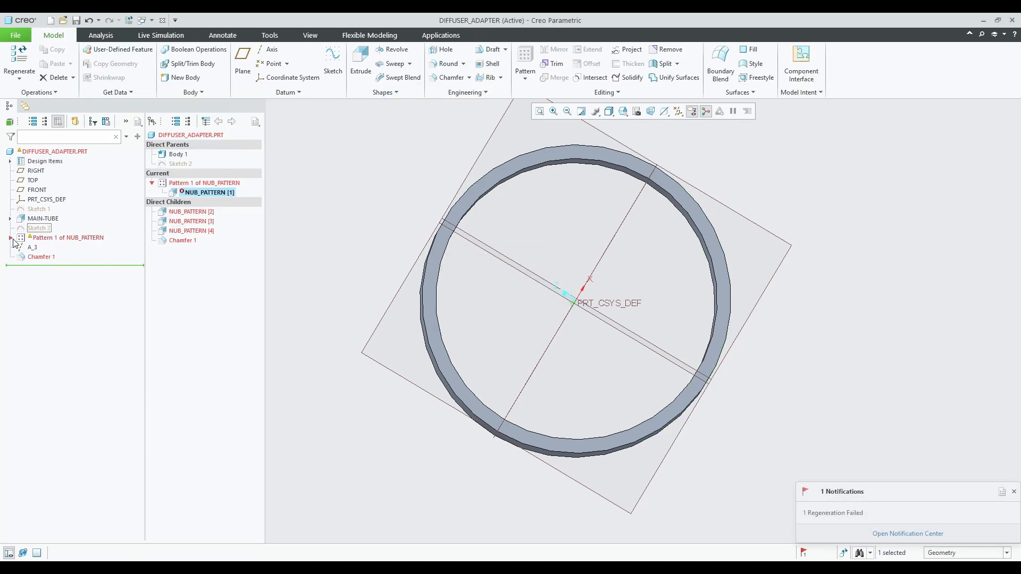
# Reopen the nub's Sketch 2 for editing and orient it flat to the screen.
pyautogui.click(11, 238)
pyautogui.click(60, 238)
pyautogui.click(38, 226)
pyautogui.click(56, 164)
pyautogui.scroll(3, 721, 249)
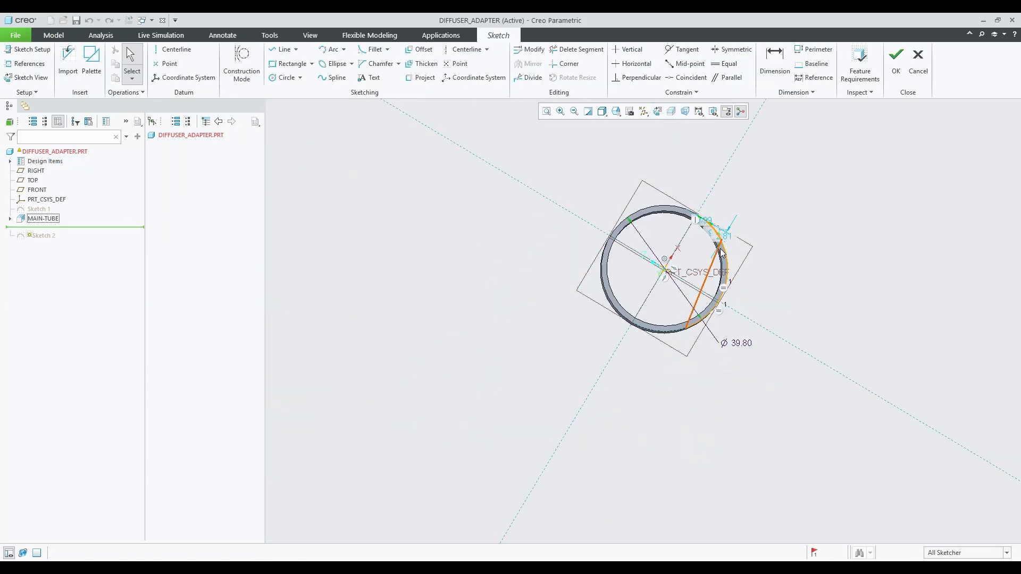
pyautogui.scroll(-2, 739, 303)
pyautogui.scroll(2, 746, 253)
pyautogui.scroll(-5, 744, 263)
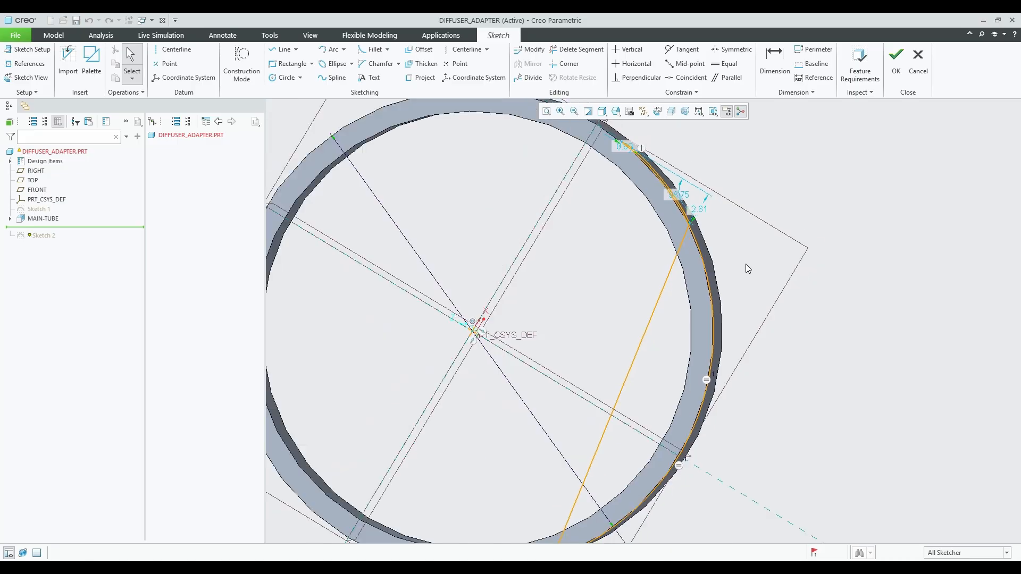
pyautogui.scroll(3, 746, 268)
pyautogui.scroll(4, 712, 257)
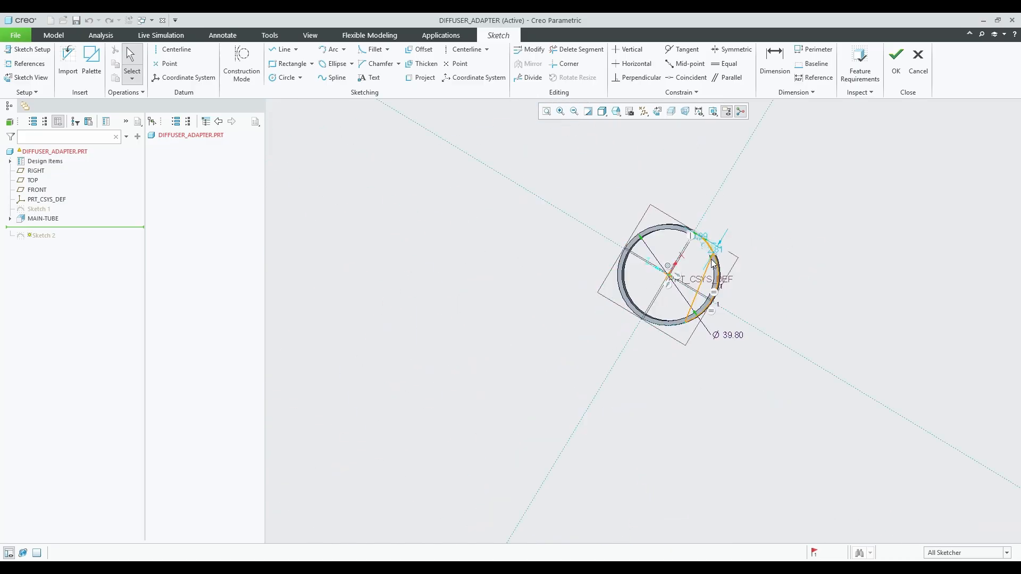
pyautogui.scroll(-6, 712, 258)
pyautogui.click(658, 111)
pyautogui.click(658, 111)
pyautogui.scroll(3, 809, 324)
pyautogui.scroll(-4, 809, 324)
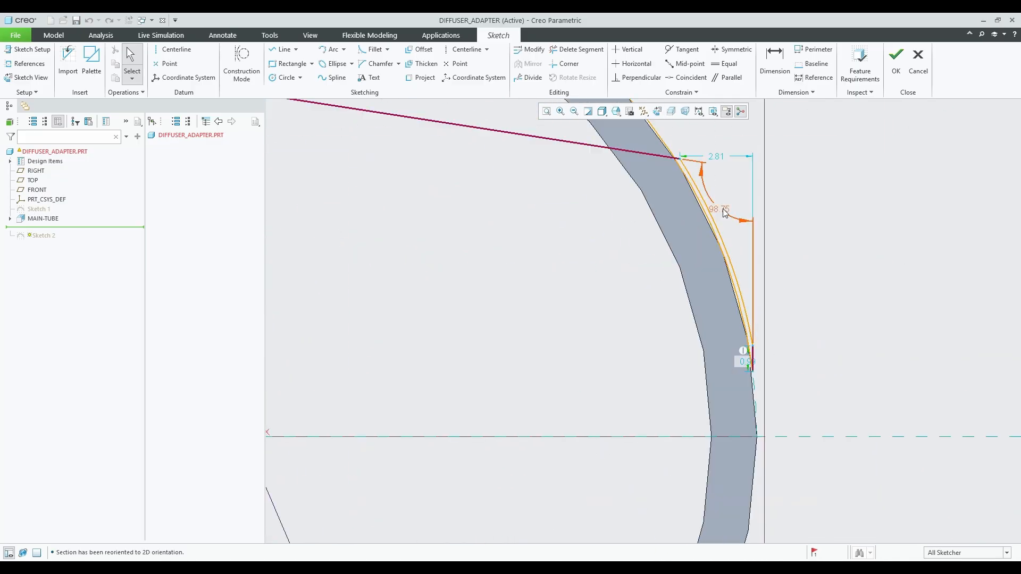
pyautogui.scroll(4, 667, 155)
# Trim segments, restore the end line, and drag corners and top line onto the ring's outer edge.
pyautogui.click(577, 49)
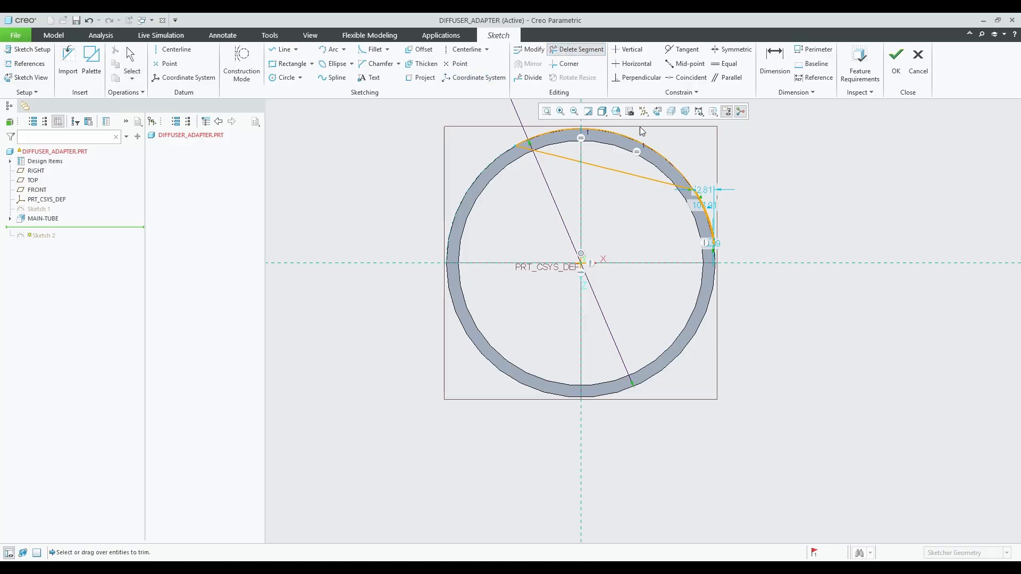
pyautogui.scroll(-5, 710, 220)
pyautogui.scroll(1, 682, 163)
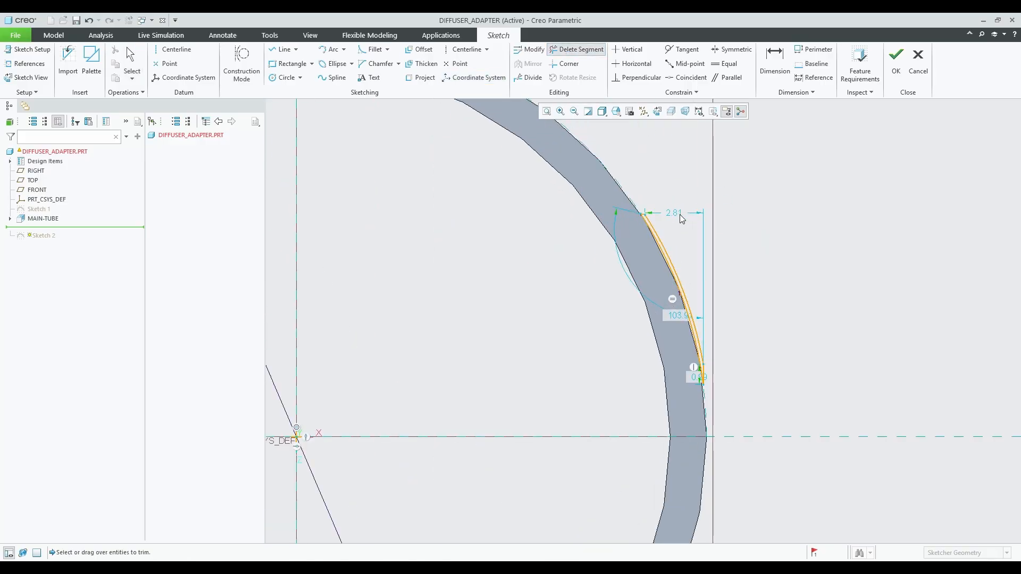
pyautogui.scroll(-5, 650, 217)
pyautogui.middleClick(656, 217)
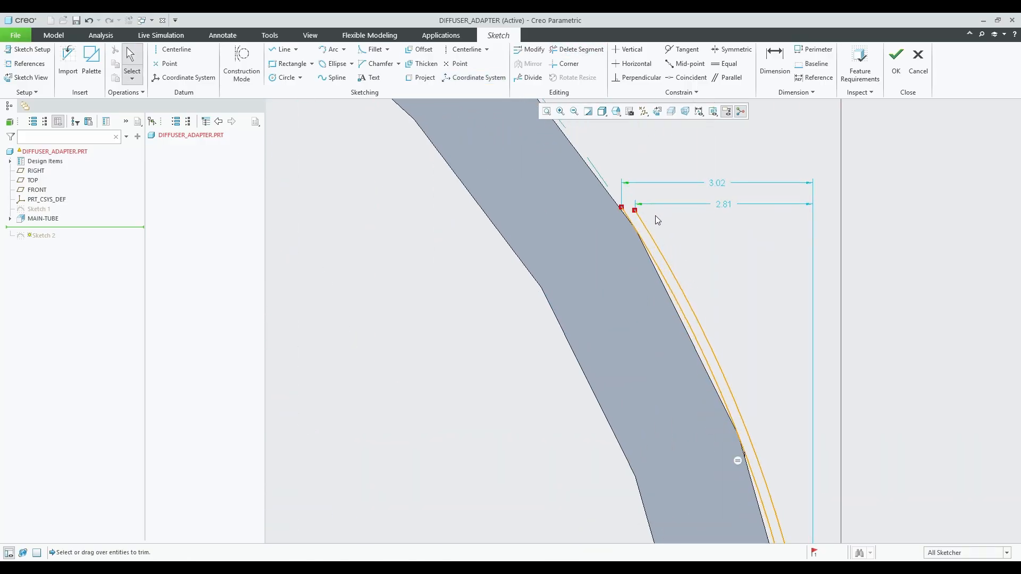
pyautogui.hotkey('ctrl', 'z')
pyautogui.moveTo(635, 210); pyautogui.dragTo(677, 203)
pyautogui.scroll(5, 679, 207)
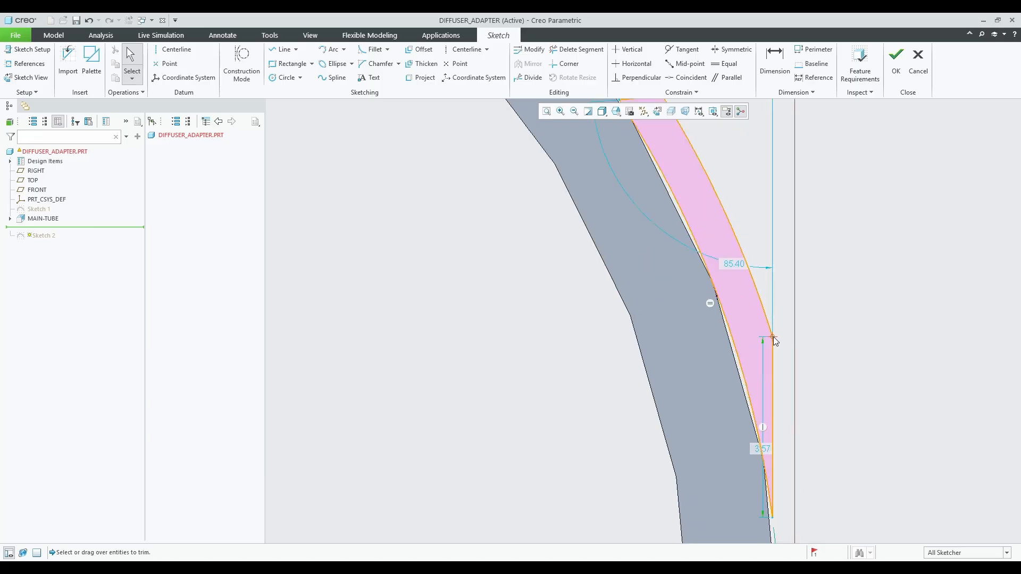
pyautogui.moveTo(764, 279)
pyautogui.mouseDown()
pyautogui.moveTo(794, 349)
pyautogui.moveTo(812, 357)
pyautogui.moveTo(810, 323)
pyautogui.mouseUp()
pyautogui.scroll(-4, 810, 314)
pyautogui.moveTo(699, 248); pyautogui.dragTo(697, 221)
# Accept the reshaped Sketch 2 and inspect the nub and the ring's interior.
pyautogui.click(896, 60)
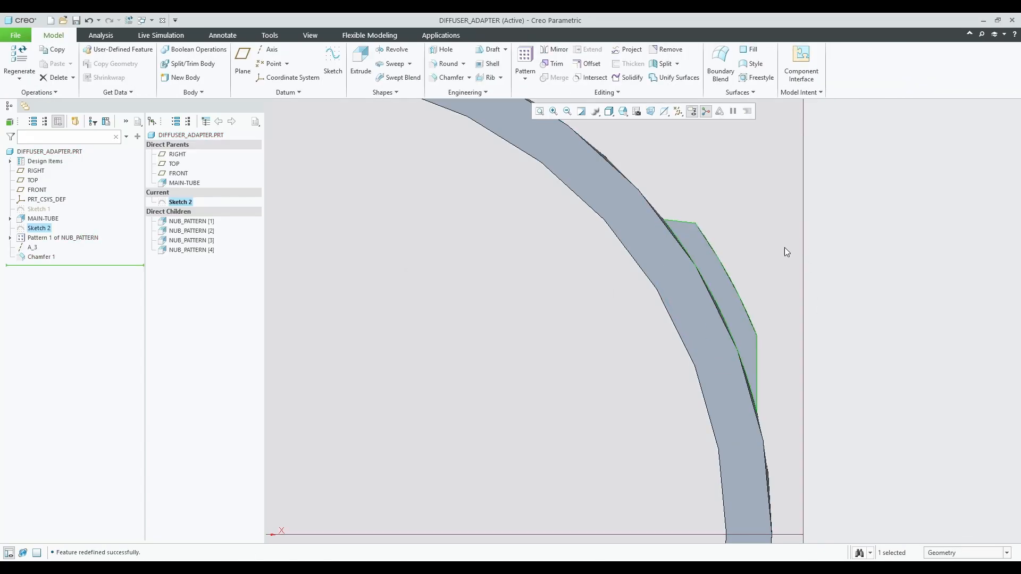
pyautogui.scroll(5, 784, 249)
pyautogui.moveTo(784, 248)
pyautogui.mouseDown(button='middle')
pyautogui.moveTo(645, 287)
pyautogui.moveTo(691, 227)
pyautogui.moveTo(926, 278)
pyautogui.moveTo(833, 284)
pyautogui.moveTo(786, 345)
pyautogui.moveTo(695, 250)
pyautogui.mouseUp(button='middle')
pyautogui.scroll(1, 388, 255)
pyautogui.moveTo(388, 259); pyautogui.dragTo(462, 234, button='middle')
# Save DIFFUSER_ADAPTER and show the ring face-on using a saved view orientation.
pyautogui.click(76, 20)
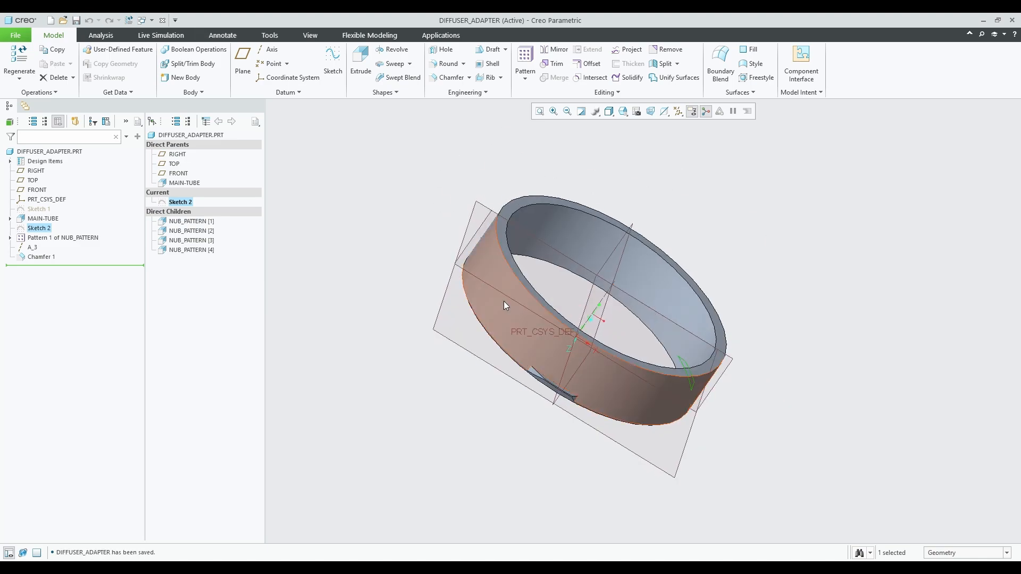
pyautogui.moveTo(504, 302); pyautogui.dragTo(567, 264, button='middle')
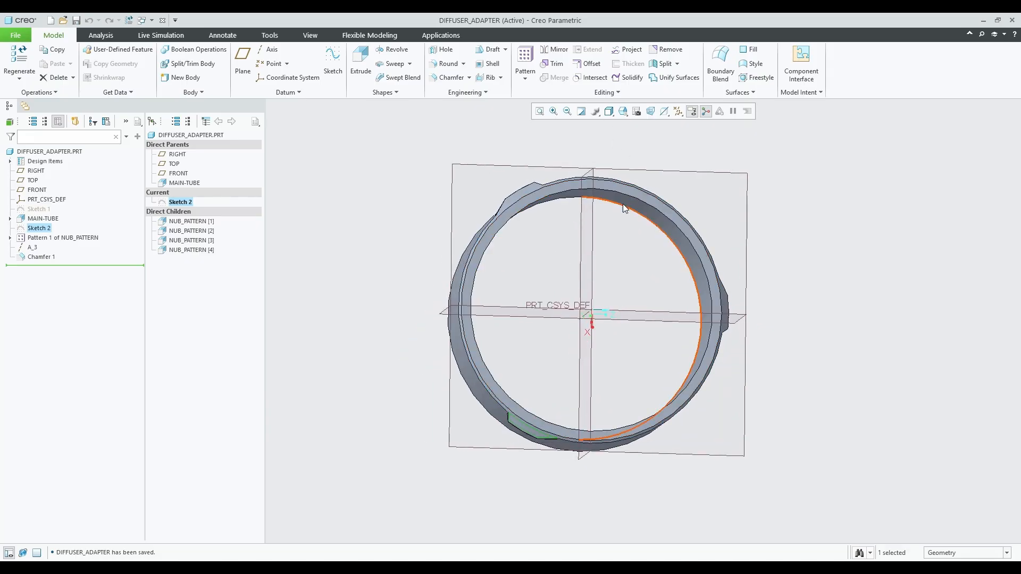
pyautogui.moveTo(623, 204); pyautogui.dragTo(605, 208, button='middle')
pyautogui.click(609, 111)
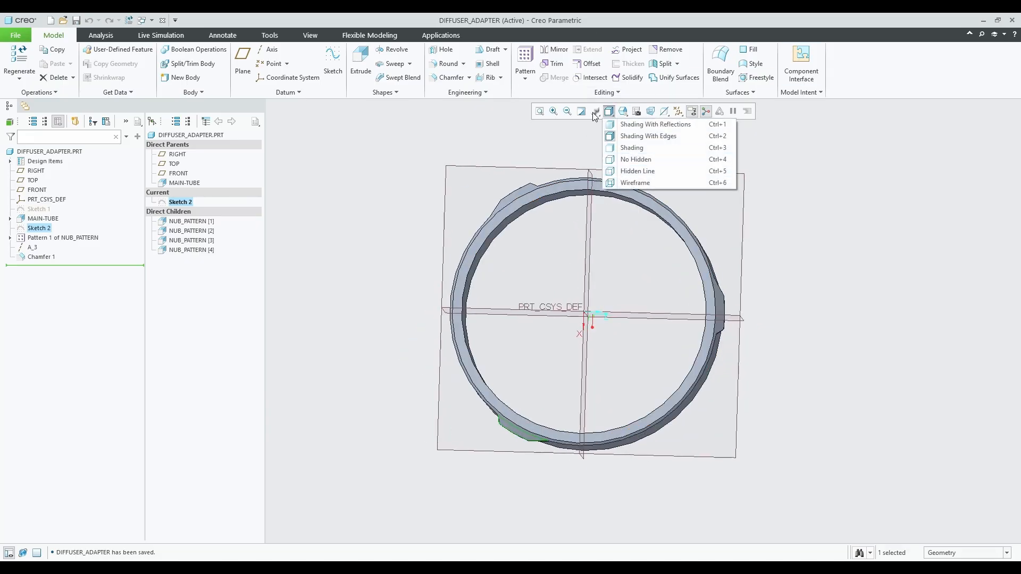
pyautogui.click(622, 111)
pyautogui.click(635, 190)
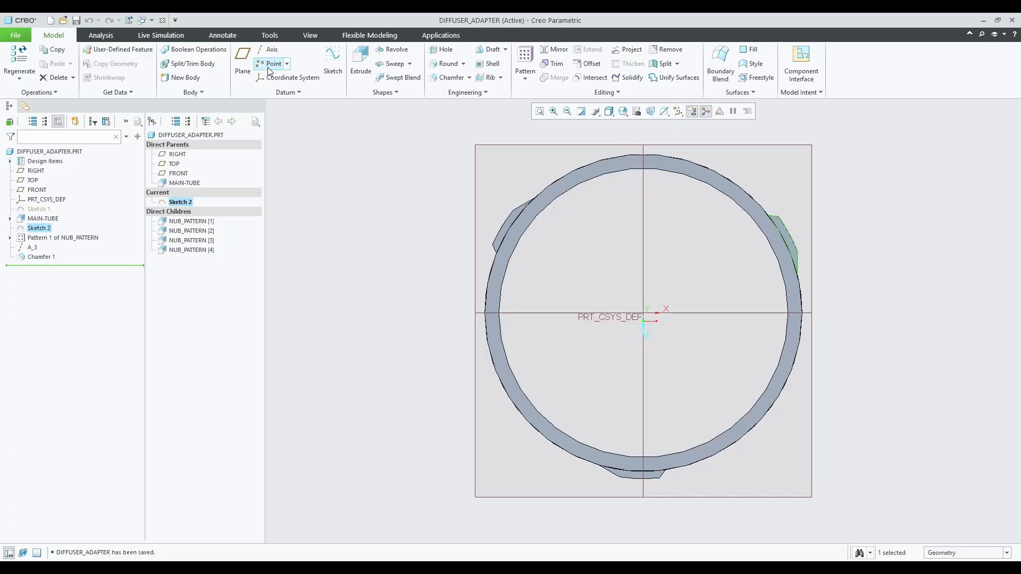
pyautogui.click(343, 148)
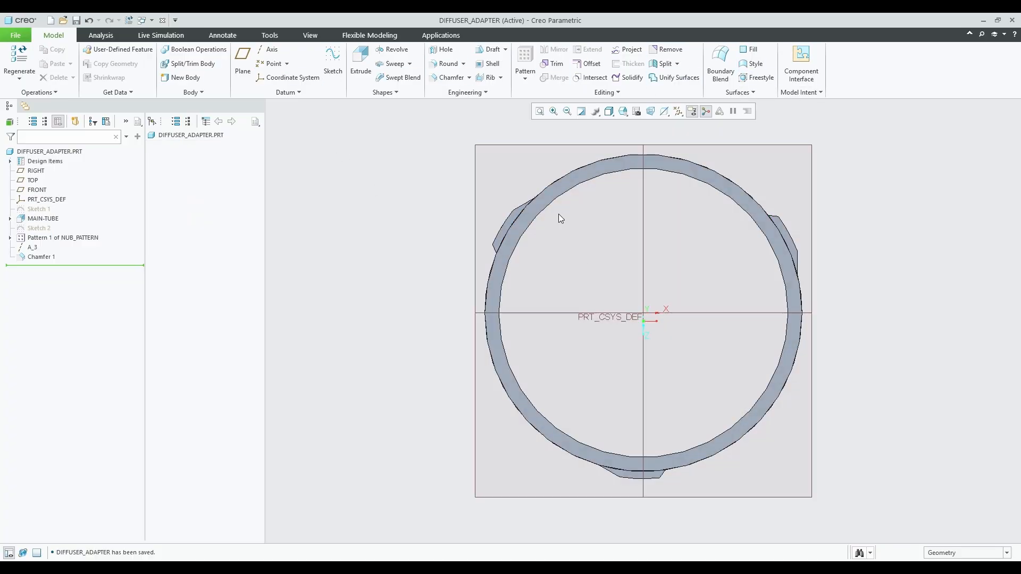
# Open the MAIN-TUBE's Sketch 1 for editing, then cancel and discard the edit.
pyautogui.click(10, 218)
pyautogui.click(42, 229)
pyautogui.click(59, 182)
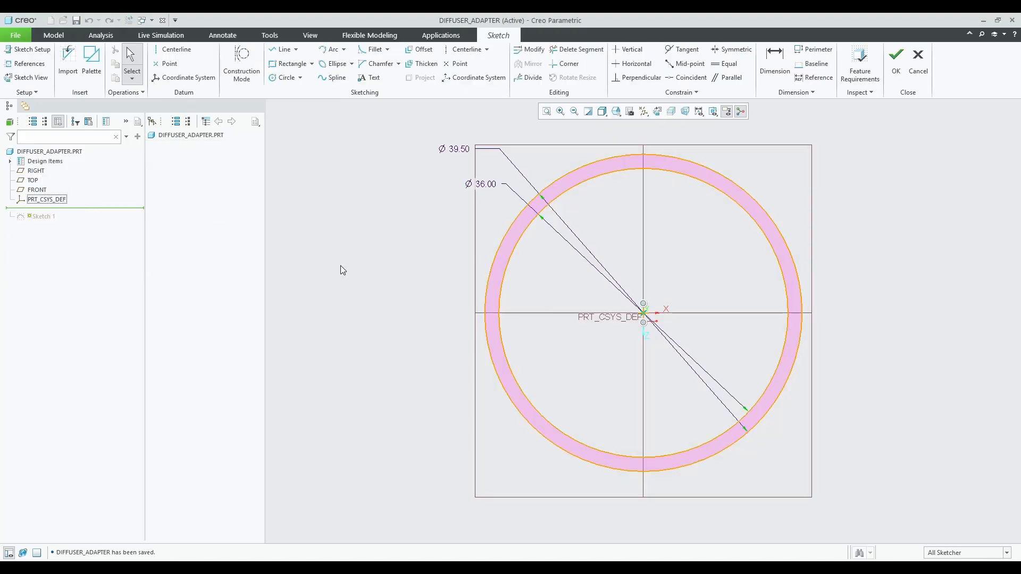
pyautogui.click(918, 55)
pyautogui.click(542, 313)
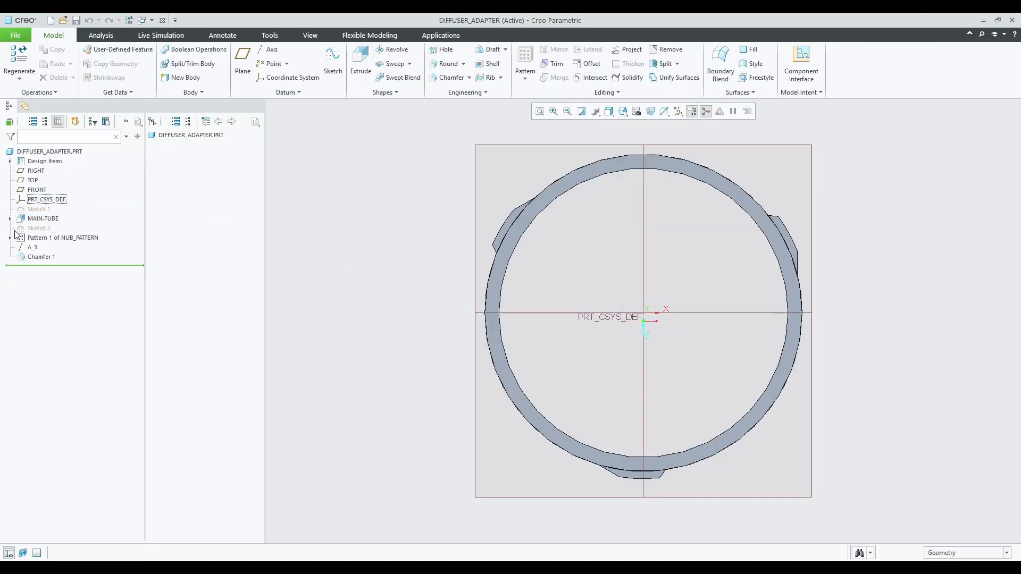
# Set Sketch 2's reference to TOP and drag its nub arc to a 2.92 offset.
pyautogui.rightClick(39, 229)
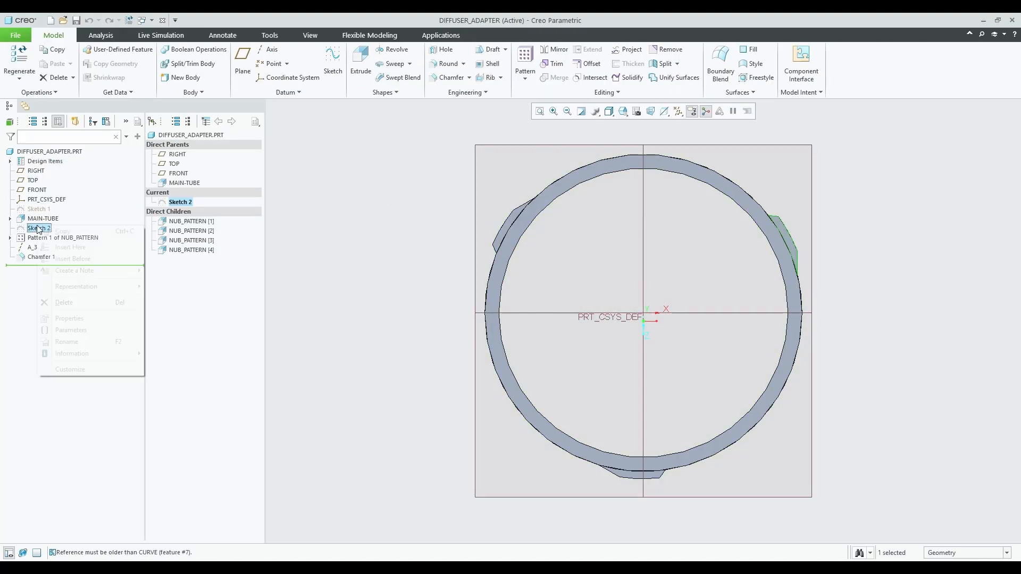
pyautogui.scroll(5, 773, 193)
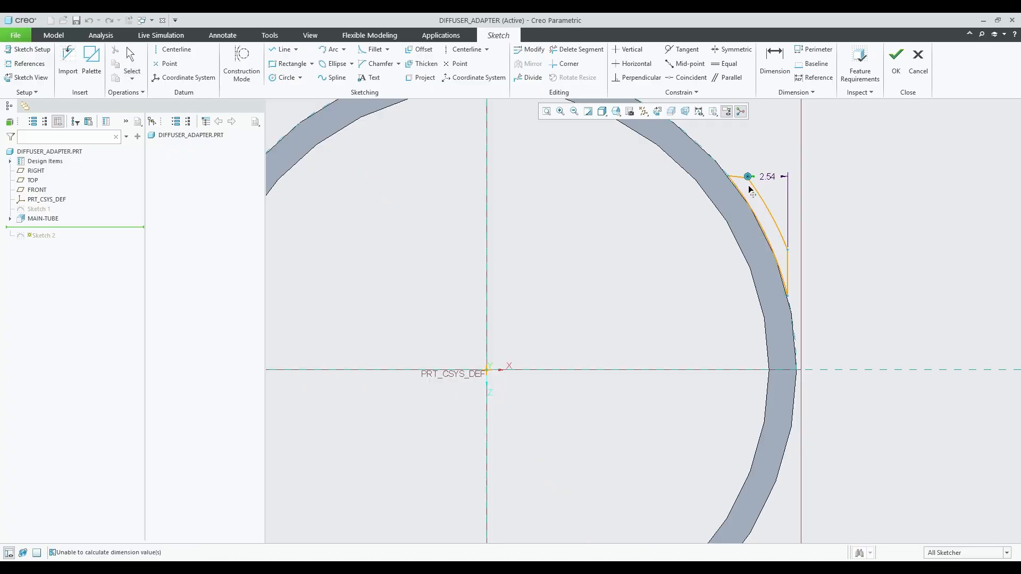
pyautogui.moveTo(748, 185); pyautogui.dragTo(765, 219)
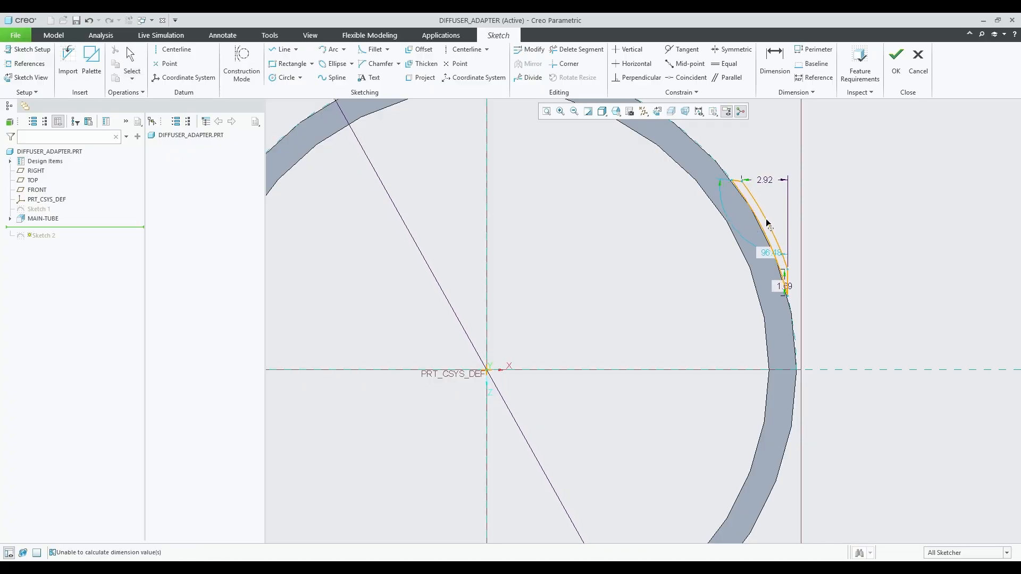
pyautogui.click(896, 59)
pyautogui.moveTo(797, 230)
pyautogui.mouseDown(button='middle')
pyautogui.moveTo(700, 269)
pyautogui.moveTo(685, 262)
pyautogui.mouseUp(button='middle')
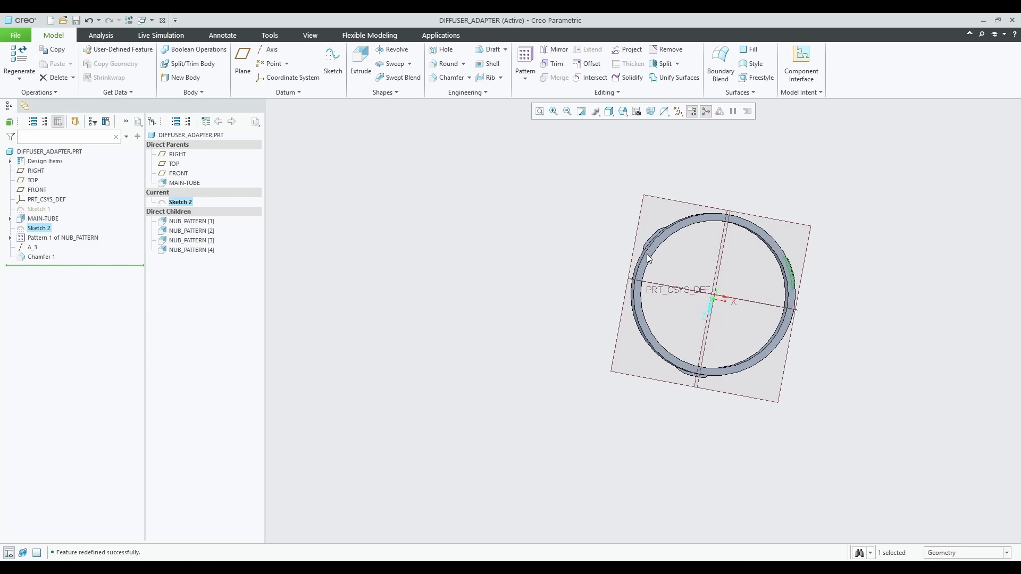
# Turn the ring to a face-on front view and start Sketch 3 on it.
pyautogui.scroll(3, 646, 254)
pyautogui.scroll(-1, 601, 295)
pyautogui.click(498, 225)
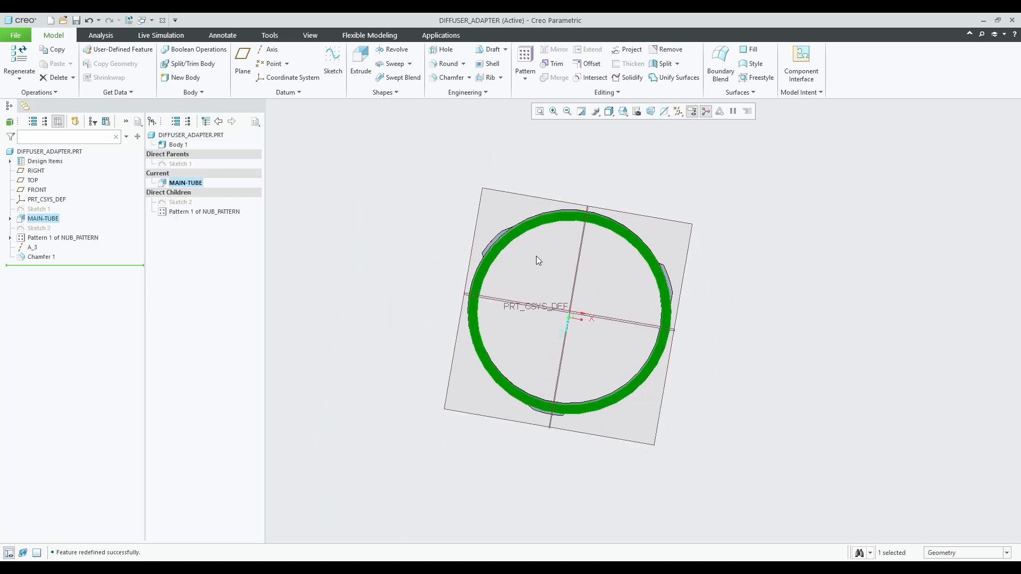
pyautogui.moveTo(536, 256); pyautogui.dragTo(528, 224, button='middle')
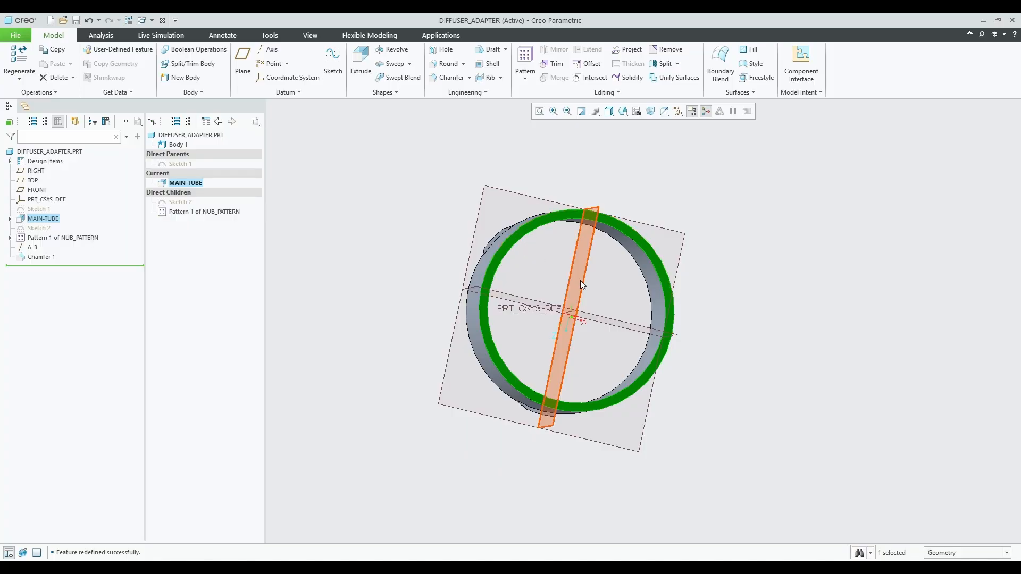
pyautogui.moveTo(581, 285); pyautogui.dragTo(613, 265, button='middle')
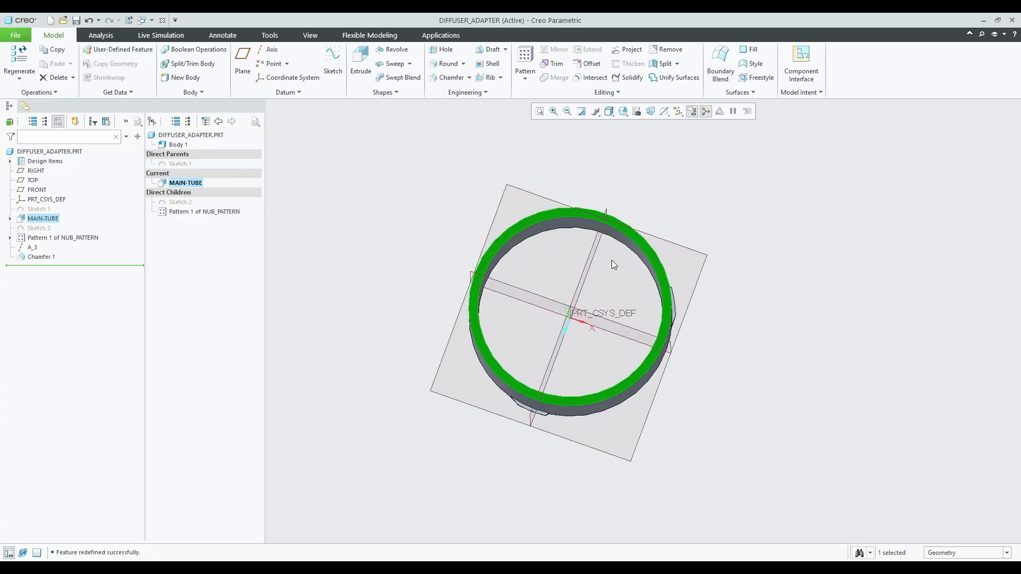
pyautogui.click(630, 114)
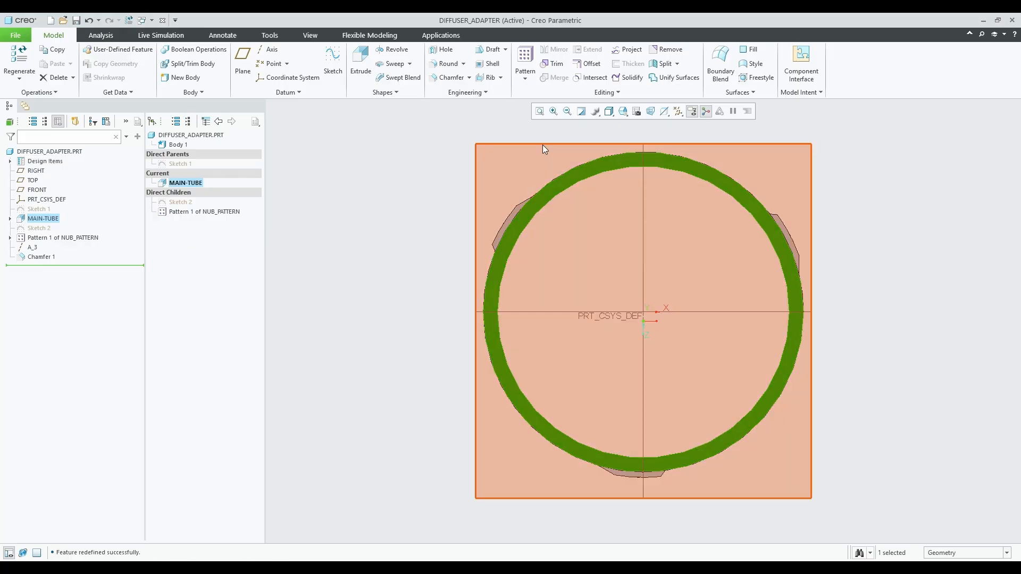
pyautogui.click(360, 61)
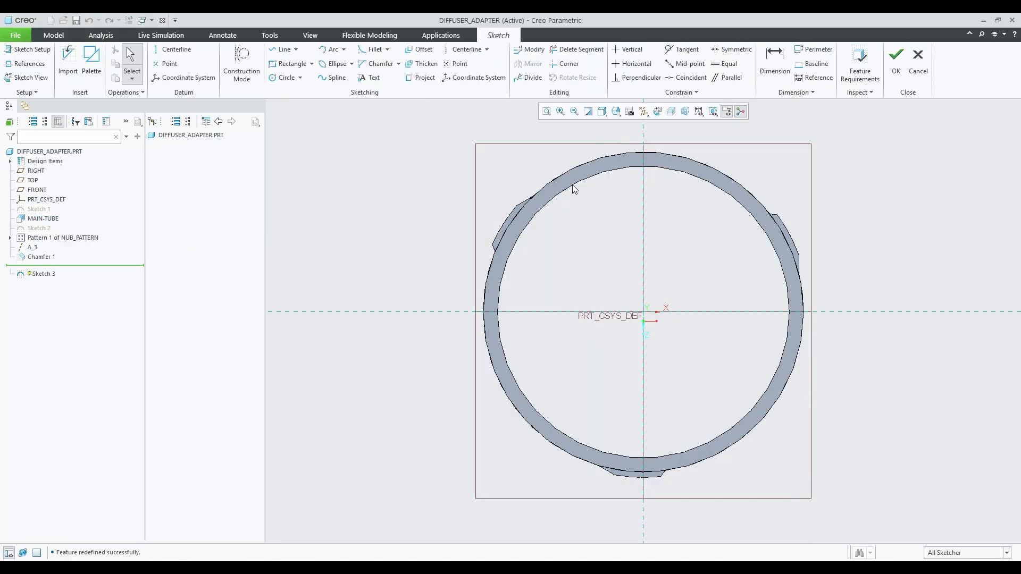
# Draw an outer circle centred on the origin with a 41.20 diameter.
pyautogui.click(281, 78)
pyautogui.click(643, 312)
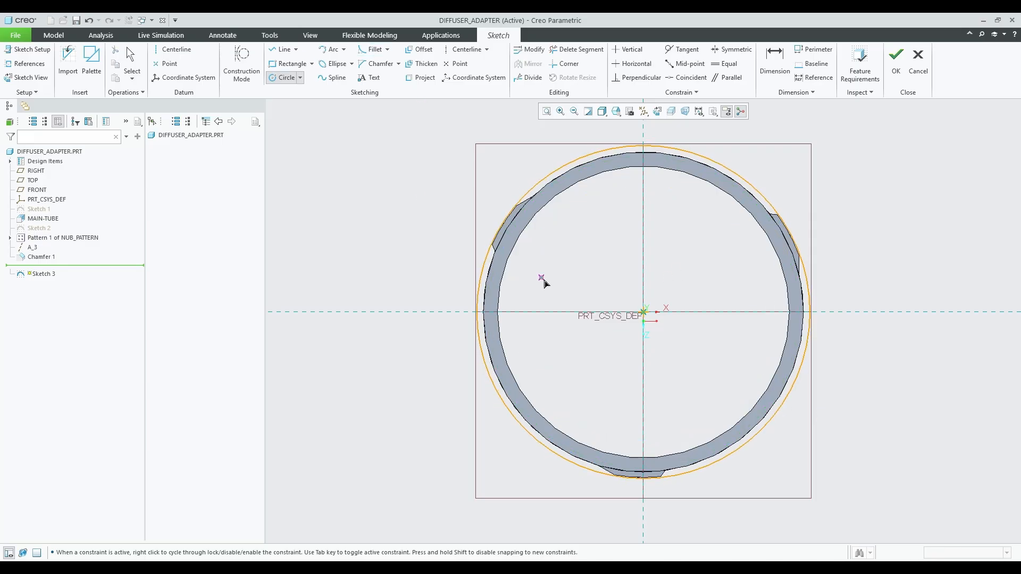
pyautogui.click(743, 433)
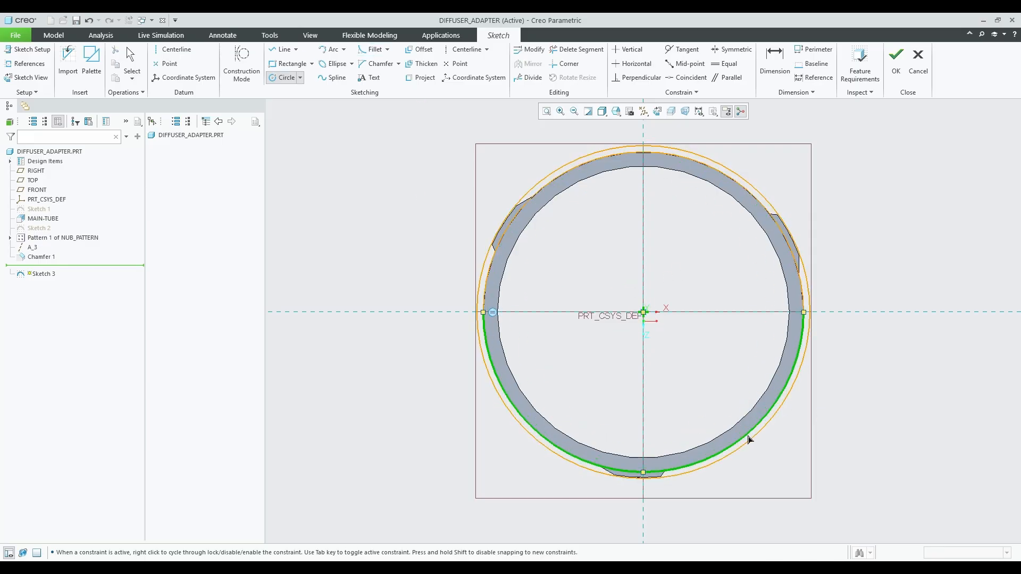
pyautogui.click(749, 437)
pyautogui.middleClick(643, 260)
pyautogui.doubleClick(451, 156)
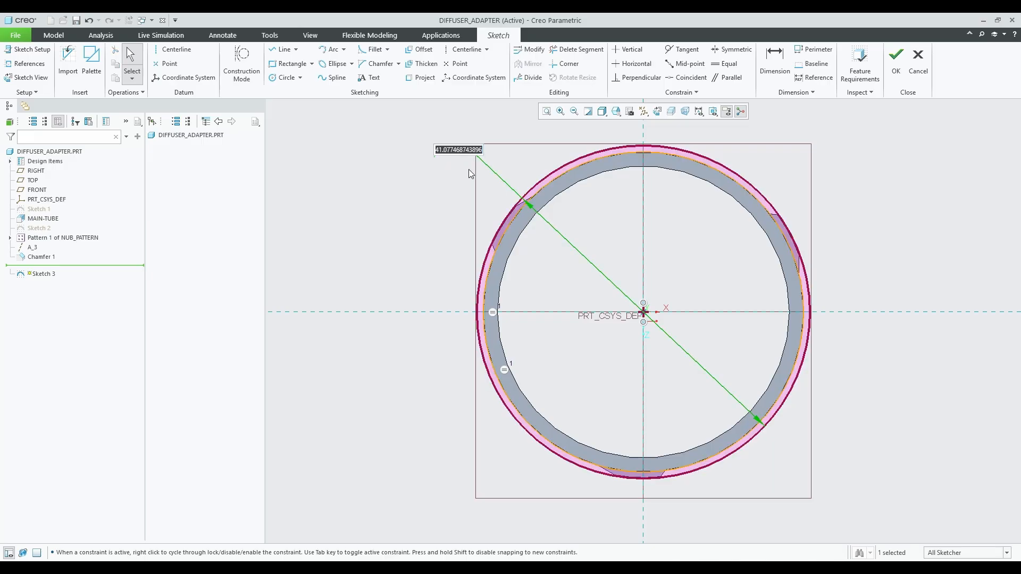
pyautogui.write('41')
pyautogui.press('Return')
pyautogui.doubleClick(451, 155)
pyautogui.write('41.1')
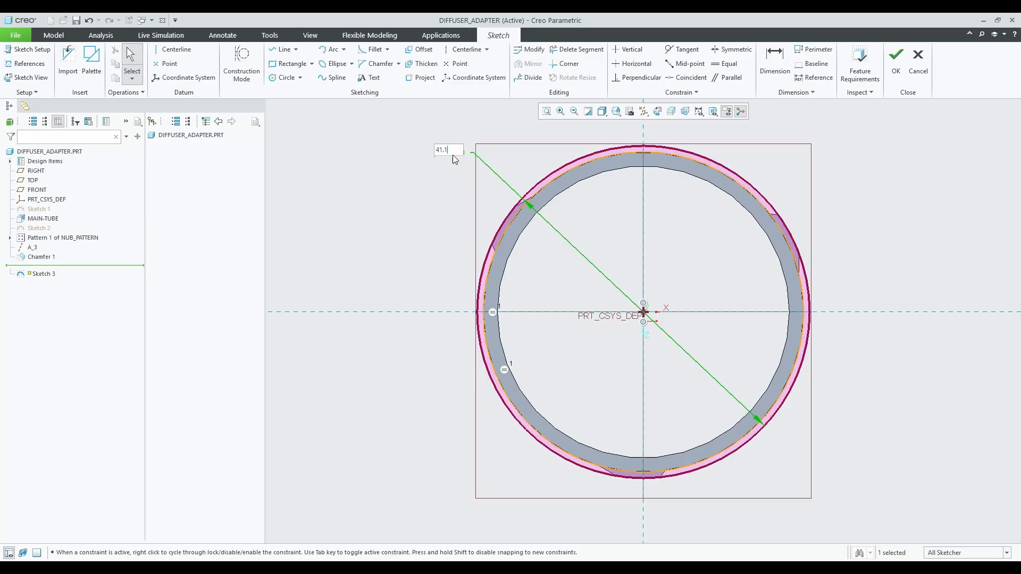
pyautogui.press('Return')
pyautogui.doubleClick(454, 154)
pyautogui.write('41.2')
pyautogui.press('Return')
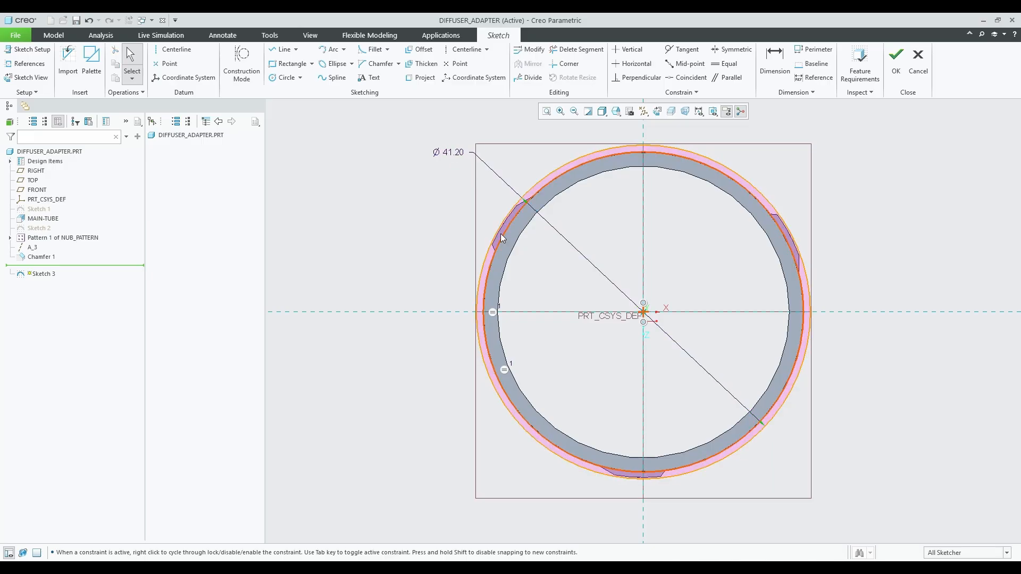
# Add a concentric inner circle at the origin with a 39.50 diameter.
pyautogui.click(505, 226)
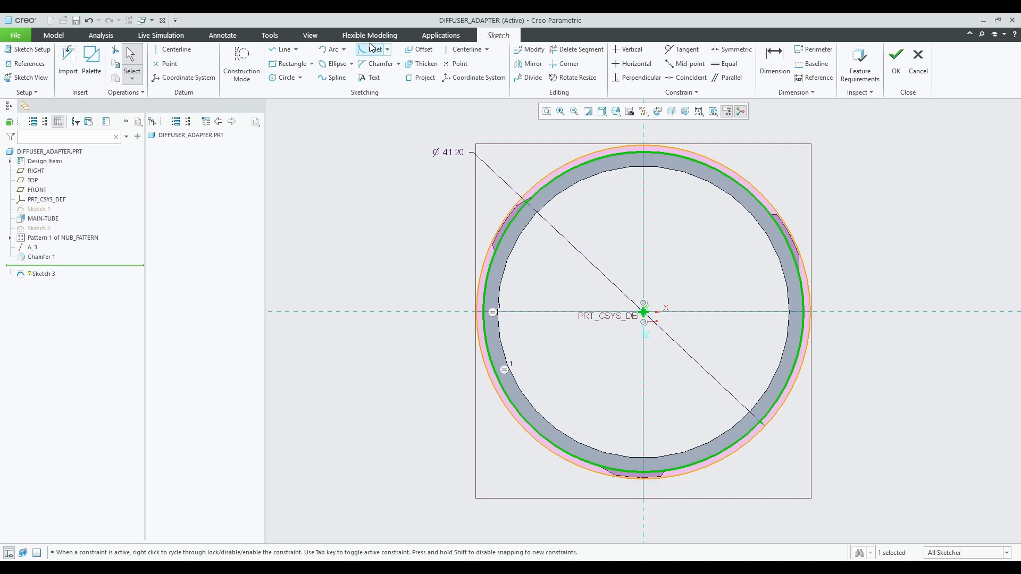
pyautogui.click(570, 51)
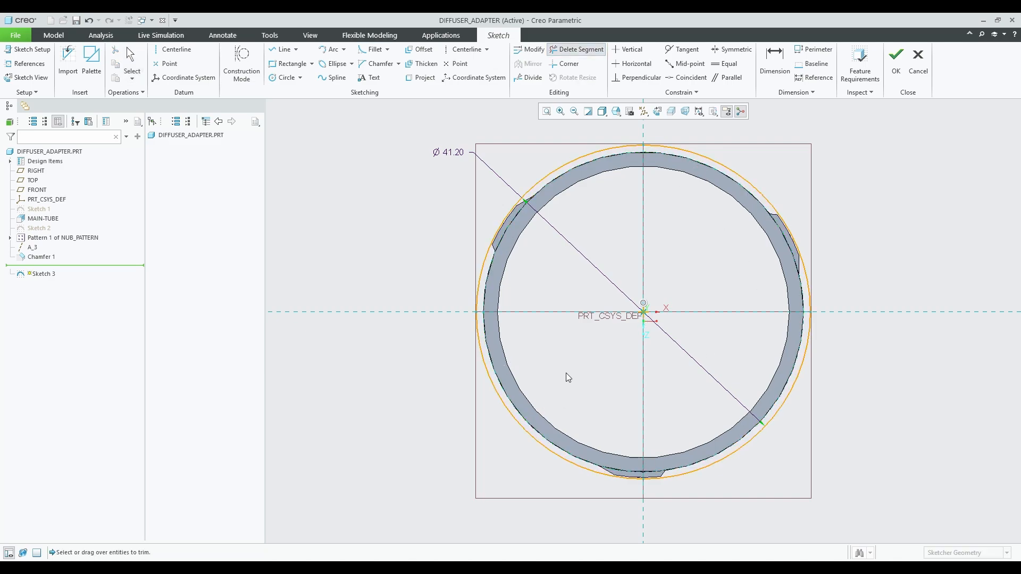
pyautogui.press('c')
pyautogui.click(752, 423)
pyautogui.middleClick(733, 401)
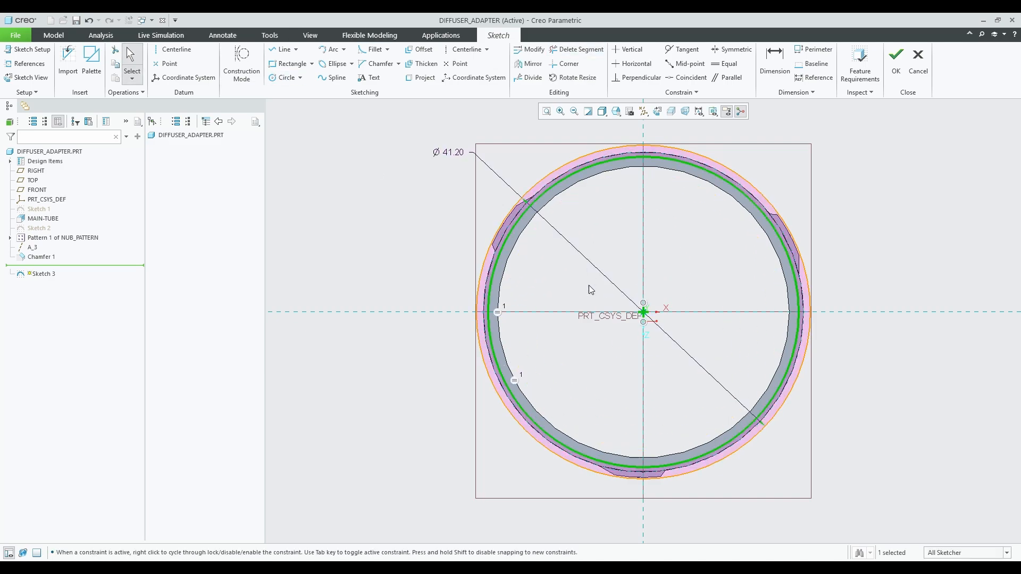
pyautogui.hotkey('ctrl', 'z')
pyautogui.click(287, 78)
pyautogui.click(644, 312)
pyautogui.click(838, 439)
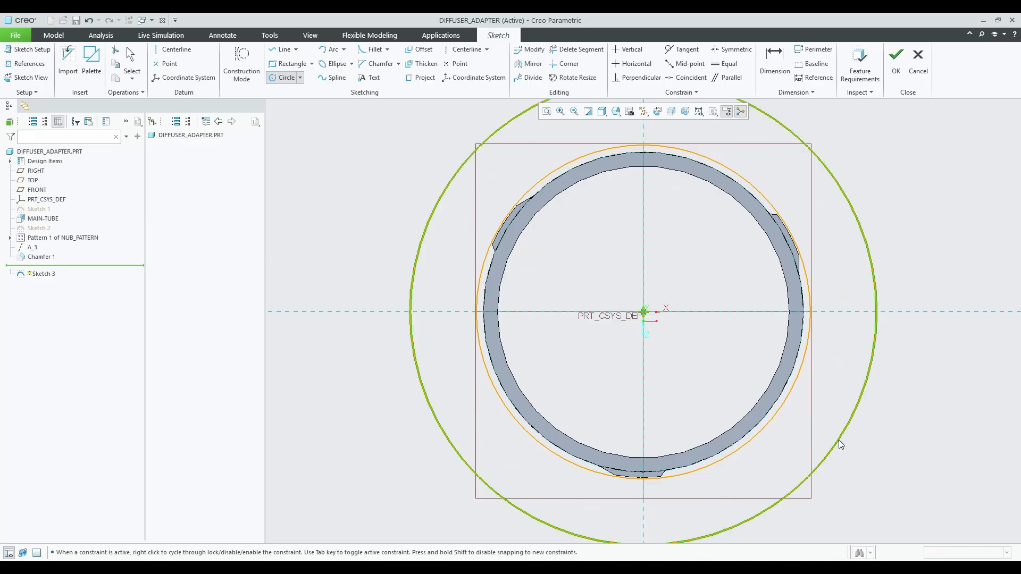
pyautogui.middleClick(829, 432)
pyautogui.scroll(5, 627, 275)
pyautogui.write('40')
pyautogui.press('Return')
pyautogui.scroll(-6, 584, 256)
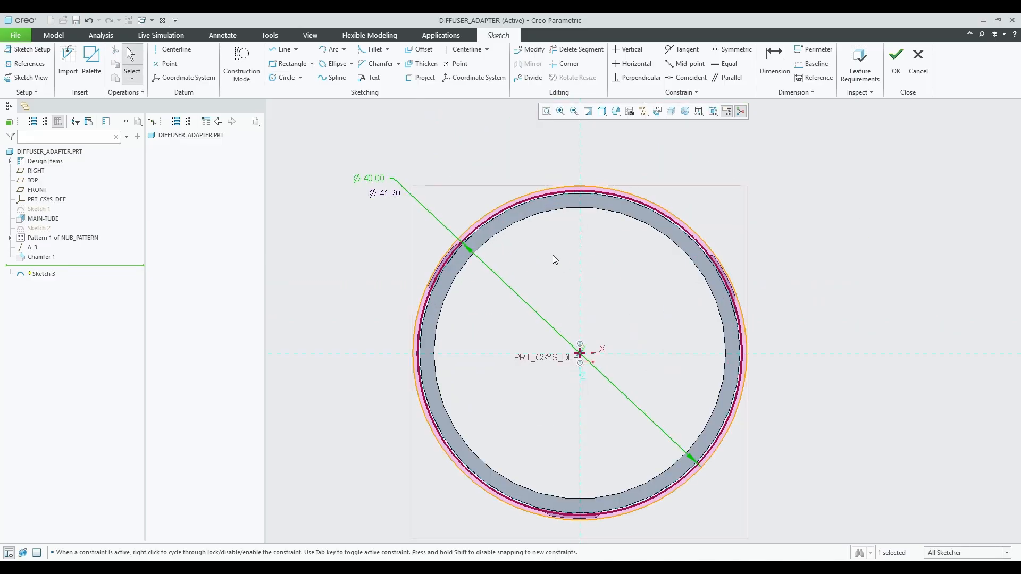
pyautogui.click(370, 178)
pyautogui.write('39.5')
pyautogui.press('Return')
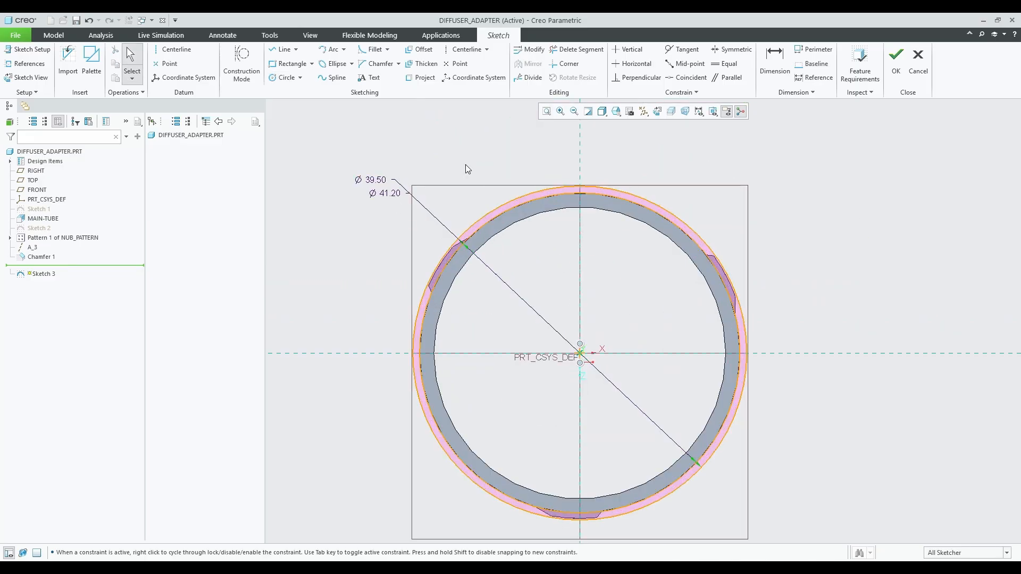
# Accept Sketch 3 and start extruding the two circles.
pyautogui.moveTo(524, 274)
pyautogui.mouseDown(button='middle')
pyautogui.moveTo(508, 269)
pyautogui.moveTo(519, 268)
pyautogui.mouseUp(button='middle')
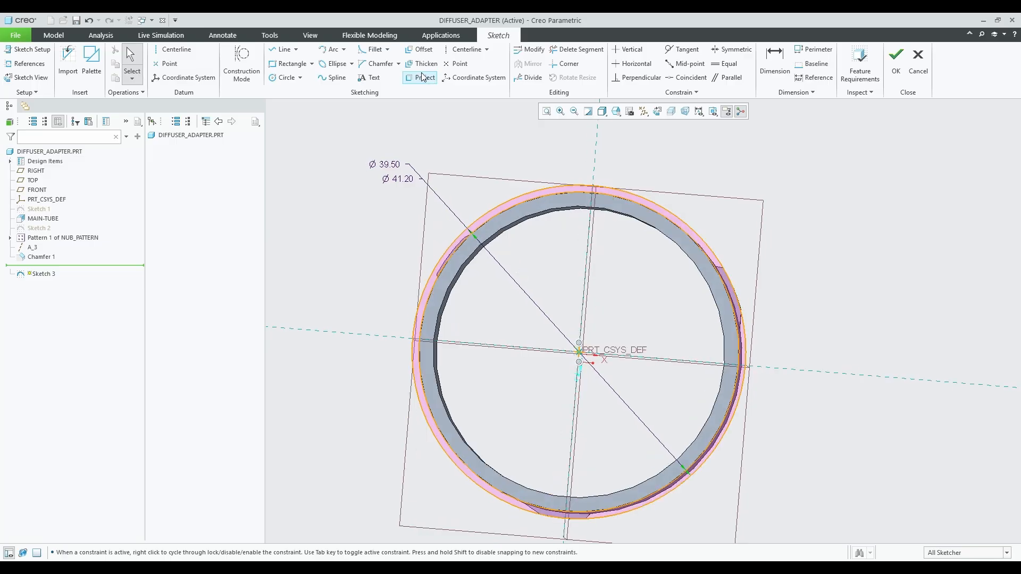
pyautogui.click(896, 60)
pyautogui.click(360, 61)
pyautogui.moveTo(403, 278); pyautogui.dragTo(492, 277, button='middle')
# Reverse the extrusion direction, set depth 5, and accept the new collar.
pyautogui.click(166, 61)
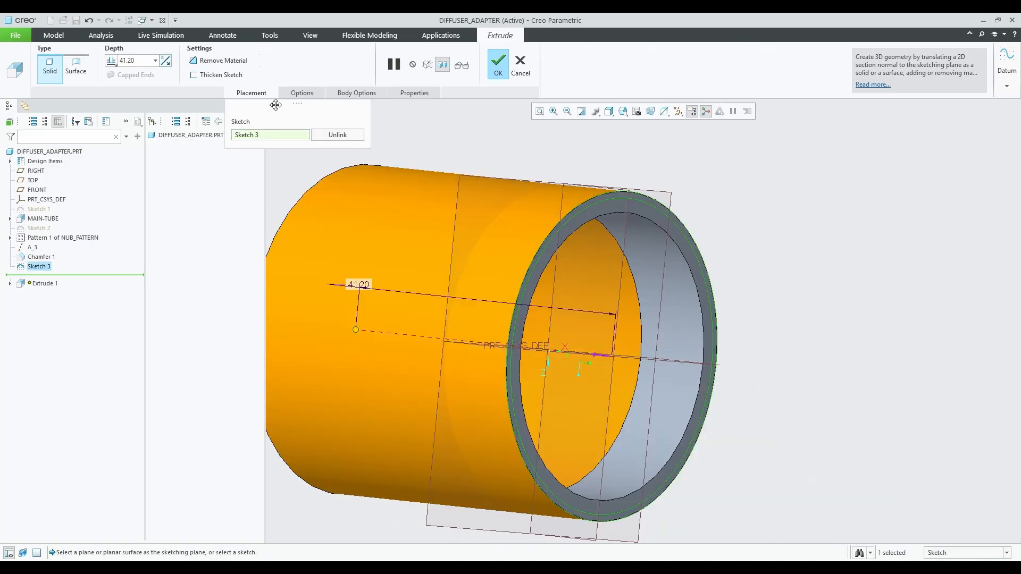
pyautogui.write('5')
pyautogui.press('Return')
pyautogui.middleClick(600, 300)
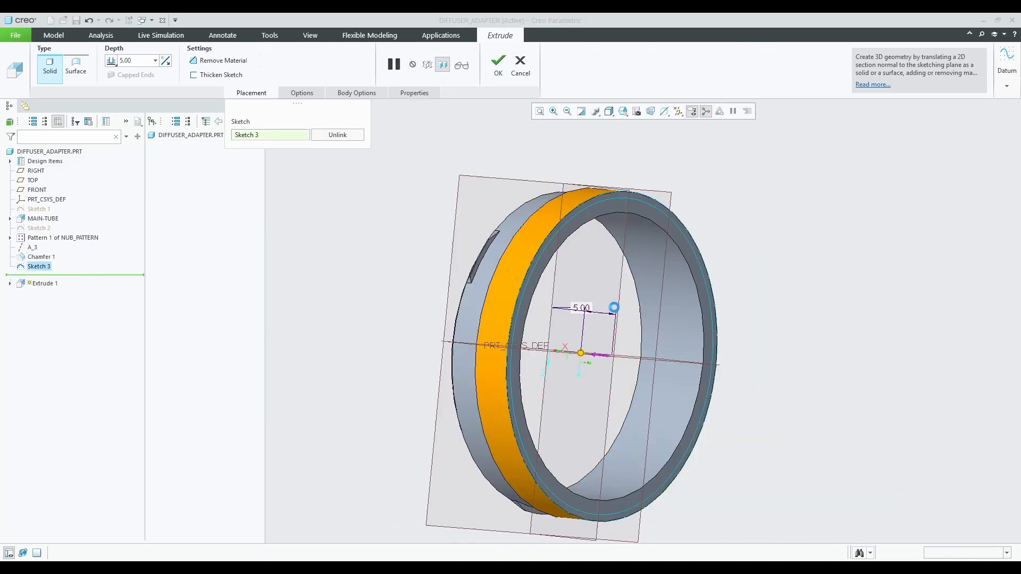
pyautogui.click(391, 221)
pyautogui.moveTo(391, 221); pyautogui.dragTo(428, 245, button='middle')
pyautogui.click(439, 295)
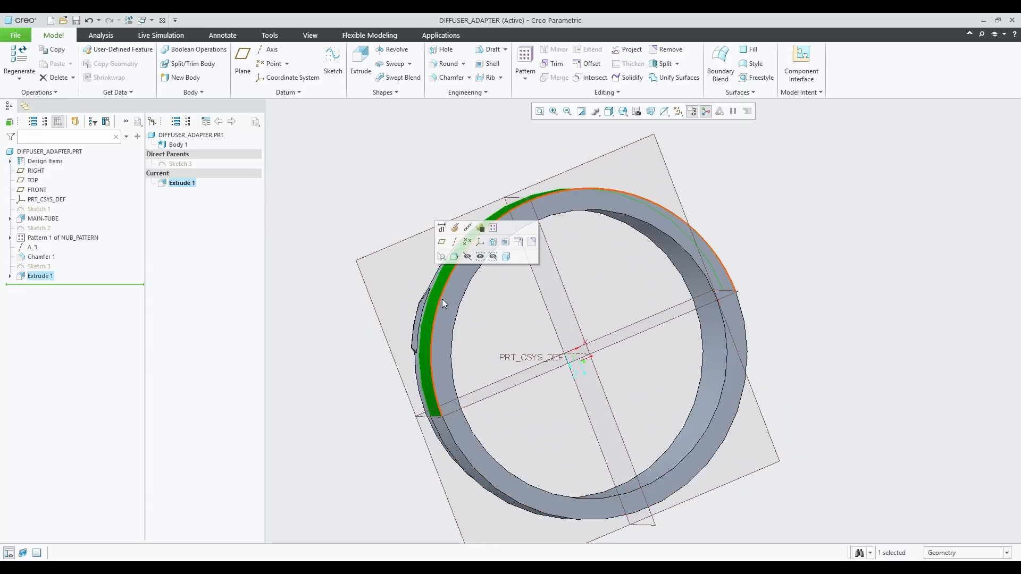
# Enlarge Sketch 3's outer diameter to 43.00, then pick TOP as the datum plane reference.
pyautogui.click(10, 276)
pyautogui.click(48, 287)
pyautogui.click(65, 240)
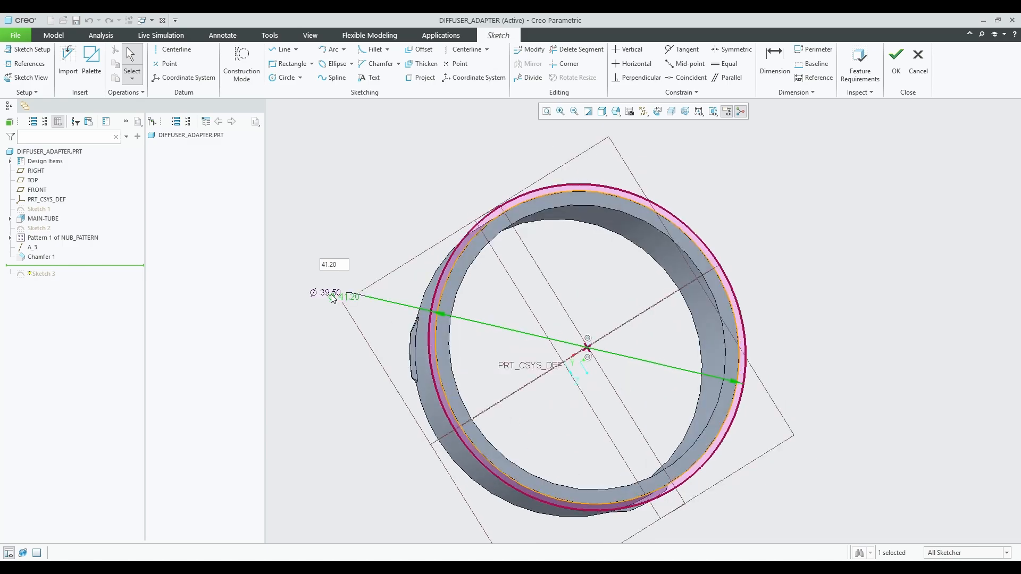
pyautogui.write('43')
pyautogui.press('Return')
pyautogui.click(888, 61)
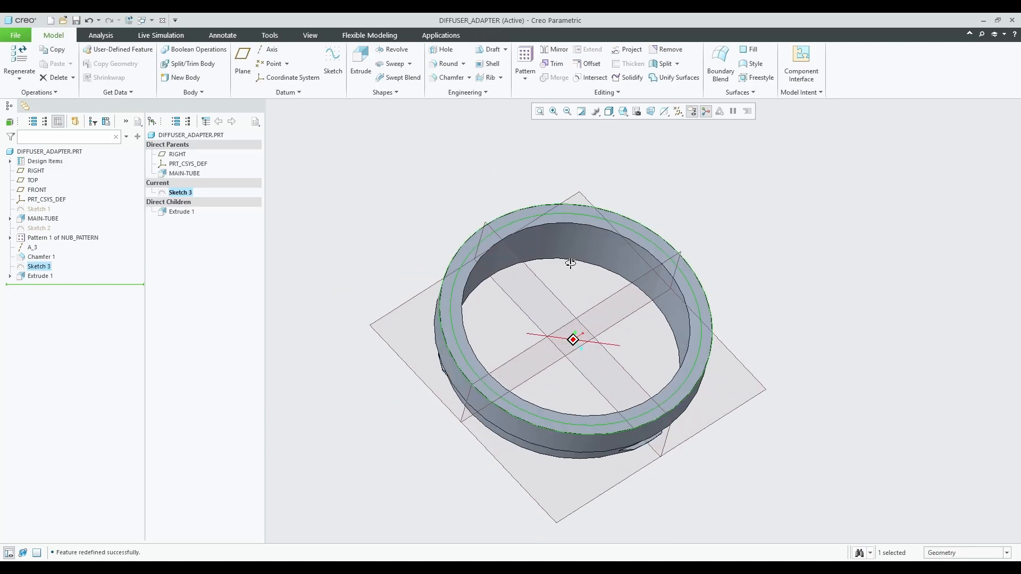
pyautogui.click(568, 296)
pyautogui.click(416, 303)
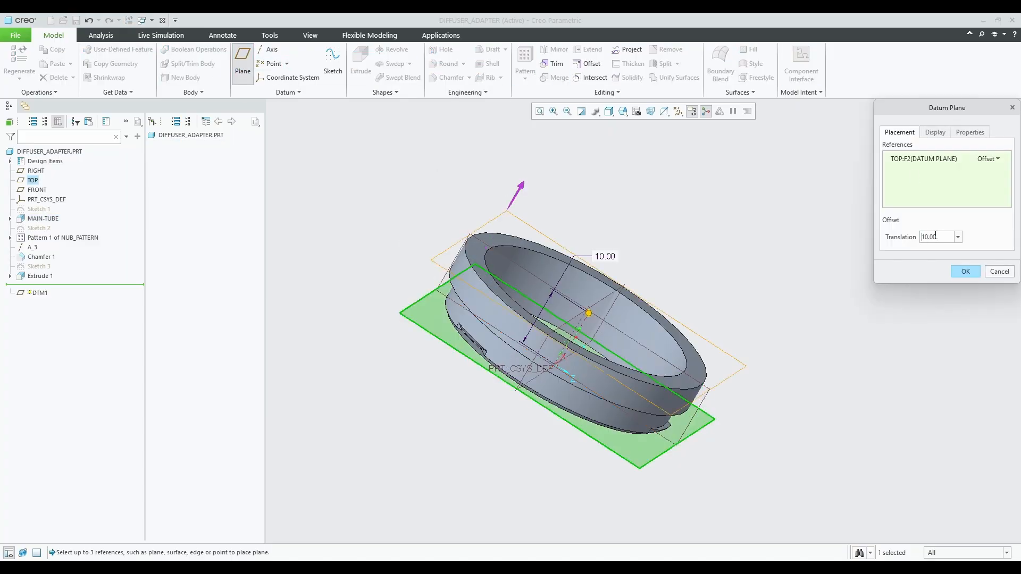
# Create offset datum plane DTM1 at a 7.50 offset distance.
pyautogui.moveTo(655, 340)
pyautogui.mouseDown(button='middle')
pyautogui.moveTo(649, 292)
pyautogui.moveTo(657, 325)
pyautogui.mouseUp(button='middle')
pyautogui.click(936, 239)
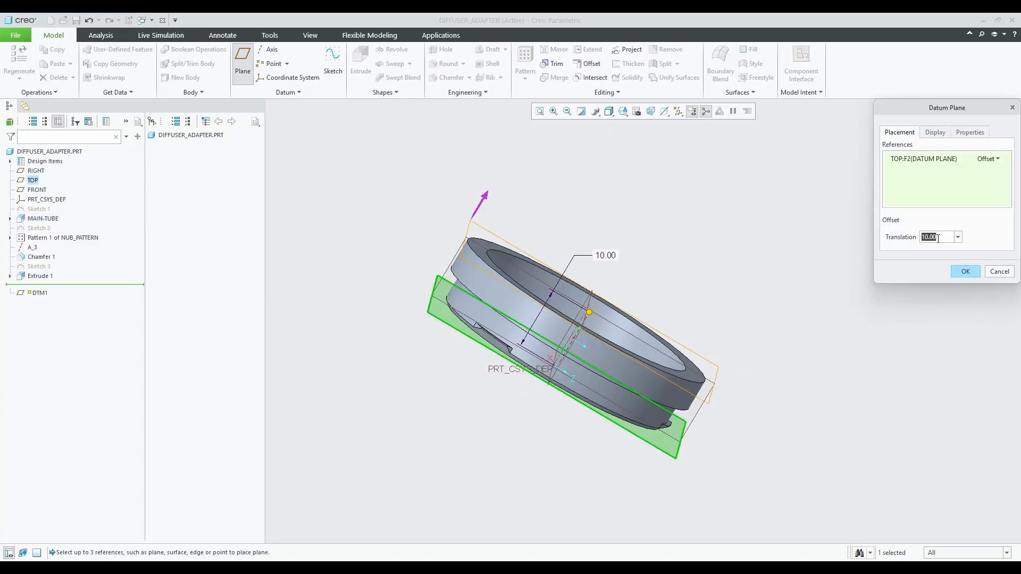
pyautogui.write('6.50')
pyautogui.press('Return')
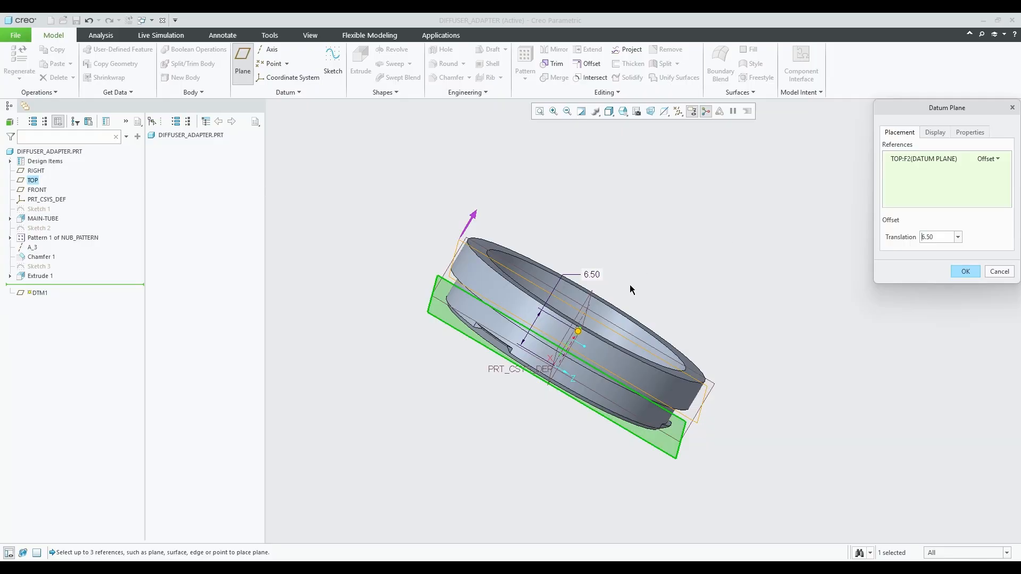
pyautogui.write('7.50')
pyautogui.press('Return')
pyautogui.click(965, 271)
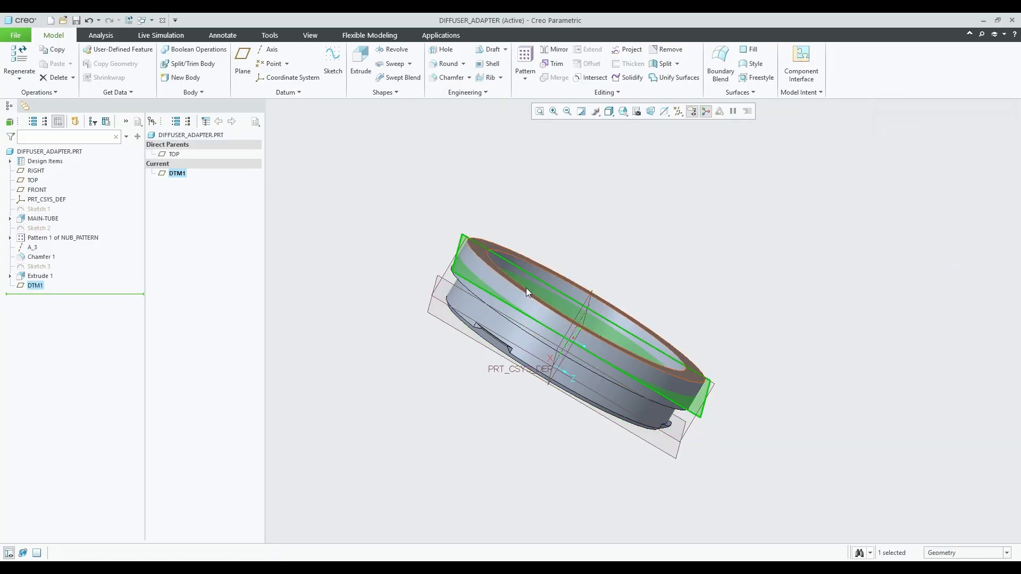
# Sketch a circle around the origin on DTM1 and accept it as Sketch 4.
pyautogui.moveTo(526, 292); pyautogui.dragTo(500, 351, button='middle')
pyautogui.click(332, 58)
pyautogui.click(656, 111)
pyautogui.click(285, 78)
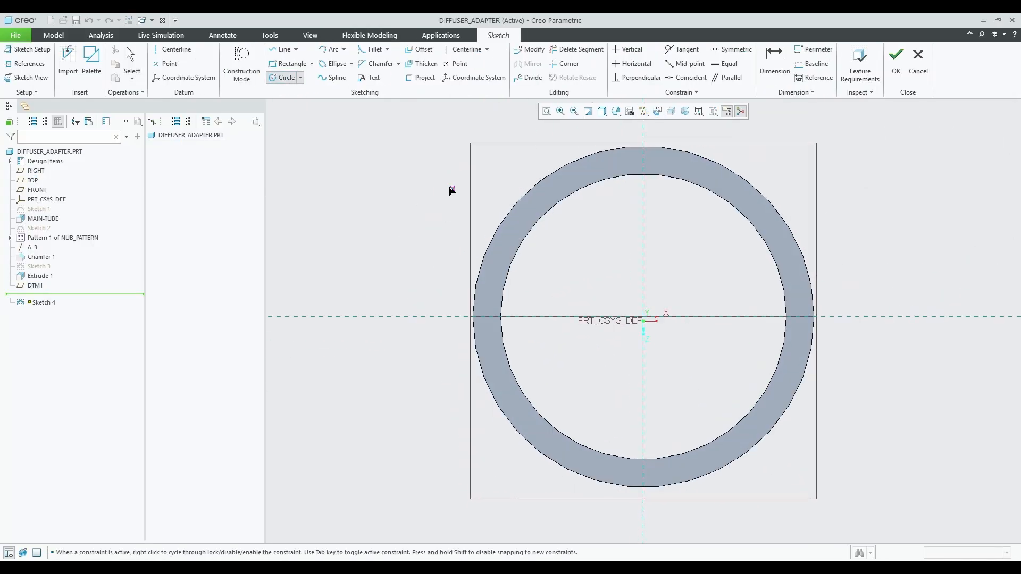
pyautogui.click(765, 422)
pyautogui.middleClick(765, 422)
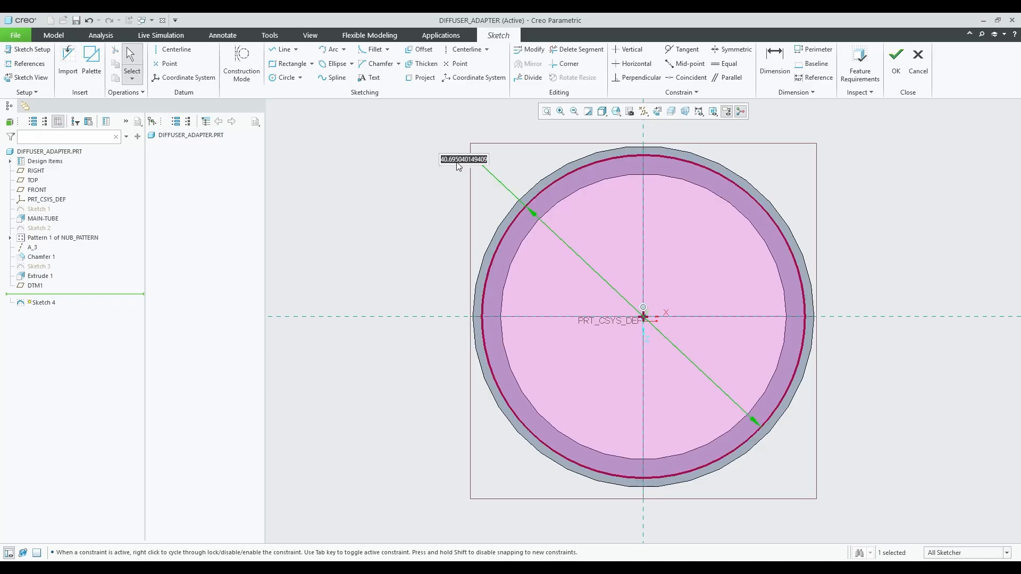
pyautogui.click(896, 63)
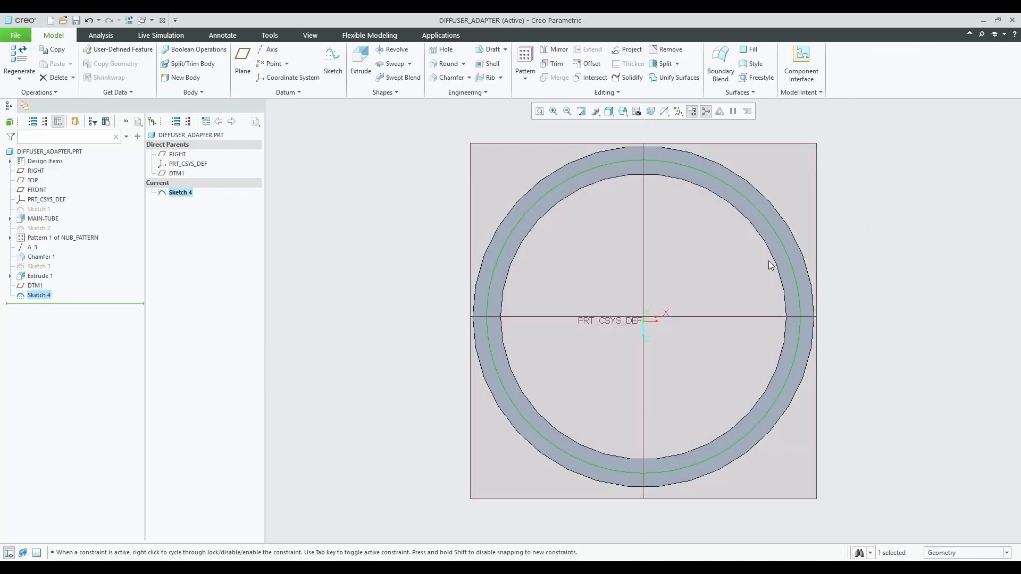
# Extrude Sketch 4 as a material-removing cut, entering a 1.00 depth.
pyautogui.moveTo(768, 257)
pyautogui.mouseDown(button='middle')
pyautogui.moveTo(734, 191)
pyautogui.moveTo(747, 168)
pyautogui.mouseUp(button='middle')
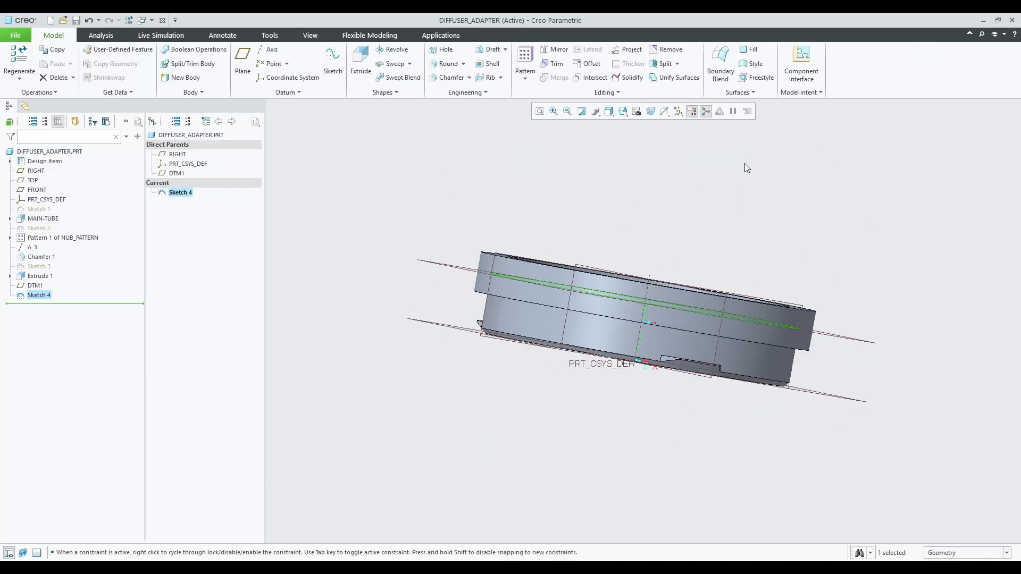
pyautogui.click(355, 68)
pyautogui.click(223, 60)
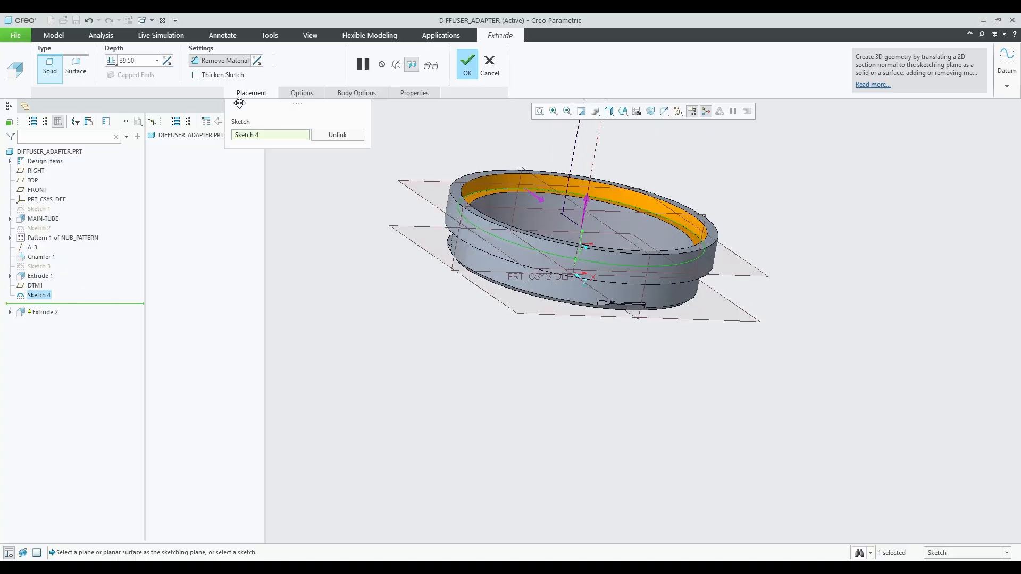
pyautogui.write('1')
pyautogui.press('Return')
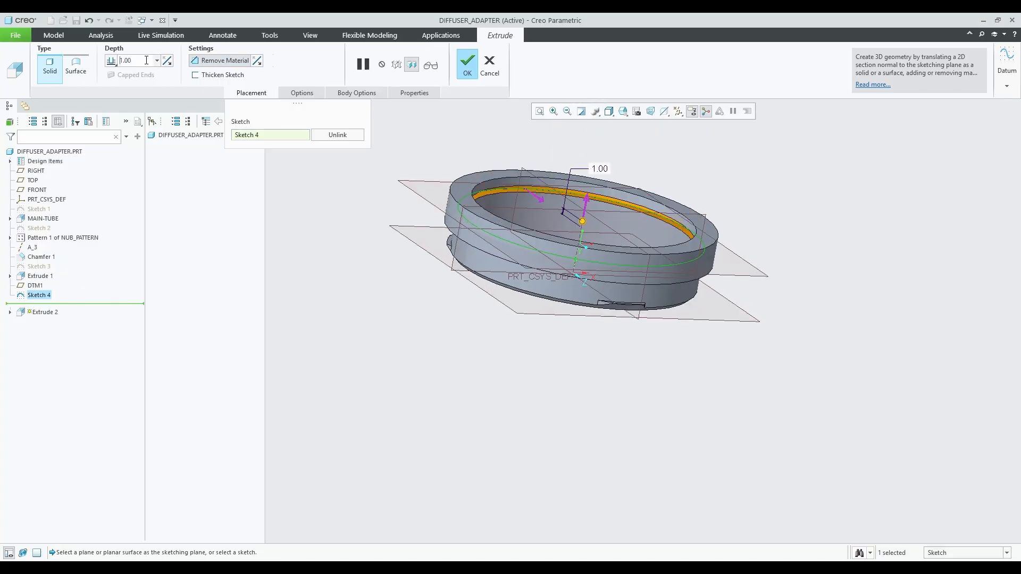
pyautogui.scroll(2, 298, 75)
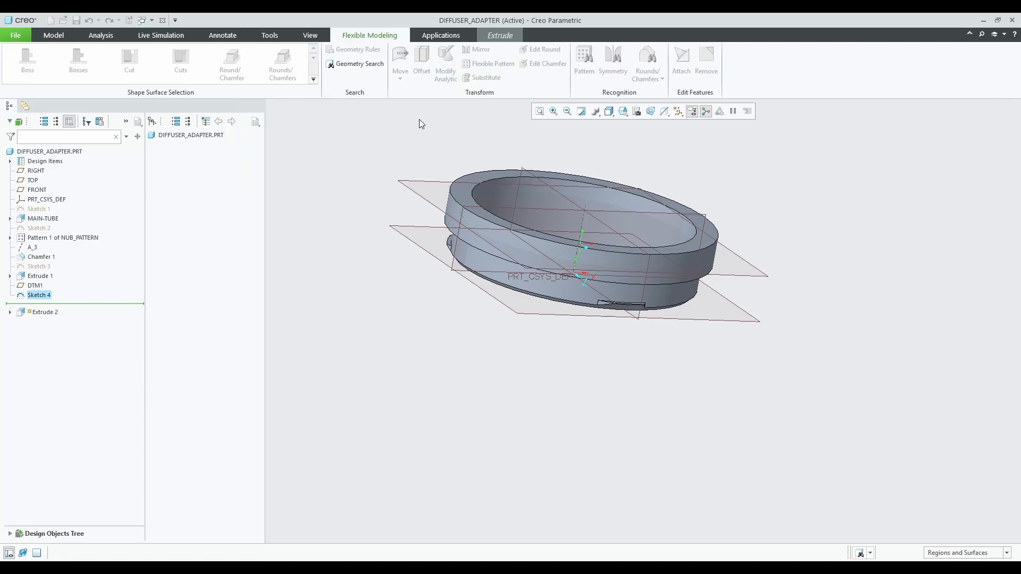
pyautogui.scroll(1, 393, 107)
pyautogui.click(54, 35)
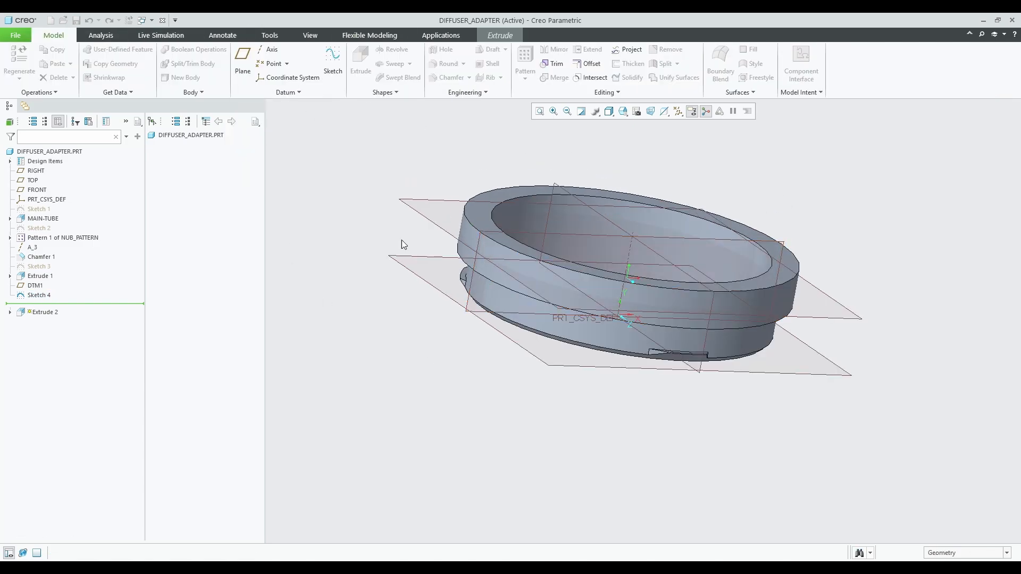
pyautogui.press('Escape')
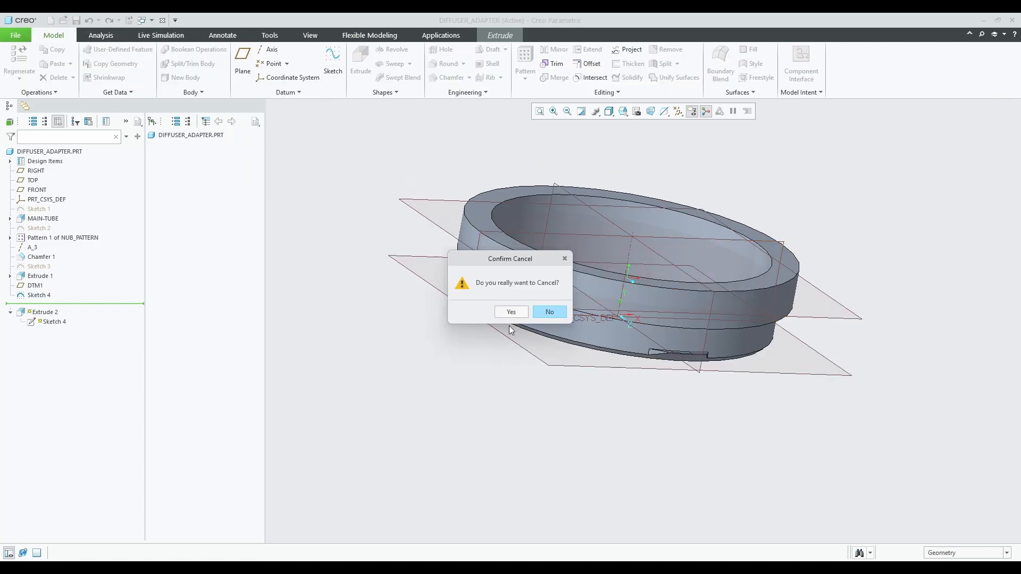
pyautogui.click(547, 311)
pyautogui.scroll(-2, 608, 220)
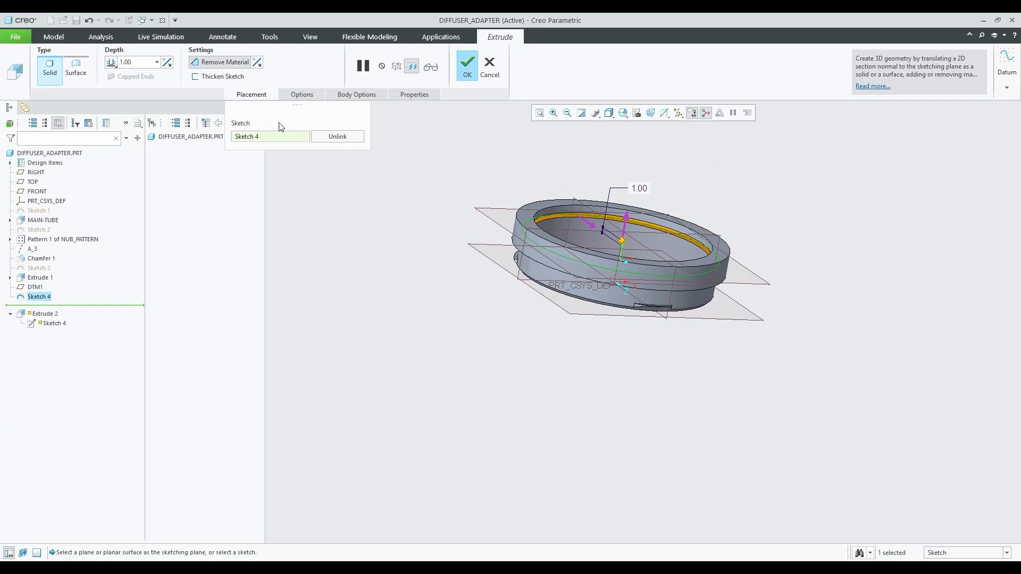
pyautogui.press('Return')
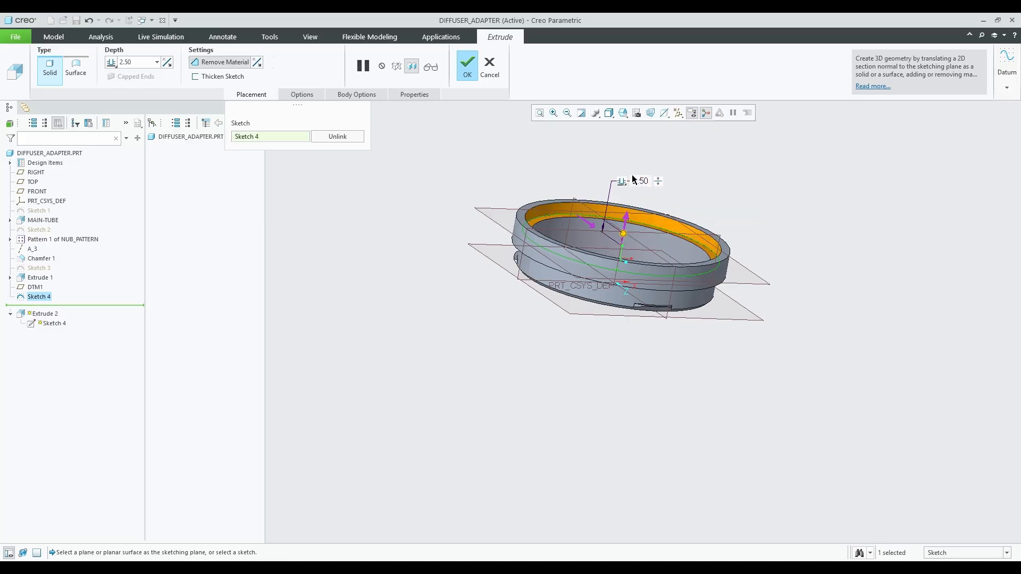
# Make the cut depth symmetric at 2.50 and accept Extrude 2.
pyautogui.moveTo(640, 202); pyautogui.dragTo(618, 212, button='middle')
pyautogui.click(302, 95)
pyautogui.click(356, 144)
pyautogui.click(351, 162)
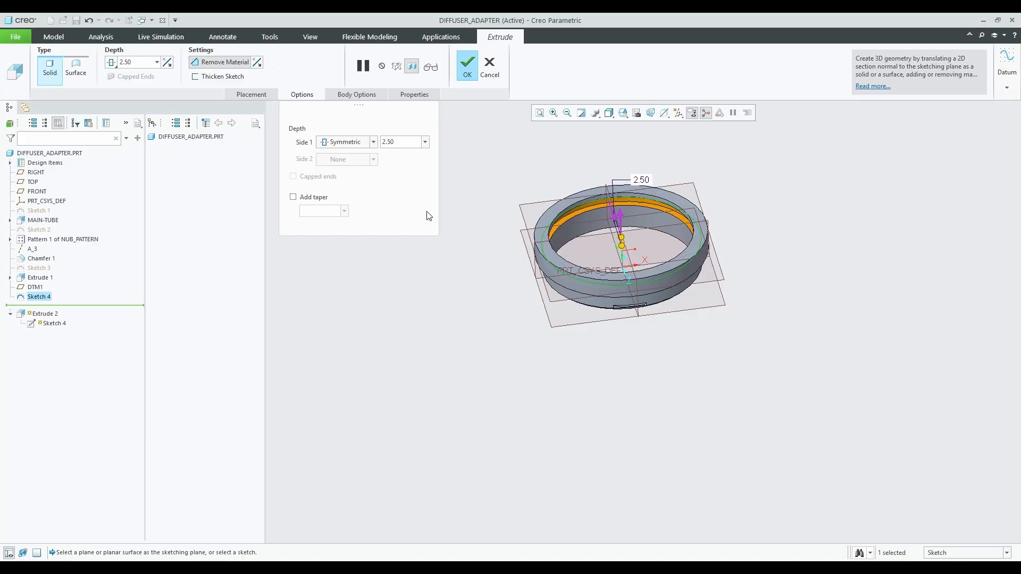
pyautogui.moveTo(503, 254); pyautogui.dragTo(508, 227, button='middle')
pyautogui.middleClick(598, 217)
# Hide the datum planes from the view.
pyautogui.moveTo(598, 217); pyautogui.dragTo(413, 165, button='middle')
pyautogui.click(646, 188)
pyautogui.scroll(-2, 666, 188)
pyautogui.click(678, 113)
pyautogui.click(678, 173)
# Chamfer the ring's inner rim edge at 0.80 and save the part.
pyautogui.click(452, 79)
pyautogui.click(510, 237)
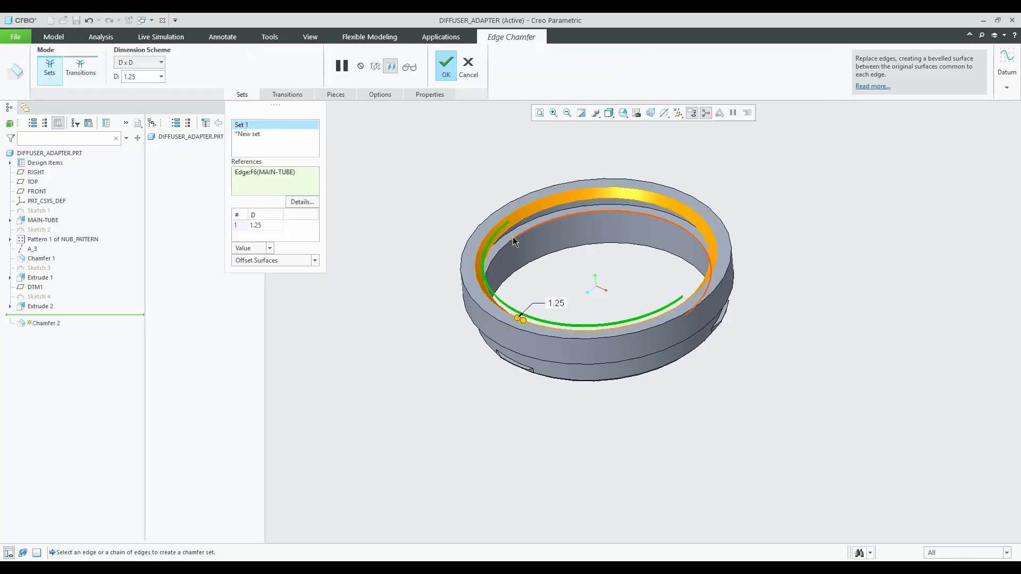
pyautogui.moveTo(515, 266); pyautogui.dragTo(372, 313, button='middle')
pyautogui.click(266, 225)
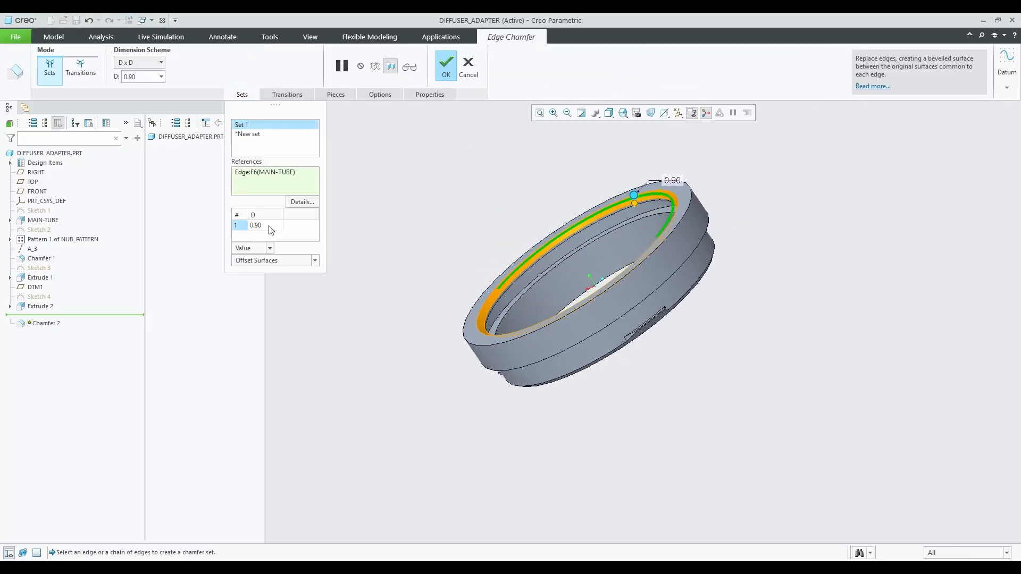
pyautogui.click(445, 69)
pyautogui.moveTo(468, 186); pyautogui.dragTo(547, 162, button='middle')
pyautogui.click(76, 20)
# Save a copy as diffuser_adapter_2.stl with a finer 1.5 step size.
pyautogui.moveTo(510, 234); pyautogui.dragTo(644, 178, button='middle')
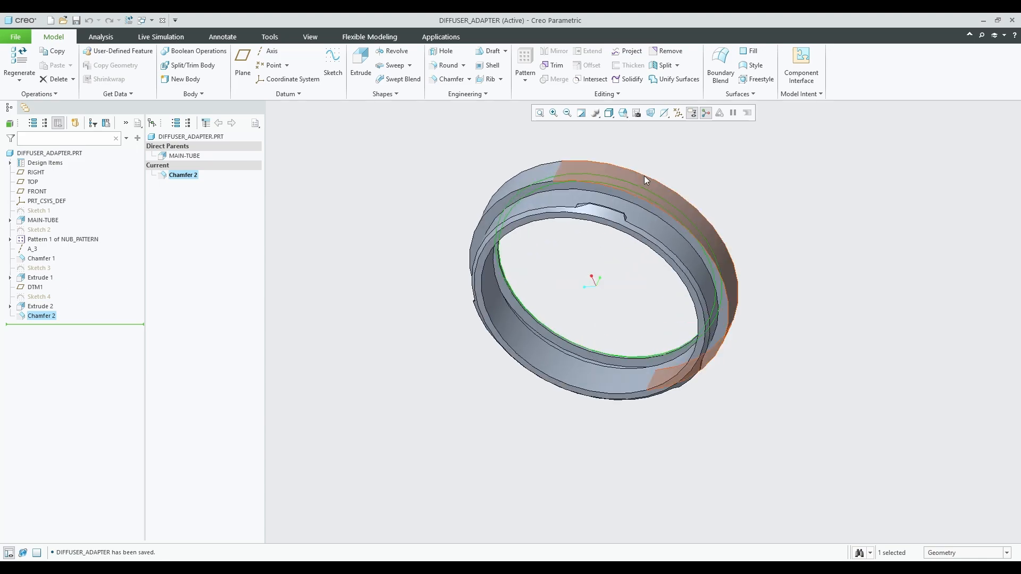
pyautogui.click(16, 37)
pyautogui.click(32, 109)
pyautogui.click(584, 419)
pyautogui.click(404, 266)
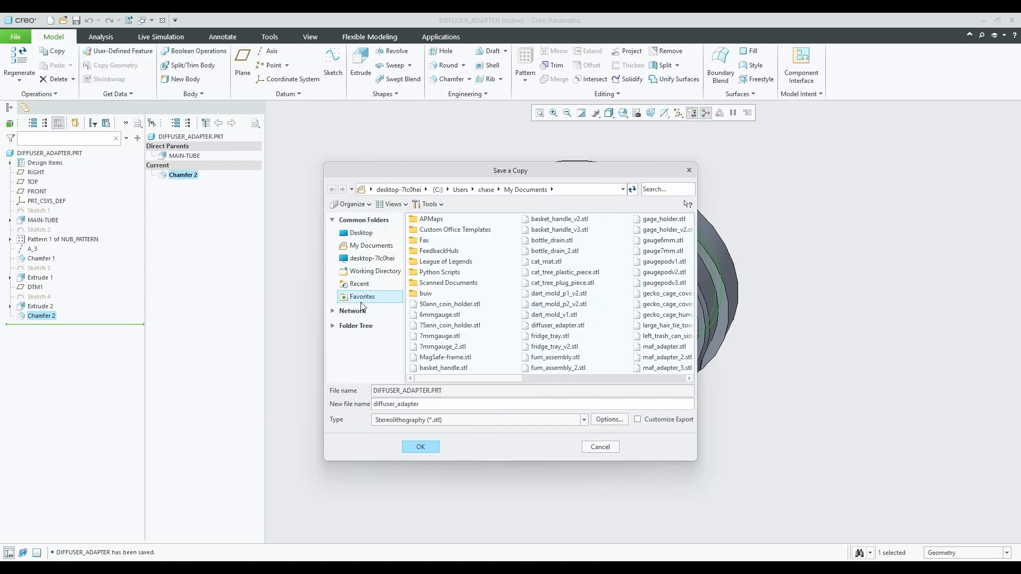
pyautogui.click(420, 446)
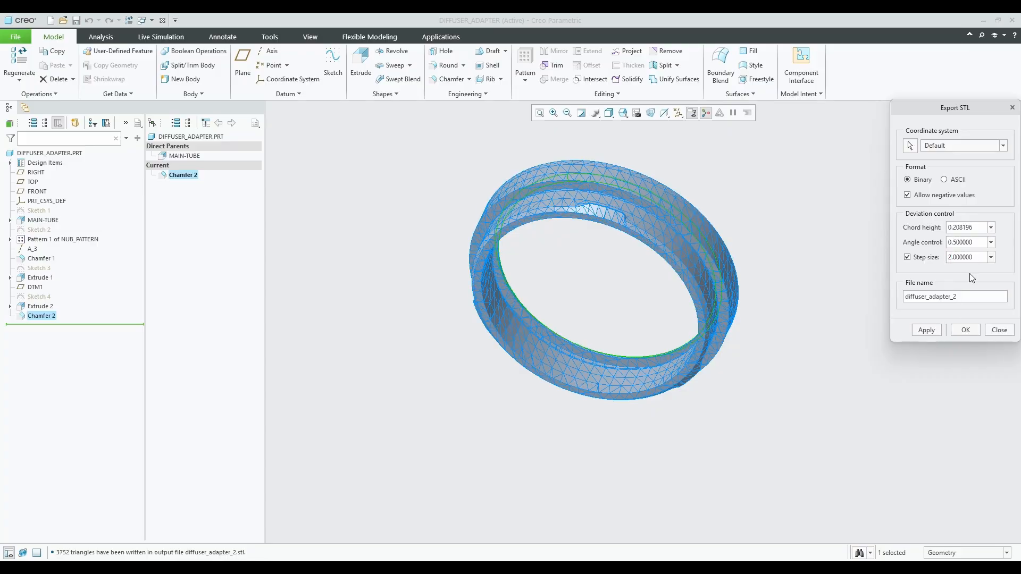
pyautogui.write('1.5')
pyautogui.click(926, 330)
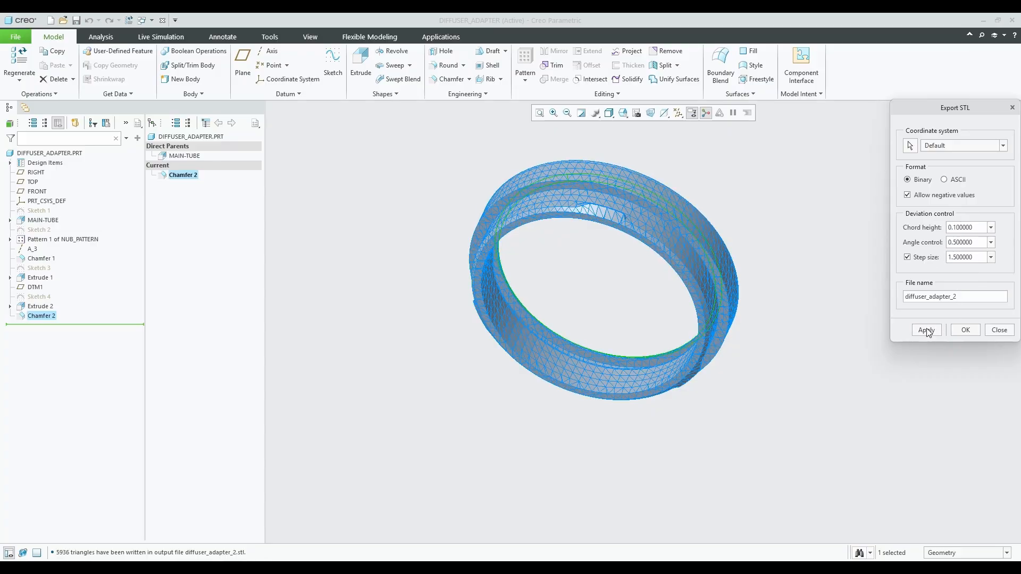
pyautogui.click(965, 330)
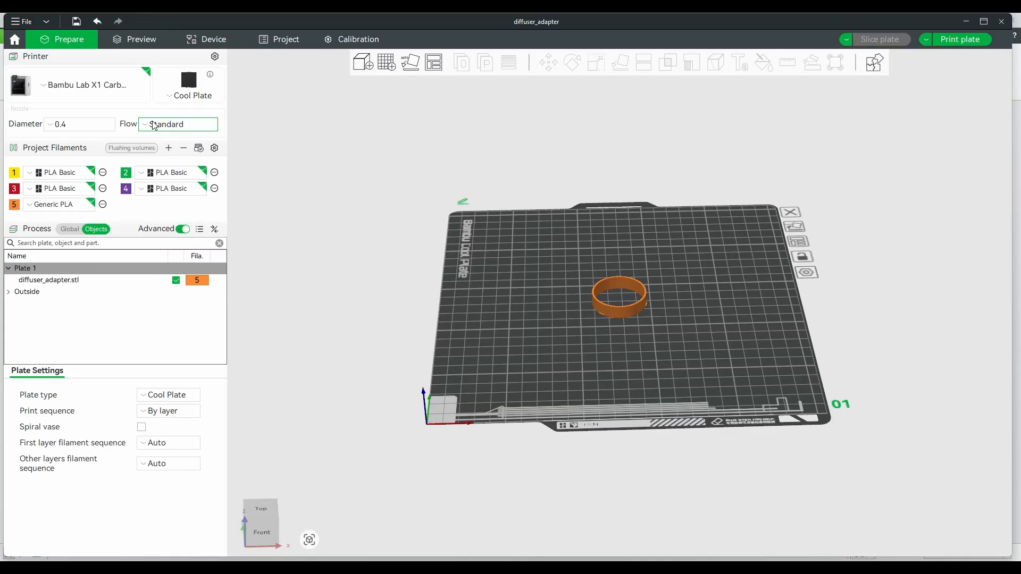
# Replace the old ring on the plate with the imported diffuser_adapter_2 file.
pyautogui.click(607, 286)
pyautogui.press('Delete')
pyautogui.click(363, 62)
pyautogui.scroll(-4, 141, 152)
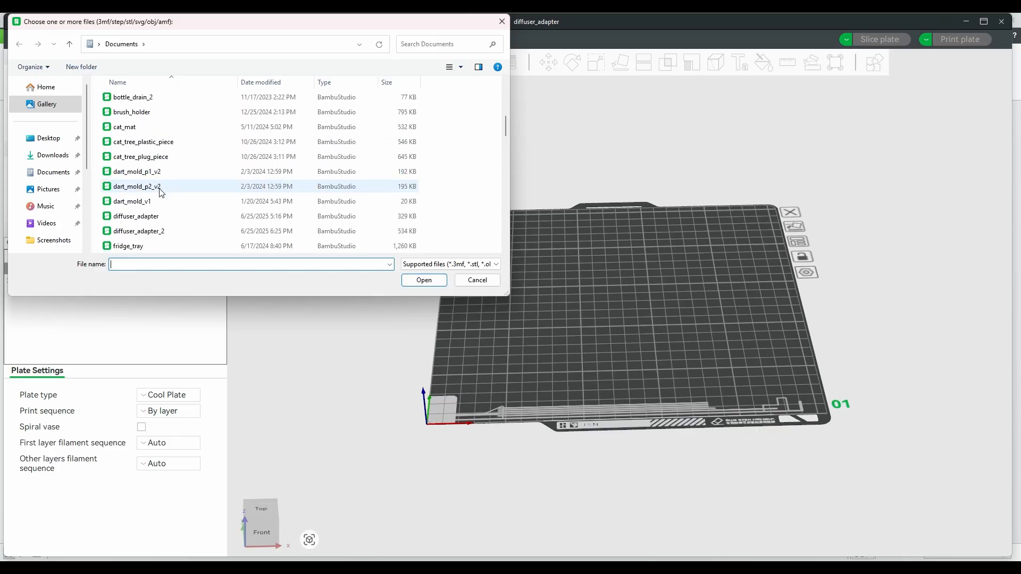
pyautogui.click(161, 228)
pyautogui.click(420, 274)
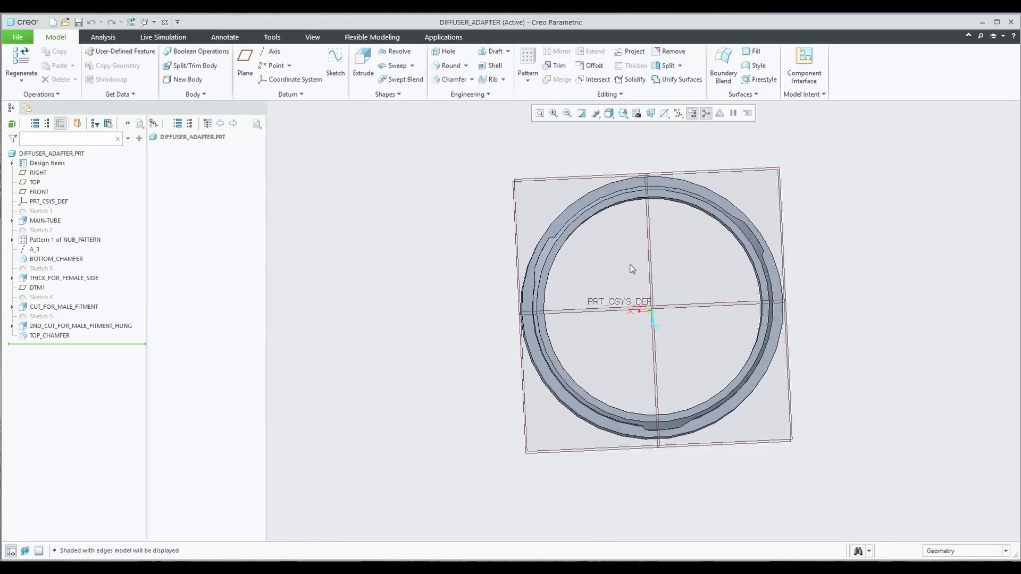
# Switch to the front view, select the main tube's surface and orbit to an angled view.
pyautogui.click(622, 112)
pyautogui.click(640, 165)
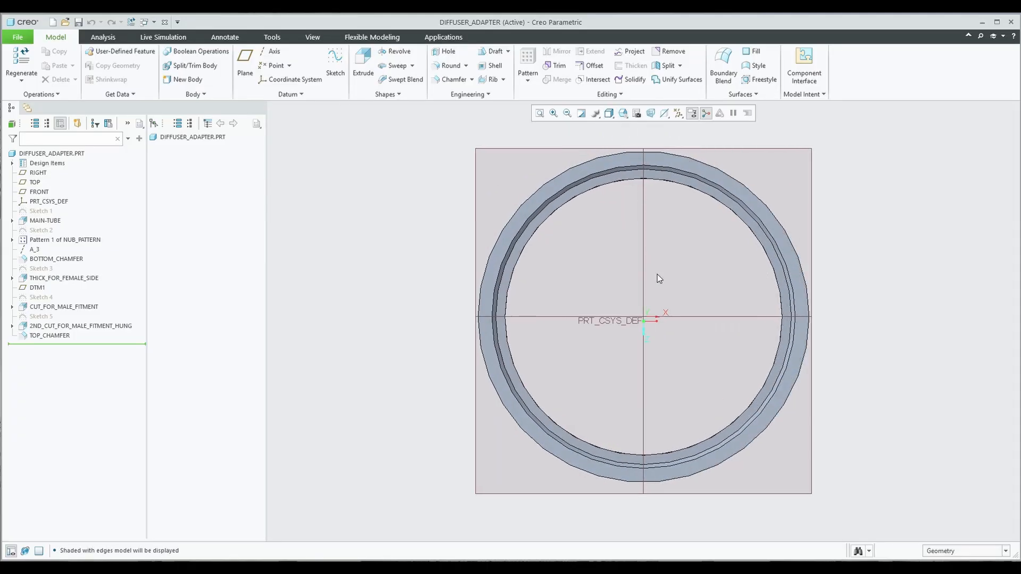
pyautogui.moveTo(739, 261)
pyautogui.mouseDown(button='middle')
pyautogui.moveTo(767, 281)
pyautogui.moveTo(736, 269)
pyautogui.mouseUp(button='middle')
pyautogui.scroll(-2, 553, 353)
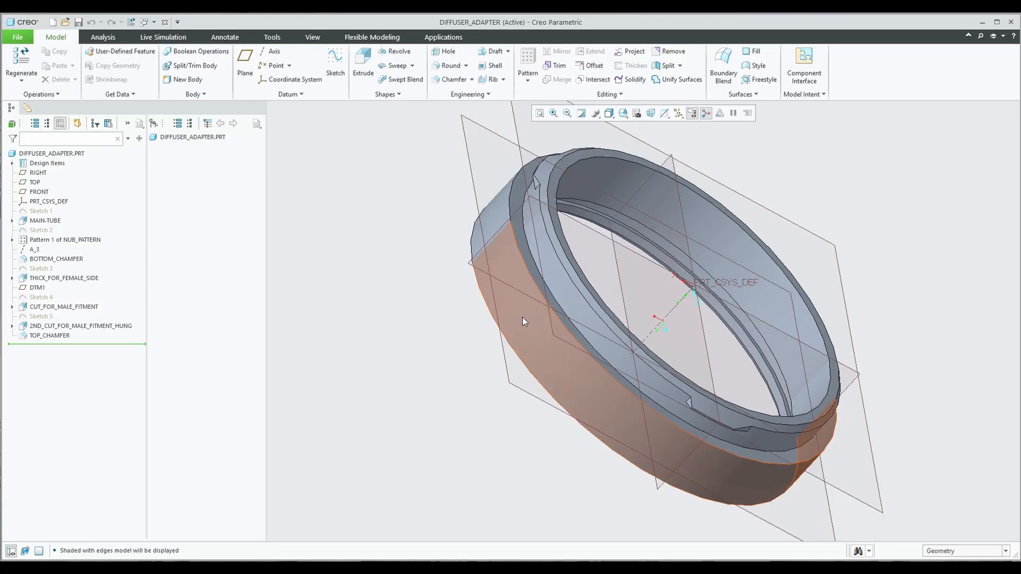
pyautogui.click(552, 270)
pyautogui.moveTo(672, 218); pyautogui.dragTo(655, 306, button='middle')
pyautogui.moveTo(725, 288); pyautogui.dragTo(691, 257, button='middle')
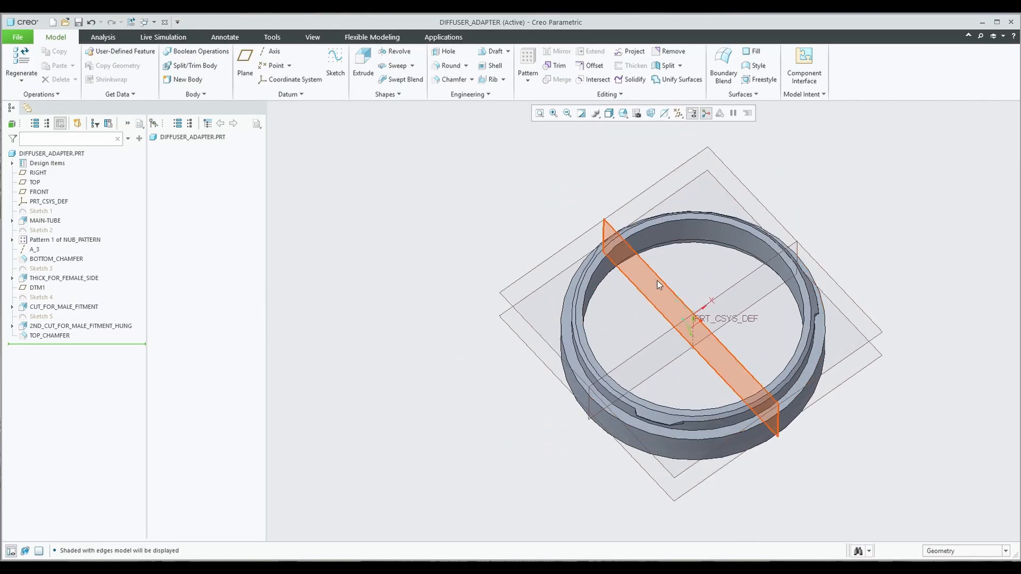
pyautogui.moveTo(725, 345)
pyautogui.mouseDown(button='middle')
pyautogui.moveTo(733, 282)
pyautogui.moveTo(863, 382)
pyautogui.moveTo(683, 356)
pyautogui.moveTo(716, 359)
pyautogui.mouseUp(button='middle')
# Try a sketch on the tube's outer surface, then abandon it and clear the selection.
pyautogui.click(725, 359)
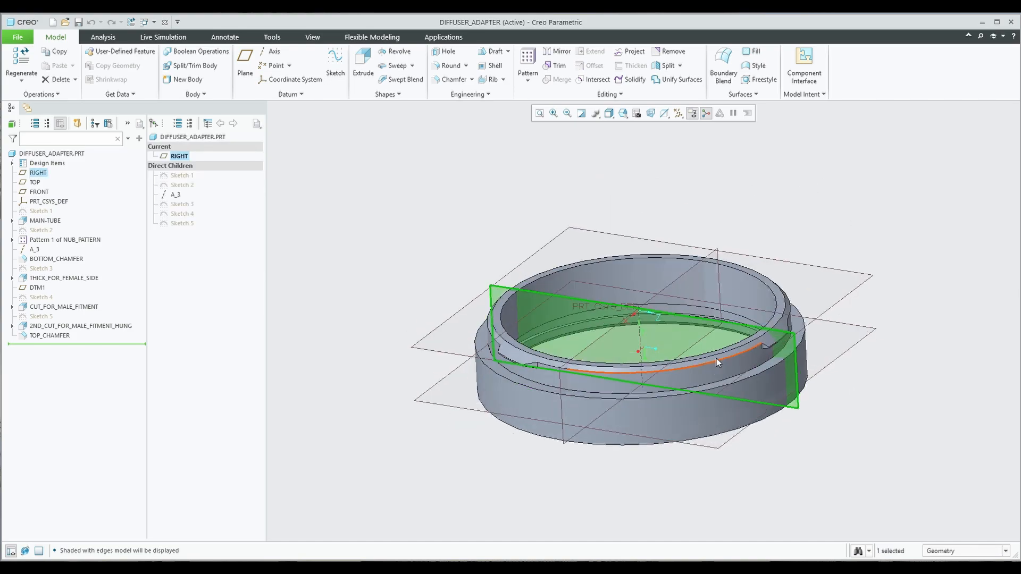
pyautogui.click(716, 358)
pyautogui.click(336, 63)
pyautogui.click(1000, 260)
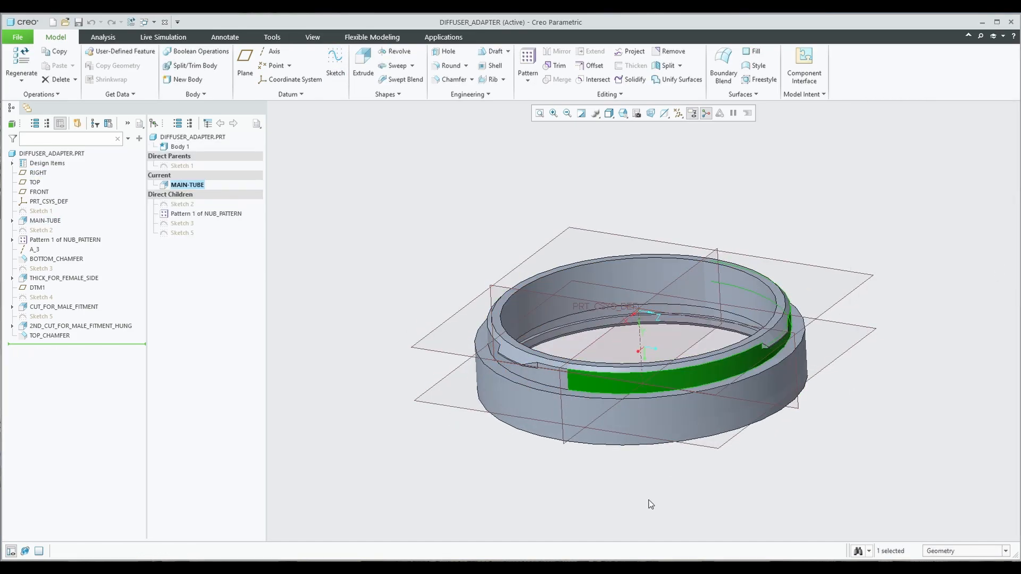
pyautogui.click(648, 502)
# Start Sketch 6 on the FRONT datum plane, viewing it straight-on, then tilt the view.
pyautogui.click(593, 342)
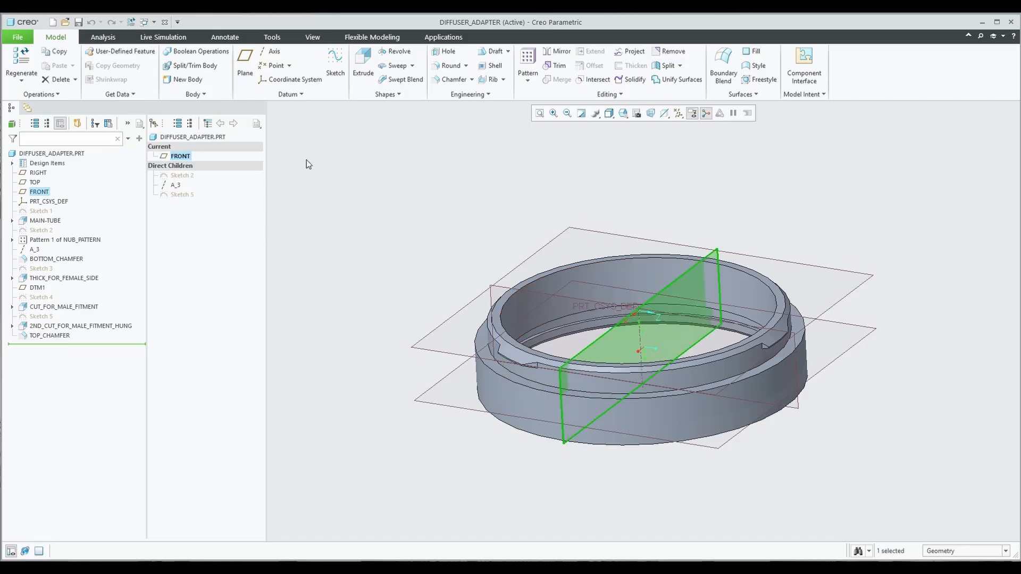
pyautogui.click(335, 62)
pyautogui.click(657, 115)
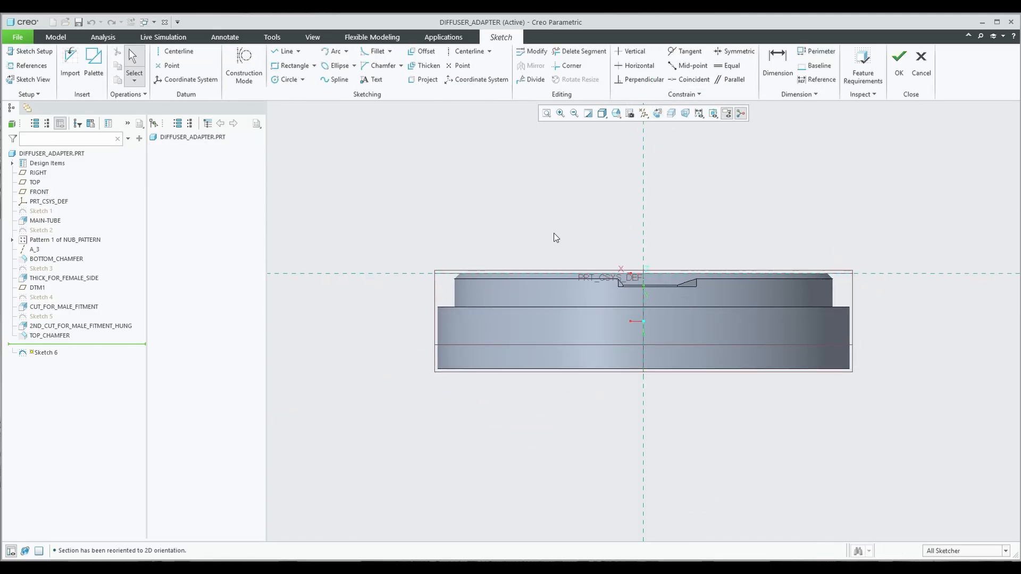
pyautogui.moveTo(555, 237)
pyautogui.mouseDown(button='middle')
pyautogui.moveTo(585, 267)
pyautogui.moveTo(608, 264)
pyautogui.moveTo(583, 233)
pyautogui.moveTo(569, 178)
pyautogui.mouseUp(button='middle')
# Discard the sketch, then try a datum plane from RIGHT and FRONT and cancel it.
pyautogui.click(920, 63)
pyautogui.click(545, 311)
pyautogui.click(380, 188)
pyautogui.click(245, 63)
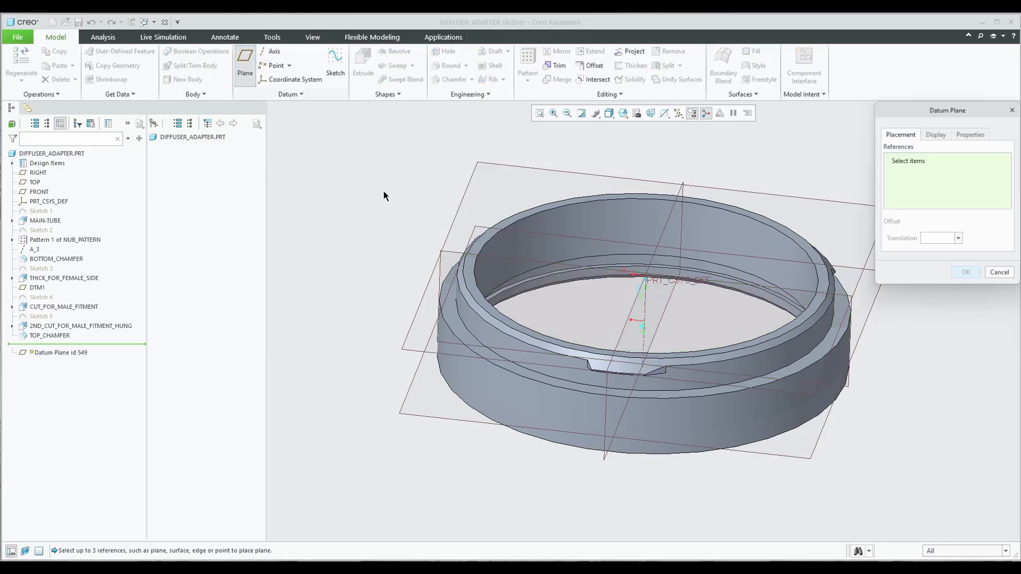
pyautogui.click(621, 334)
pyautogui.moveTo(532, 290); pyautogui.dragTo(608, 324, button='middle')
pyautogui.keyDown('ctrl'); pyautogui.click(576, 289); pyautogui.keyUp('ctrl')
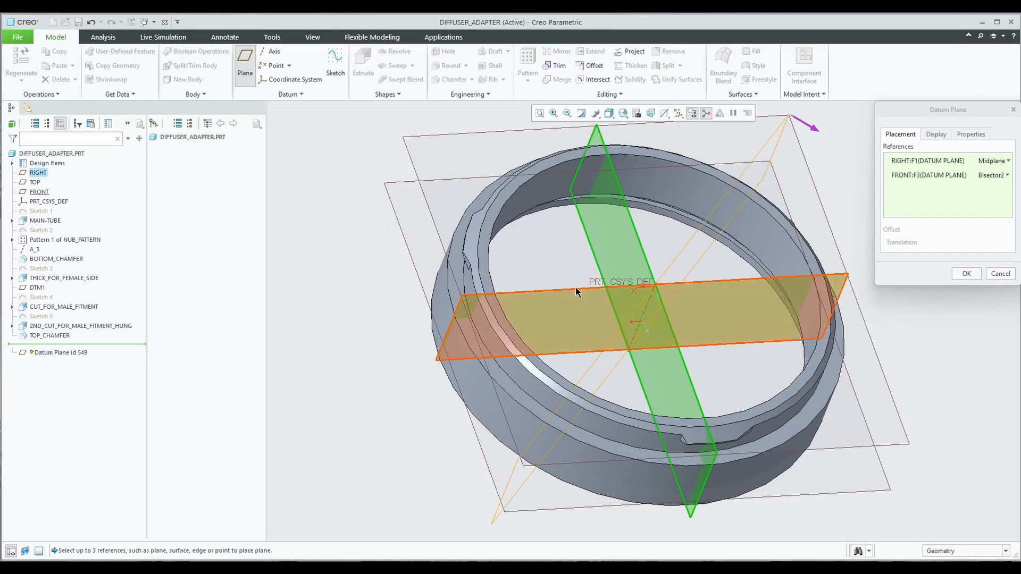
pyautogui.moveTo(577, 291); pyautogui.dragTo(701, 340, button='middle')
pyautogui.click(1000, 274)
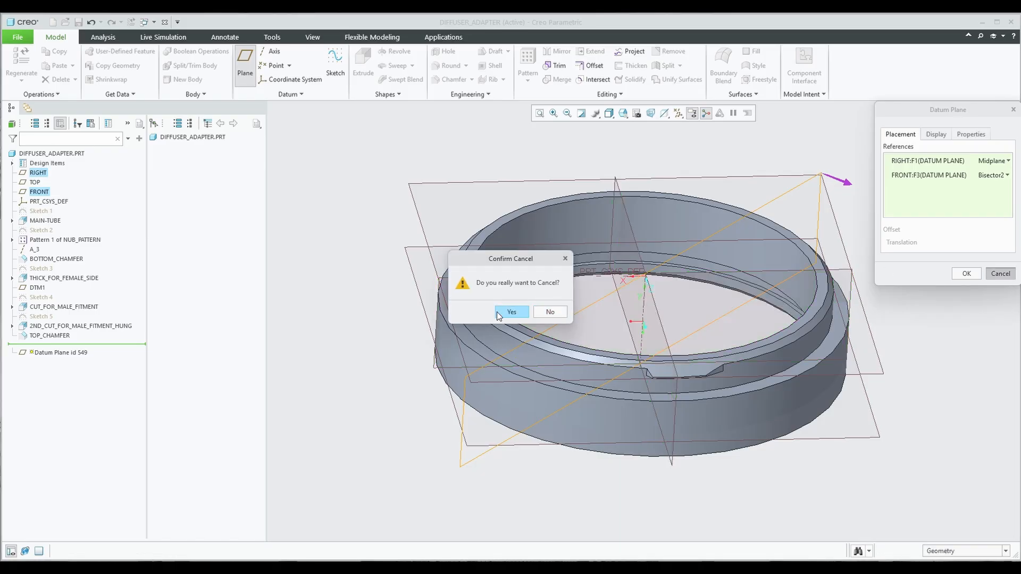
pyautogui.click(499, 314)
# Start a new datum plane, trying FRONT, TOP and DTM1 as references.
pyautogui.moveTo(615, 249); pyautogui.dragTo(669, 276, button='middle')
pyautogui.click(242, 63)
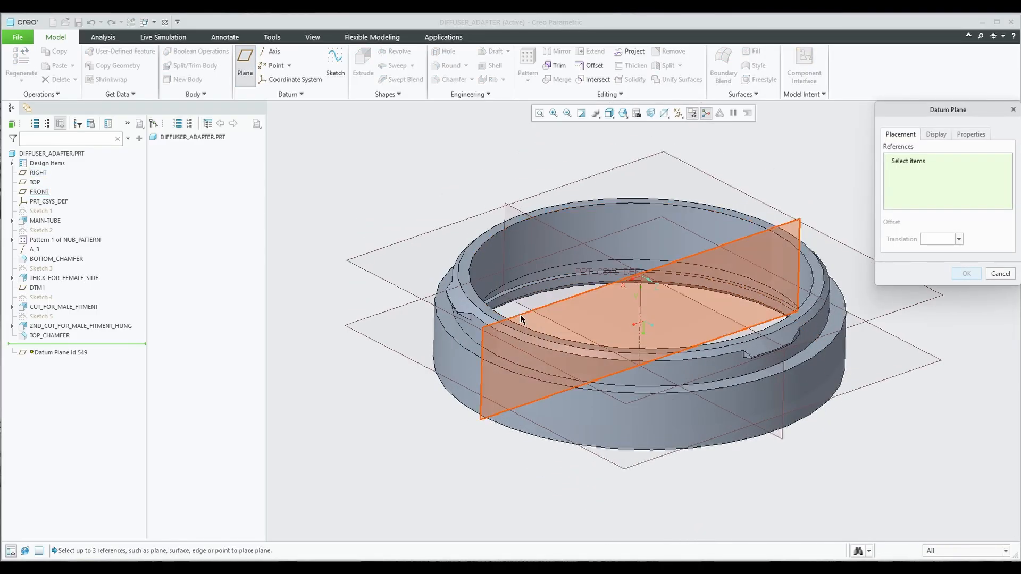
pyautogui.click(520, 314)
pyautogui.keyDown('ctrl'); pyautogui.click(396, 283); pyautogui.keyUp('ctrl')
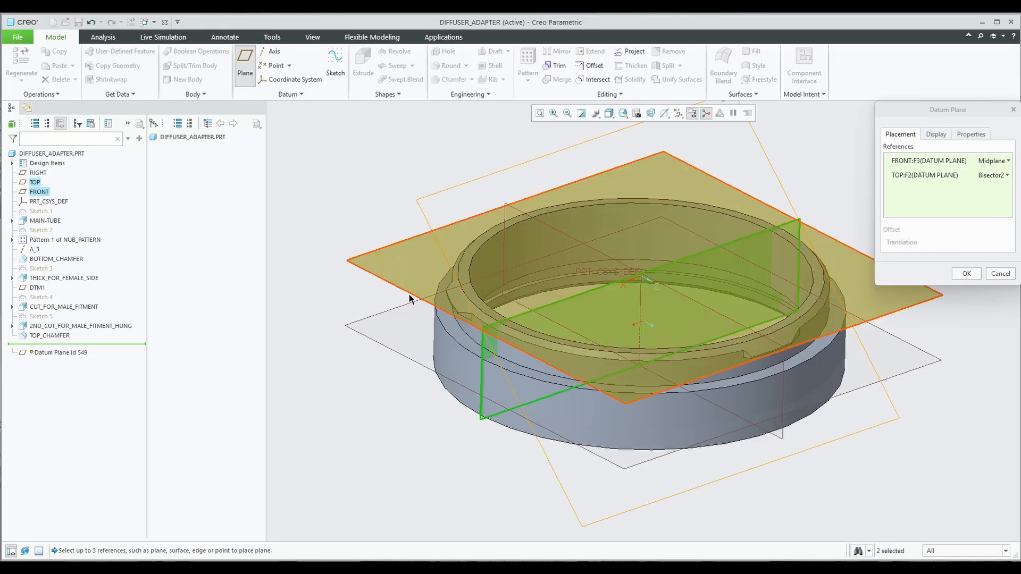
pyautogui.moveTo(409, 292); pyautogui.dragTo(671, 387, button='middle')
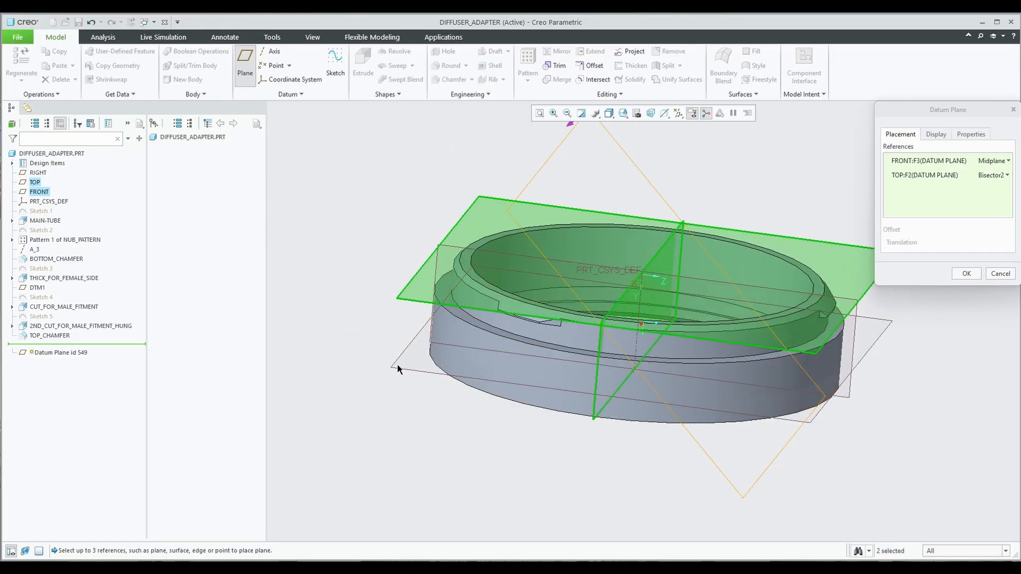
pyautogui.click(405, 344)
pyautogui.keyDown('ctrl'); pyautogui.click(663, 250); pyautogui.keyUp('ctrl')
pyautogui.moveTo(663, 253); pyautogui.dragTo(714, 275, button='middle')
pyautogui.click(1007, 175)
pyautogui.click(1007, 161)
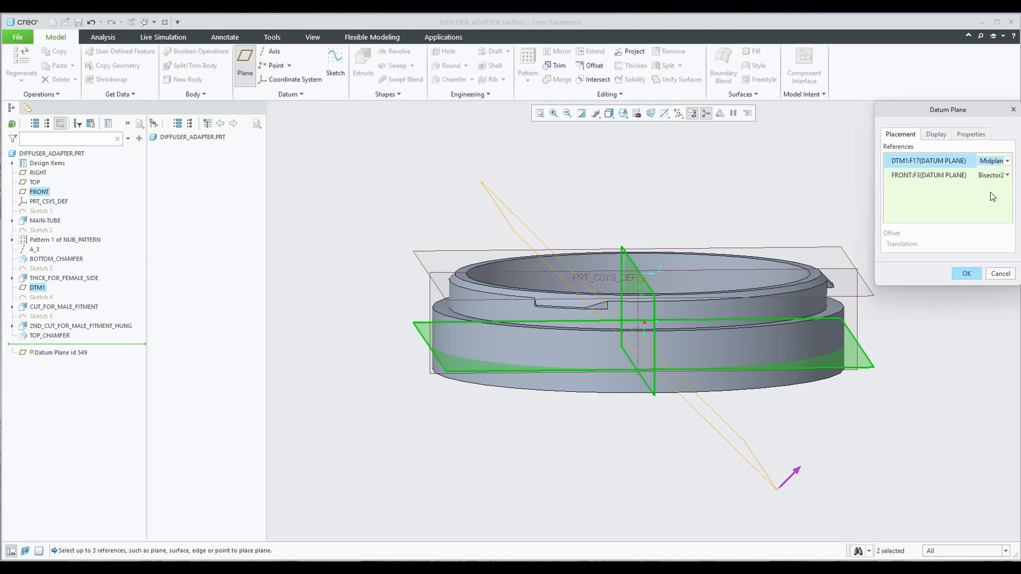
pyautogui.click(981, 209)
# Rework the datum plane references to the RIGHT plane with a 20 offset.
pyautogui.click(422, 265)
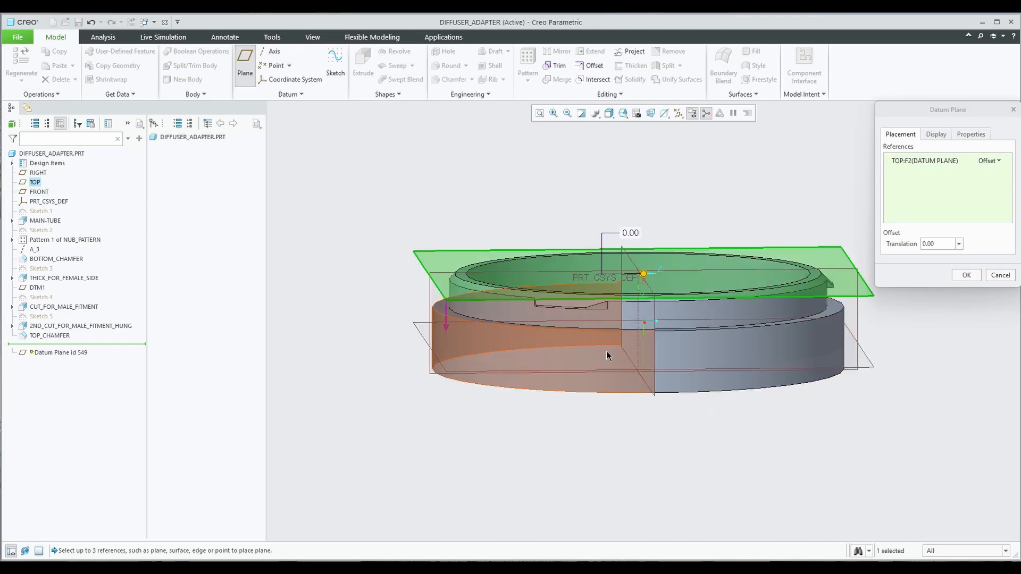
pyautogui.moveTo(608, 356); pyautogui.dragTo(601, 399, button='middle')
pyautogui.keyDown('ctrl'); pyautogui.click(520, 429); pyautogui.keyUp('ctrl')
pyautogui.moveTo(609, 447); pyautogui.dragTo(427, 278, button='middle')
pyautogui.keyDown('ctrl'); pyautogui.click(427, 278); pyautogui.keyUp('ctrl')
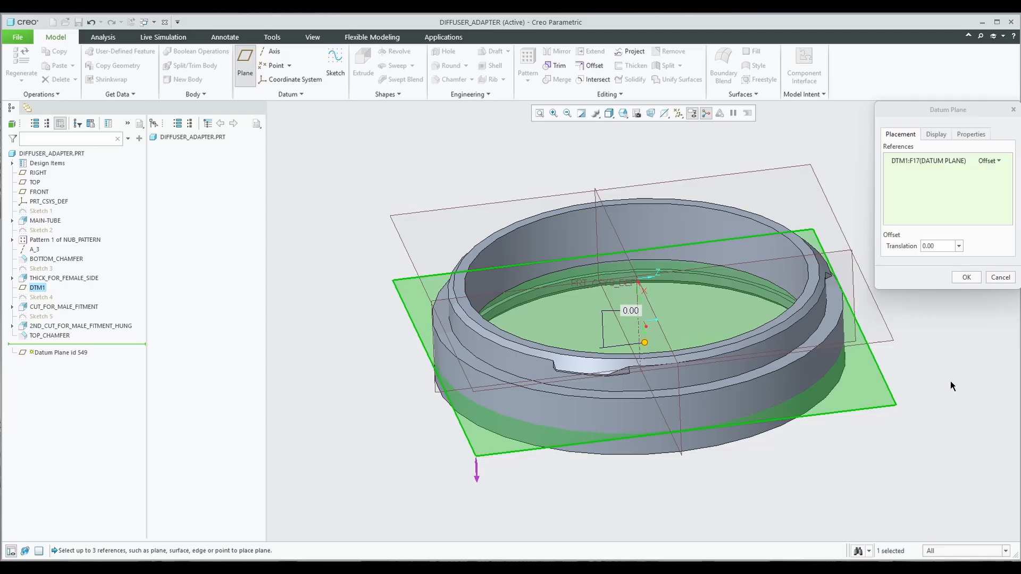
pyautogui.click(839, 255)
pyautogui.doubleClick(948, 246)
pyautogui.write('20')
pyautogui.press('Return')
pyautogui.moveTo(697, 332); pyautogui.dragTo(552, 334, button='middle')
# Create DTM2, then start another plane offset from it, trying offsets 18 and 19.
pyautogui.moveTo(640, 314); pyautogui.dragTo(664, 239, button='middle')
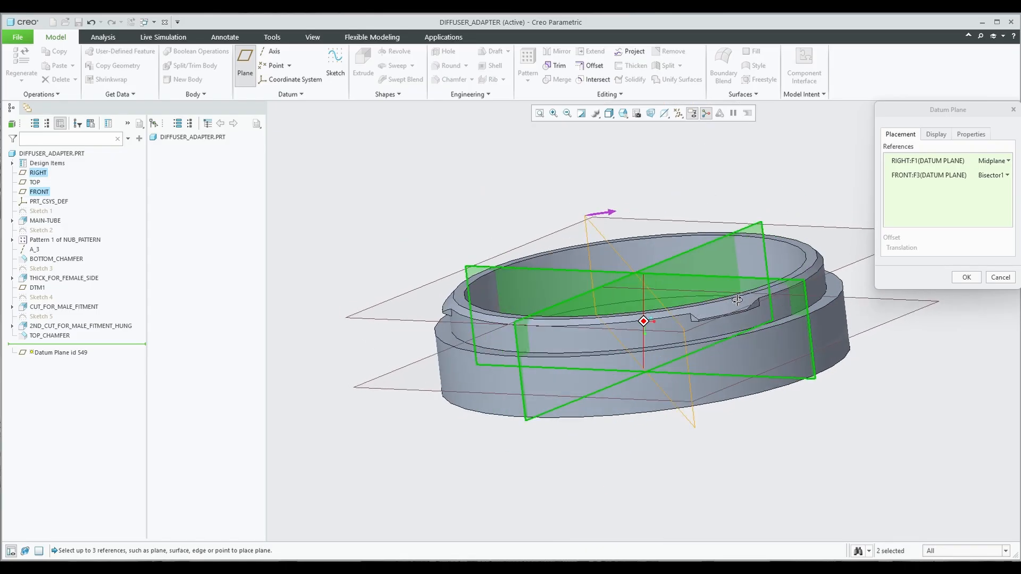
pyautogui.click(966, 277)
pyautogui.click(244, 62)
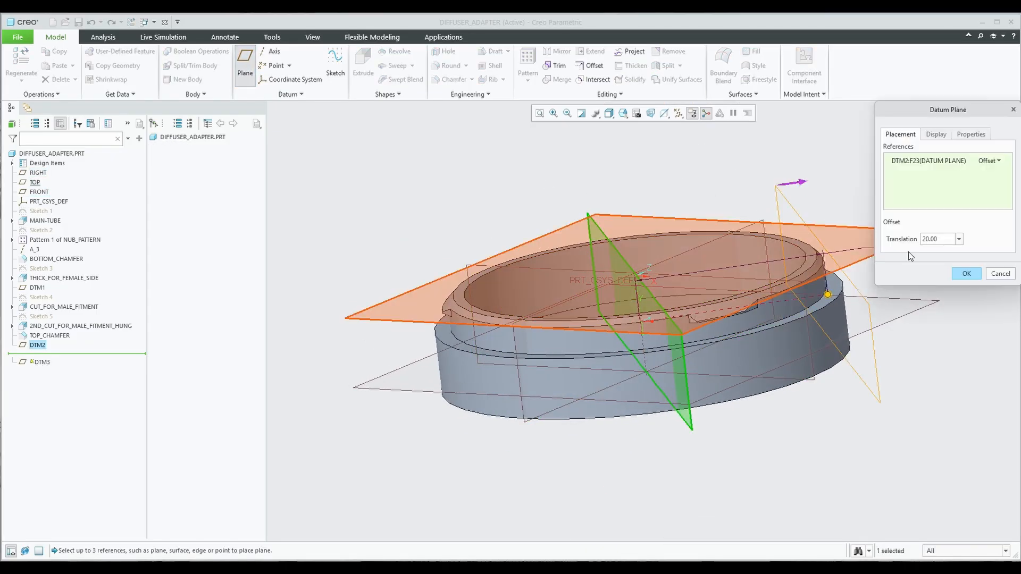
pyautogui.moveTo(942, 372); pyautogui.dragTo(909, 425, button='middle')
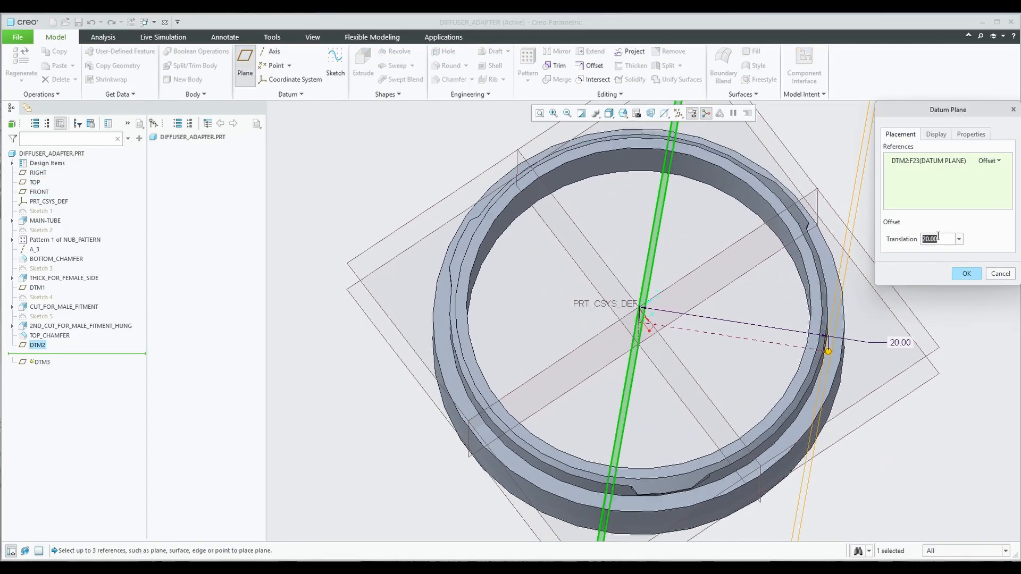
pyautogui.write('18')
pyautogui.press('Return')
pyautogui.write('19')
pyautogui.press('Return')
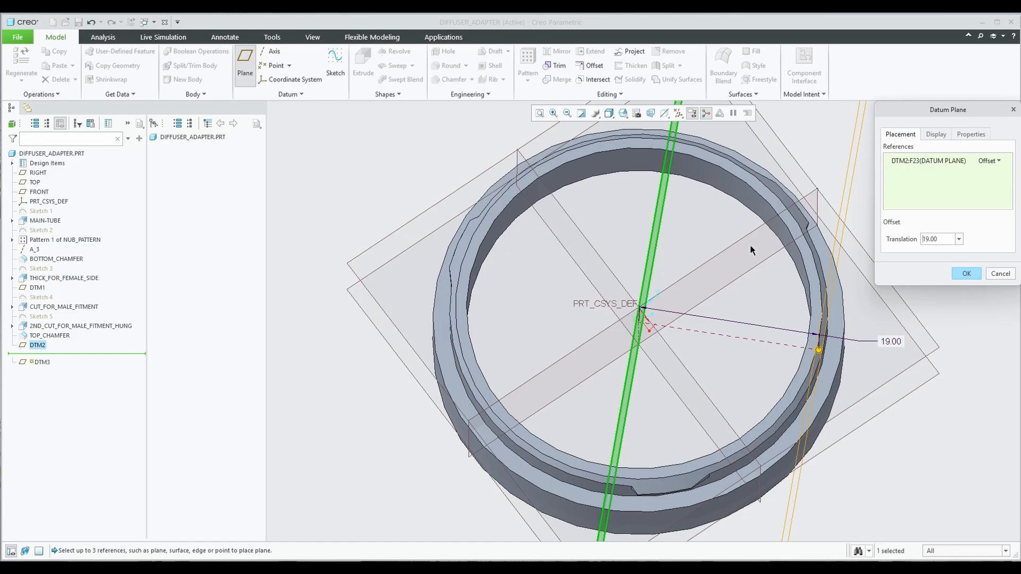
# Switch to the FRONT view orientation and try a 19.5 offset.
pyautogui.click(623, 113)
pyautogui.click(641, 164)
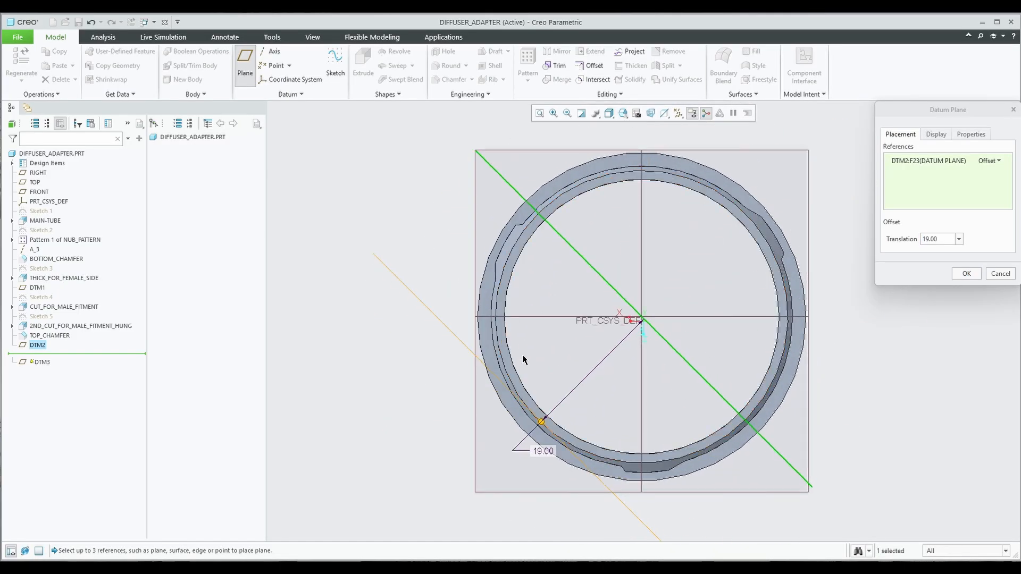
pyautogui.scroll(5, 526, 361)
pyautogui.doubleClick(942, 242)
pyautogui.write('19.5')
pyautogui.press('Return')
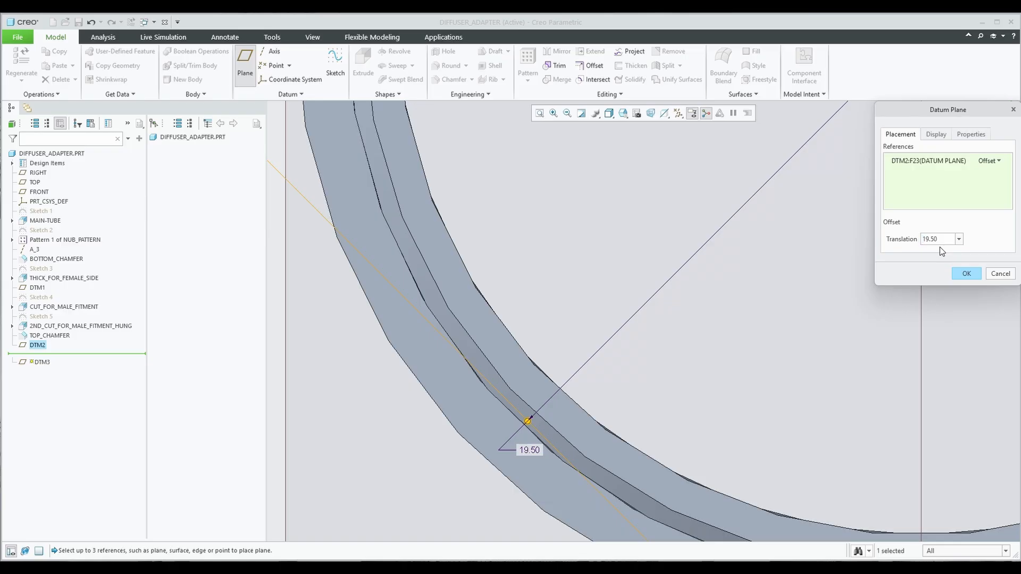
# Settle the offset from DTM2 at 19.75 and create datum plane DTM3.
pyautogui.write('20')
pyautogui.press('Return')
pyautogui.write('2')
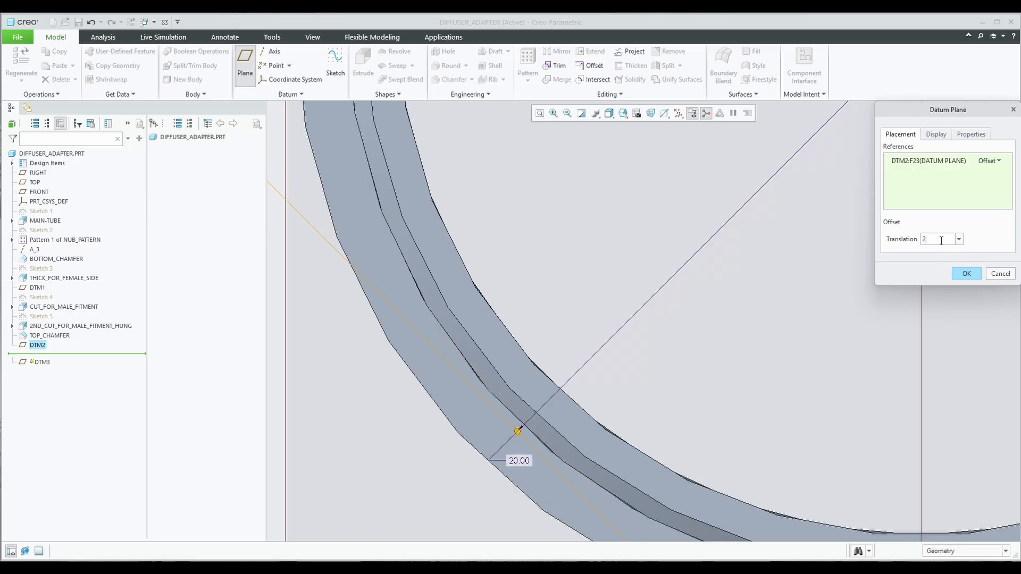
pyautogui.write('9.7')
pyautogui.press('Return')
pyautogui.write('19.75')
pyautogui.press('Return')
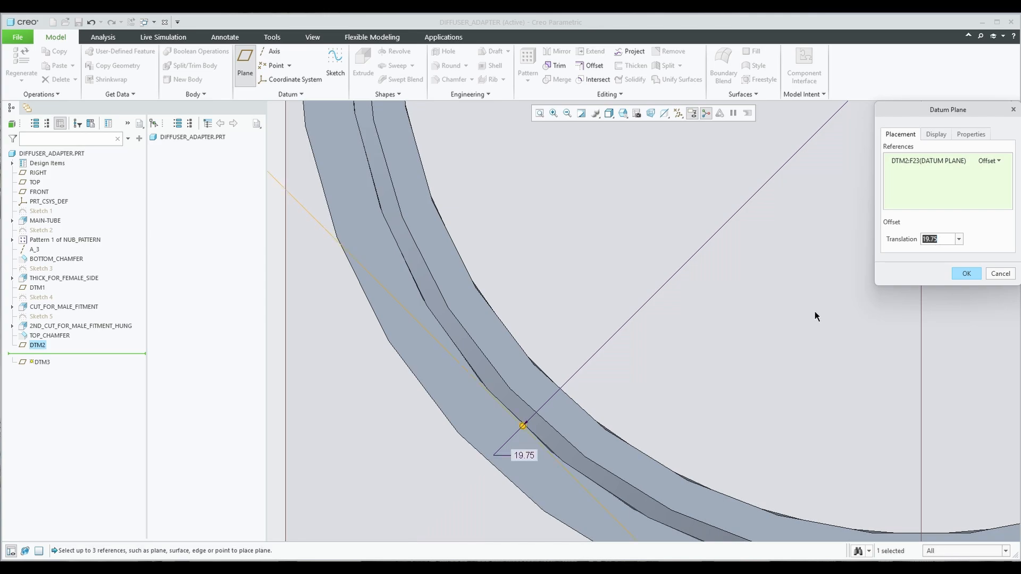
pyautogui.moveTo(574, 367); pyautogui.dragTo(599, 340, button='middle')
pyautogui.click(965, 273)
# Start a sketch on DTM3 and draw a center rectangle on the part's centreline at the ring's top edge.
pyautogui.moveTo(569, 415); pyautogui.dragTo(581, 324, button='middle')
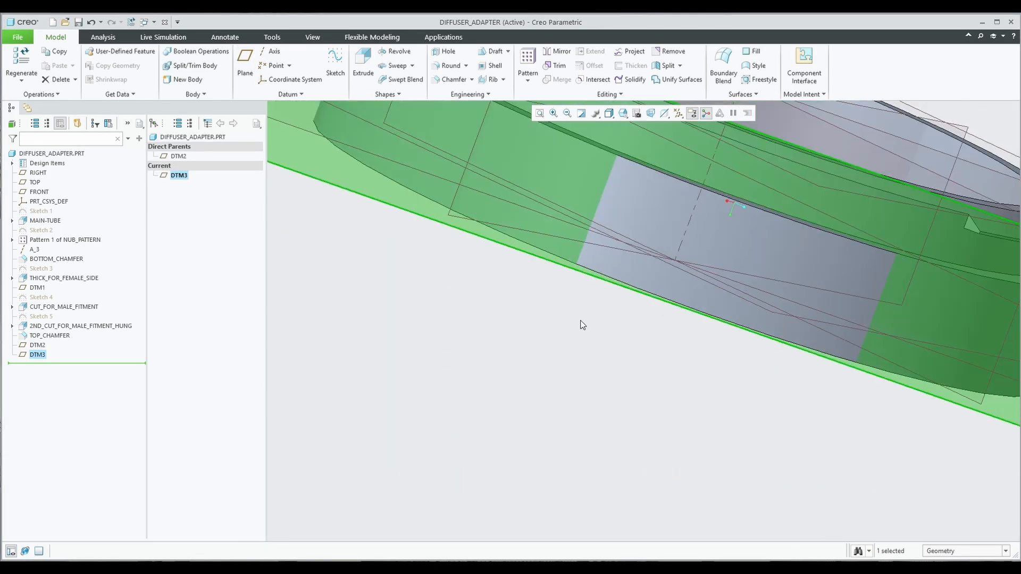
pyautogui.scroll(5, 581, 324)
pyautogui.click(334, 63)
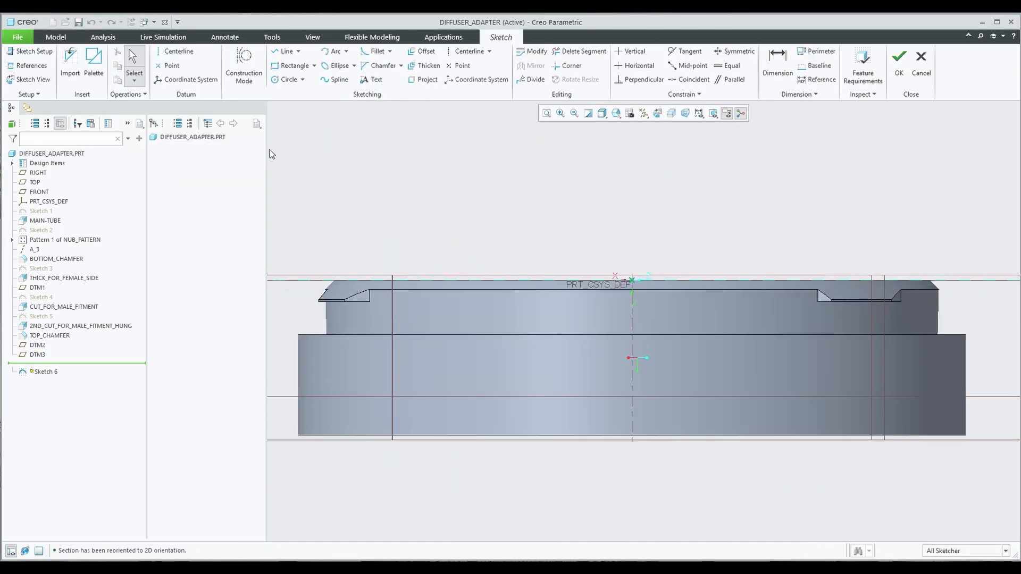
pyautogui.click(280, 65)
pyautogui.click(632, 334)
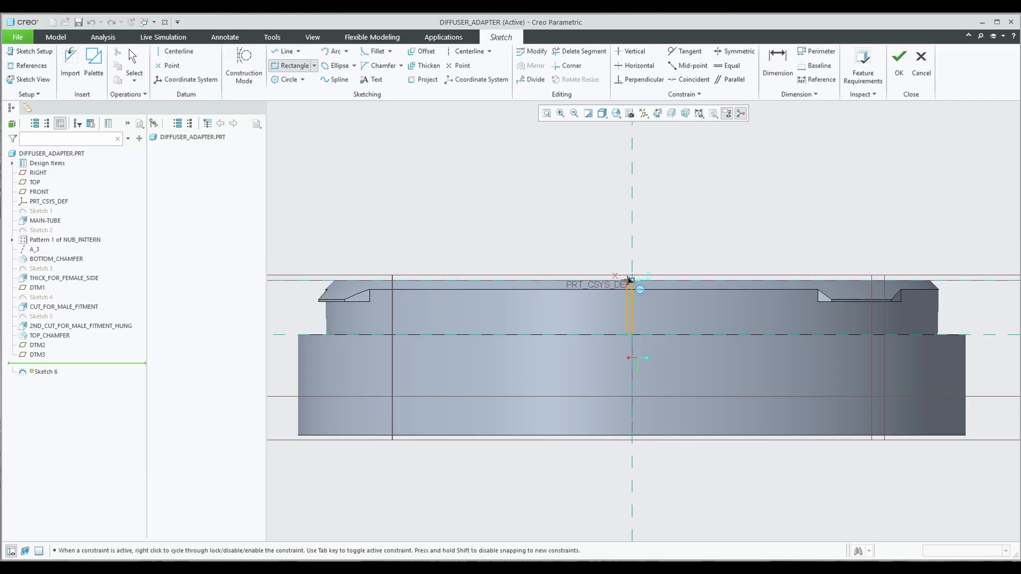
pyautogui.press('Escape')
pyautogui.click(314, 66)
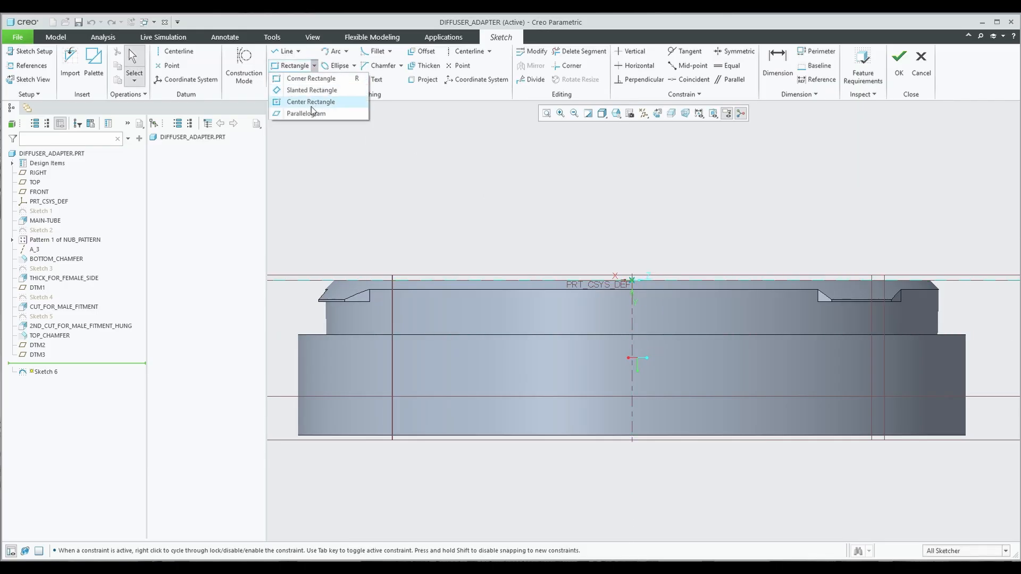
pyautogui.click(312, 103)
pyautogui.click(633, 335)
pyautogui.click(652, 282)
pyautogui.middleClick(663, 318)
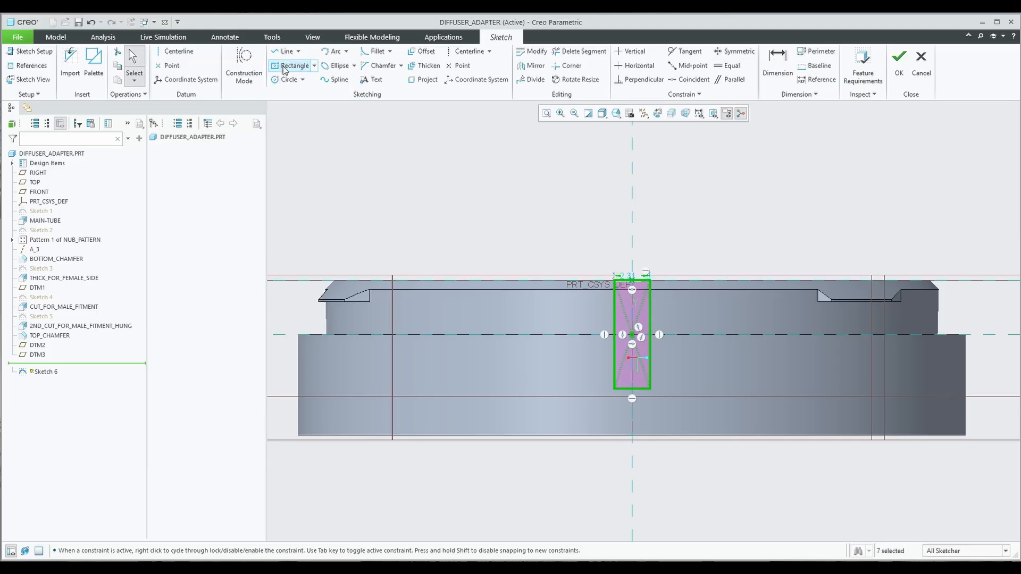
pyautogui.press('l')
pyautogui.middleClick(654, 356)
pyautogui.middleClick(654, 356)
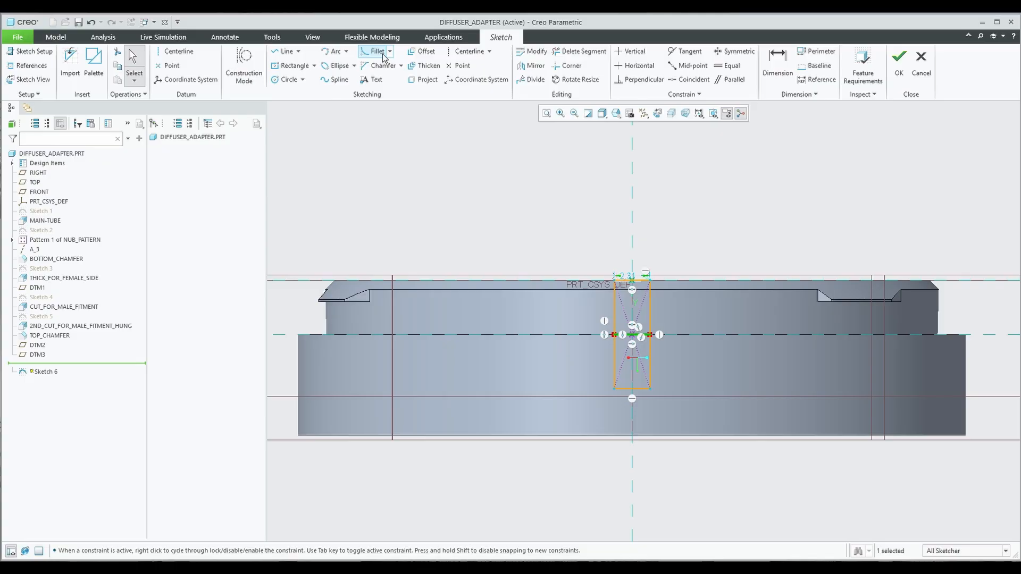
# Trim away the rectangle's lower segment, set its width to 2.00, and accept the sketch.
pyautogui.click(578, 53)
pyautogui.moveTo(694, 357)
pyautogui.mouseDown()
pyautogui.moveTo(629, 384)
pyautogui.moveTo(634, 396)
pyautogui.mouseUp()
pyautogui.scroll(4, 636, 353)
pyautogui.scroll(-6, 635, 354)
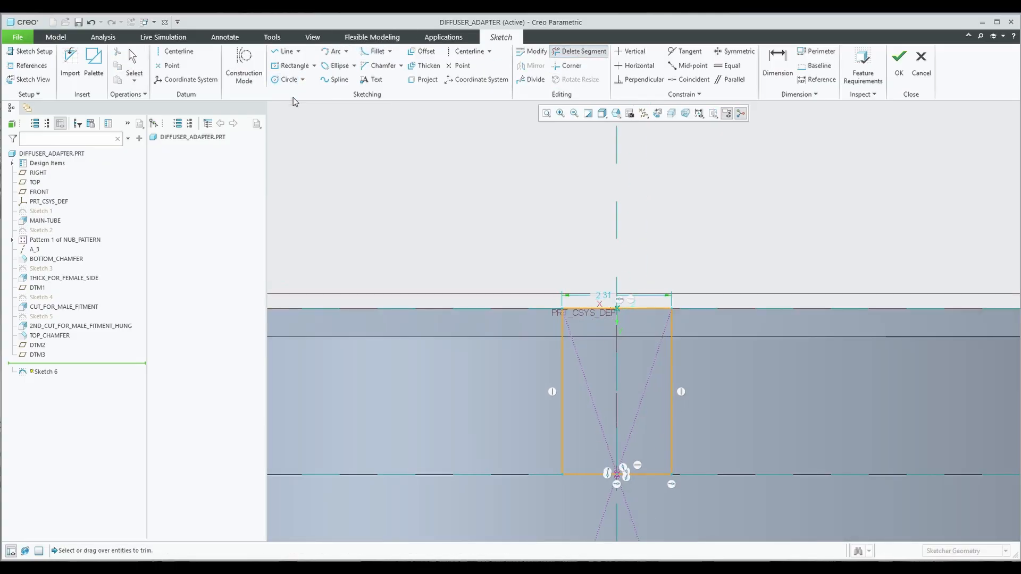
pyautogui.middleClick(605, 295)
pyautogui.doubleClick(605, 295)
pyautogui.press('Return')
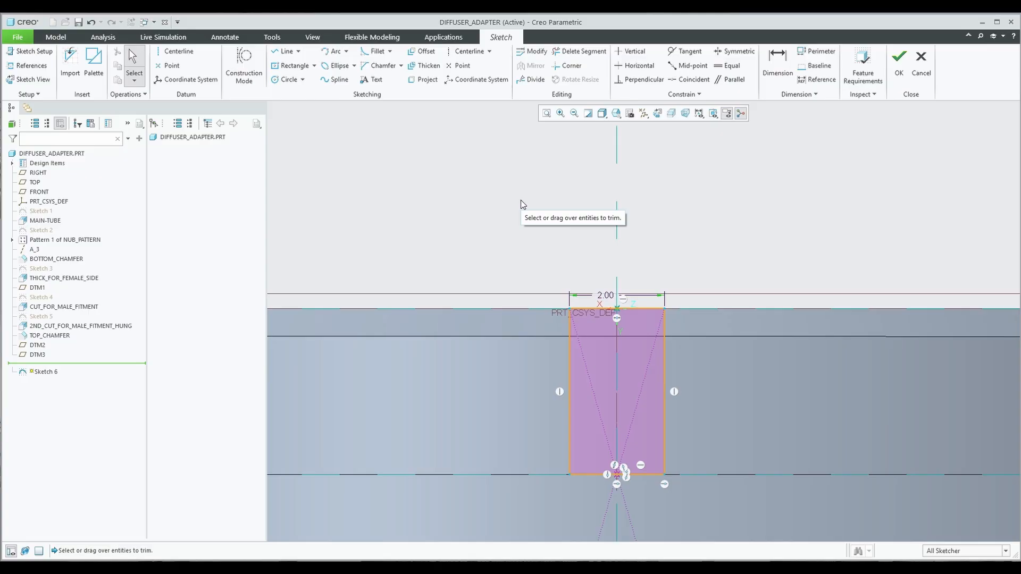
pyautogui.click(898, 63)
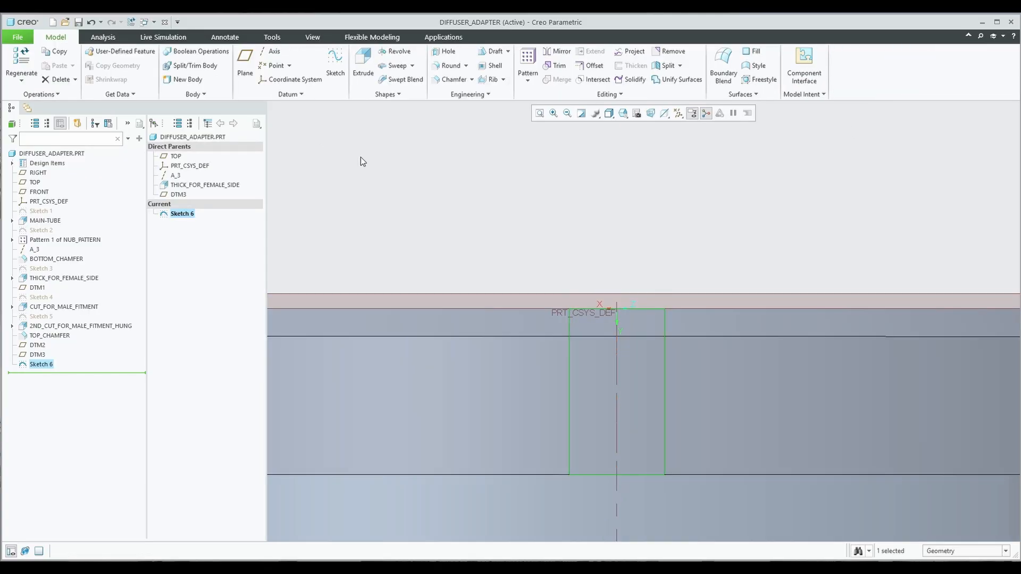
pyautogui.click(364, 65)
# Extrude Sketch 6 as a 2.75-deep remove-material cut notching the ring's upper lip.
pyautogui.moveTo(550, 252); pyautogui.dragTo(579, 285, button='middle')
pyautogui.click(223, 62)
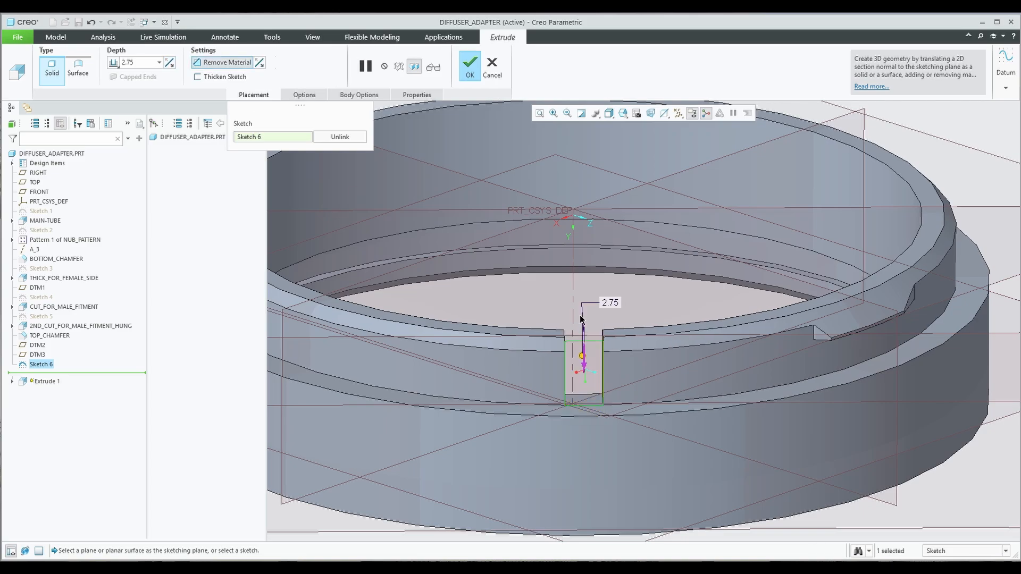
pyautogui.click(468, 67)
pyautogui.scroll(-2, 573, 339)
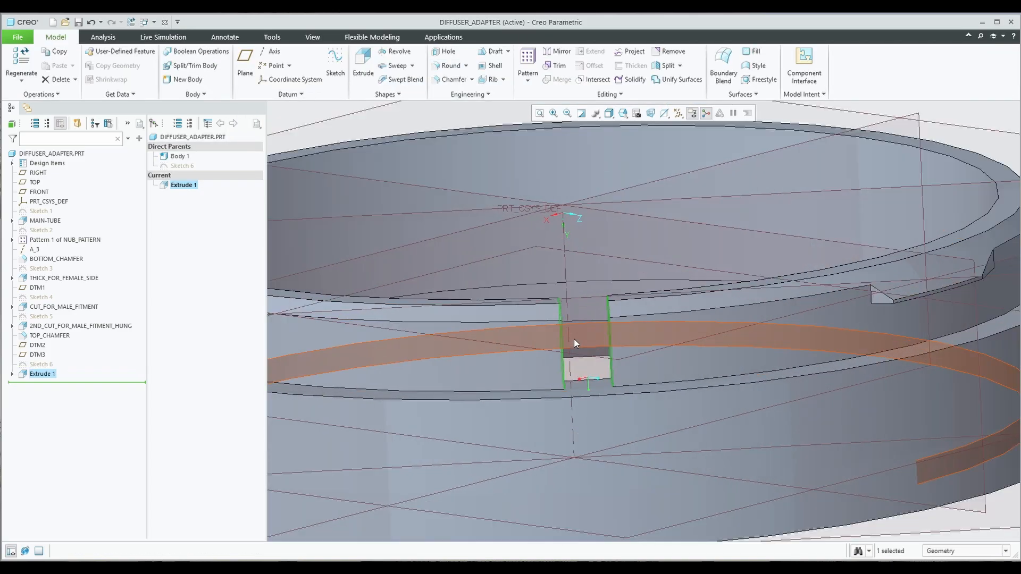
# Try rounding the slot's two edges, then discard the round.
pyautogui.click(453, 66)
pyautogui.moveTo(563, 235); pyautogui.dragTo(452, 364, button='middle')
pyautogui.click(452, 369)
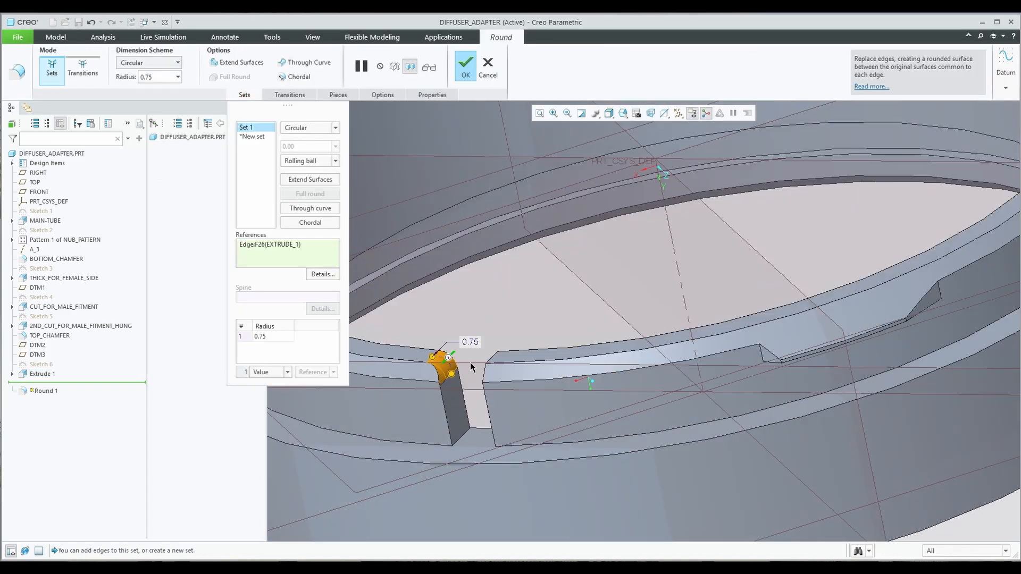
pyautogui.scroll(2, 452, 368)
pyautogui.click(623, 375)
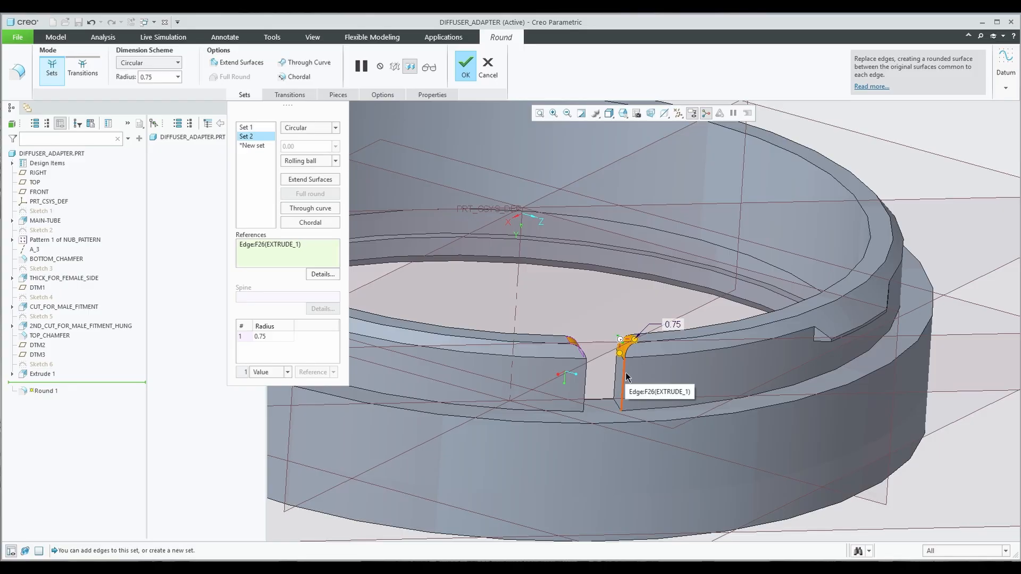
pyautogui.press('Escape')
pyautogui.press('Return')
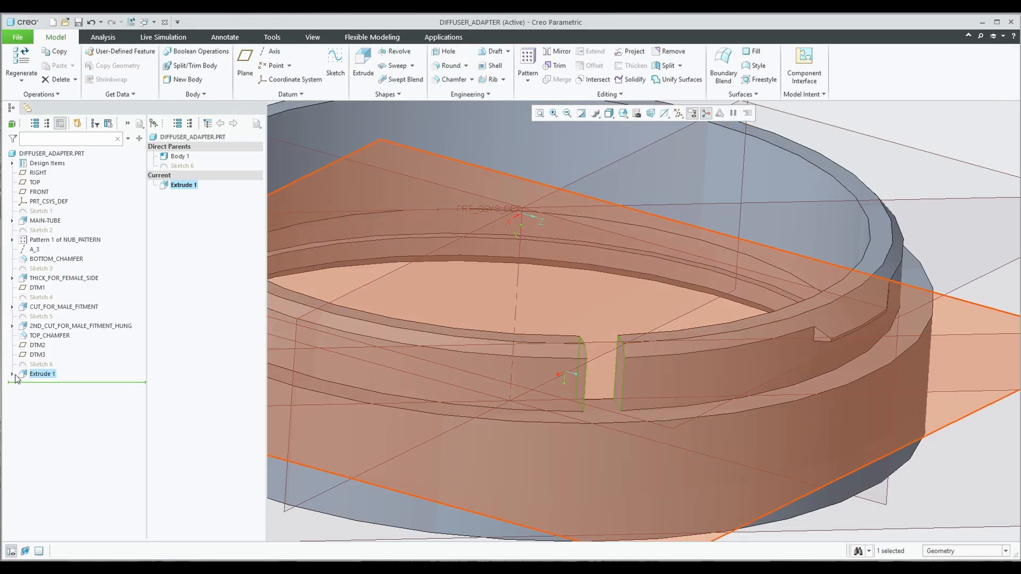
# Reopen Extrude 1's slot sketch for editing.
pyautogui.click(12, 374)
pyautogui.click(49, 384)
pyautogui.click(46, 335)
pyautogui.moveTo(652, 373); pyautogui.dragTo(634, 148, button='middle')
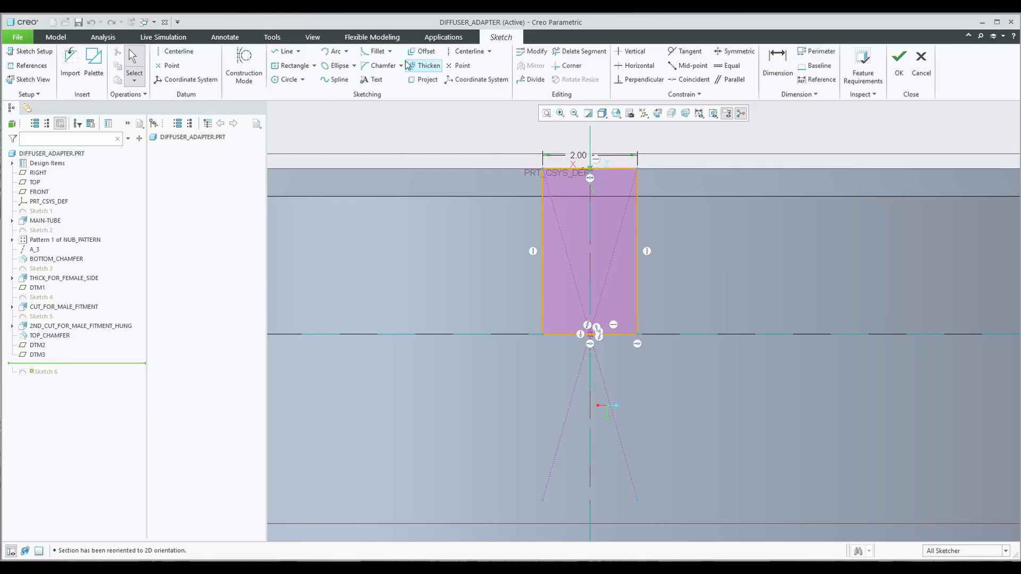
# Fillet the slot's bottom-left and bottom-right corners with a 0.20 radius.
pyautogui.click(376, 52)
pyautogui.click(551, 333)
pyautogui.click(621, 333)
pyautogui.click(637, 321)
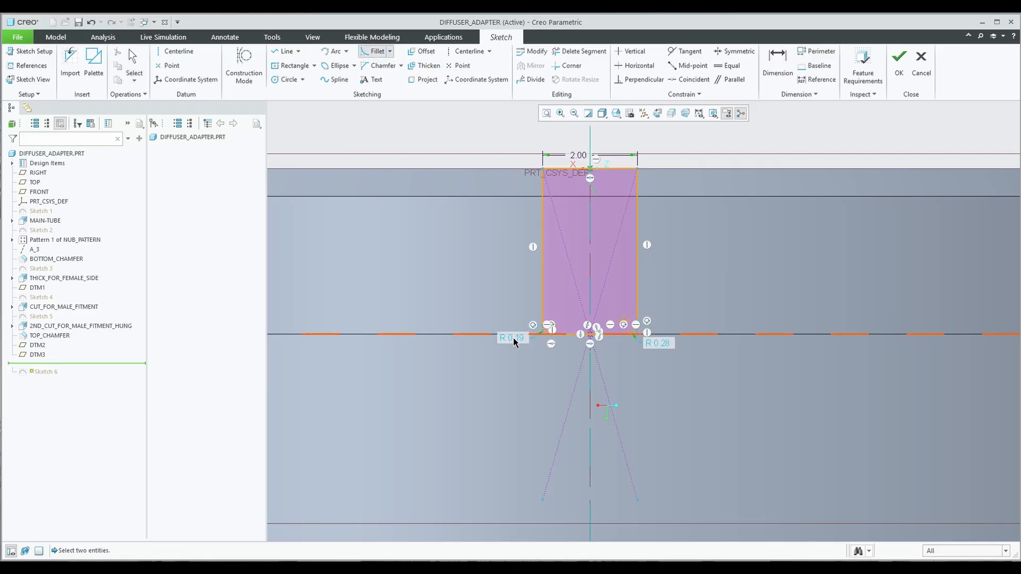
pyautogui.middleClick(522, 341)
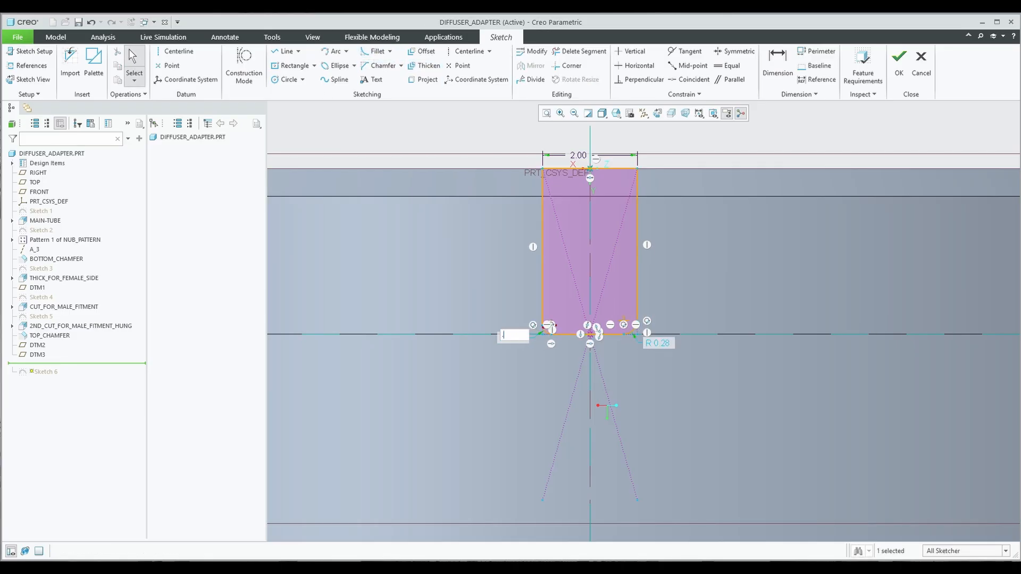
pyautogui.write('.2')
pyautogui.press('Return')
# Change both bottom fillet radii to 0.40.
pyautogui.doubleClick(520, 341)
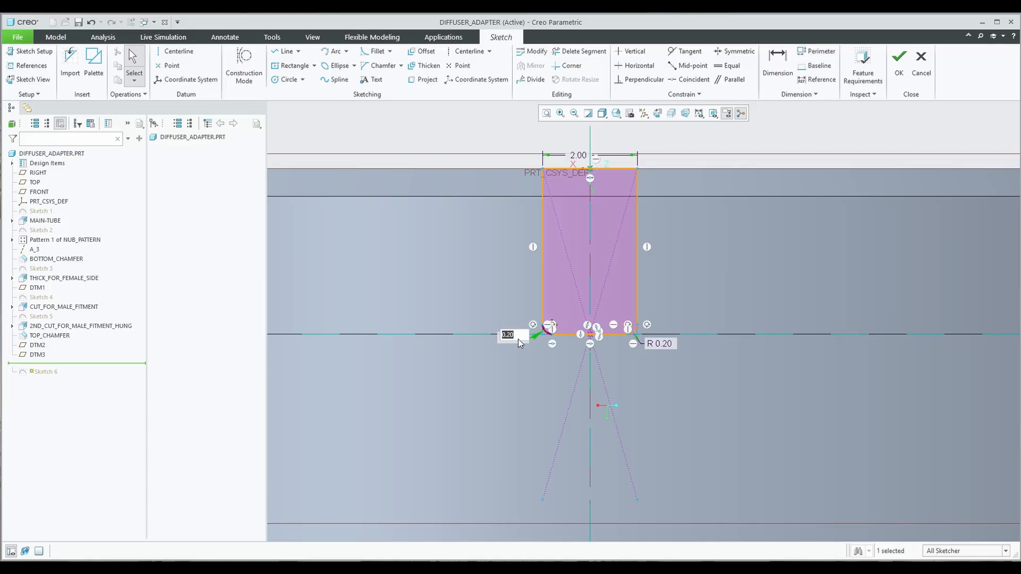
pyautogui.write('.4')
pyautogui.press('Return')
pyautogui.click(660, 347)
pyautogui.doubleClick(660, 346)
pyautogui.write('.4')
pyautogui.press('Return')
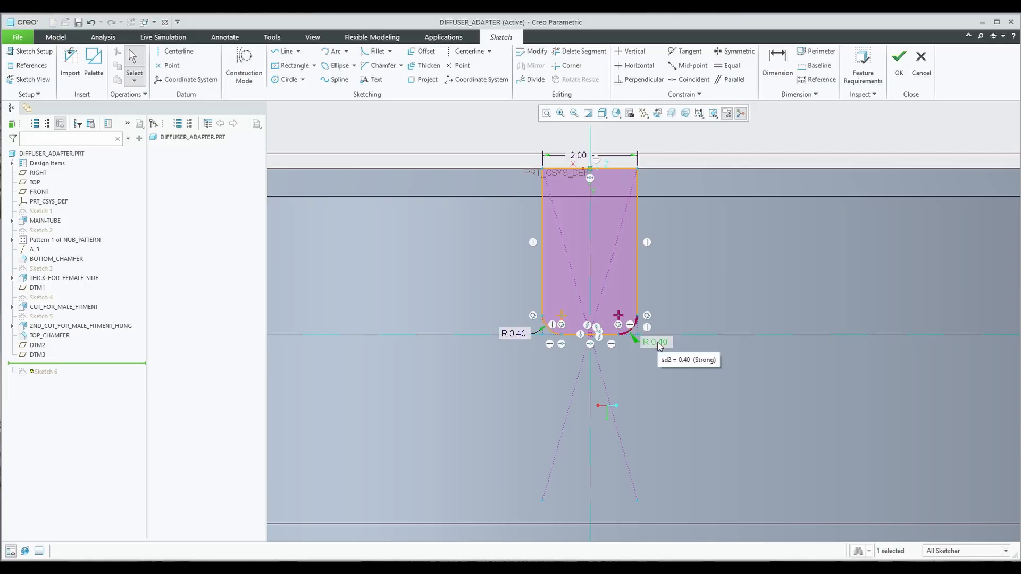
# Set both fillet radii to 0.80 and accept the sketch, rounding the slot bottom.
pyautogui.doubleClick(658, 343)
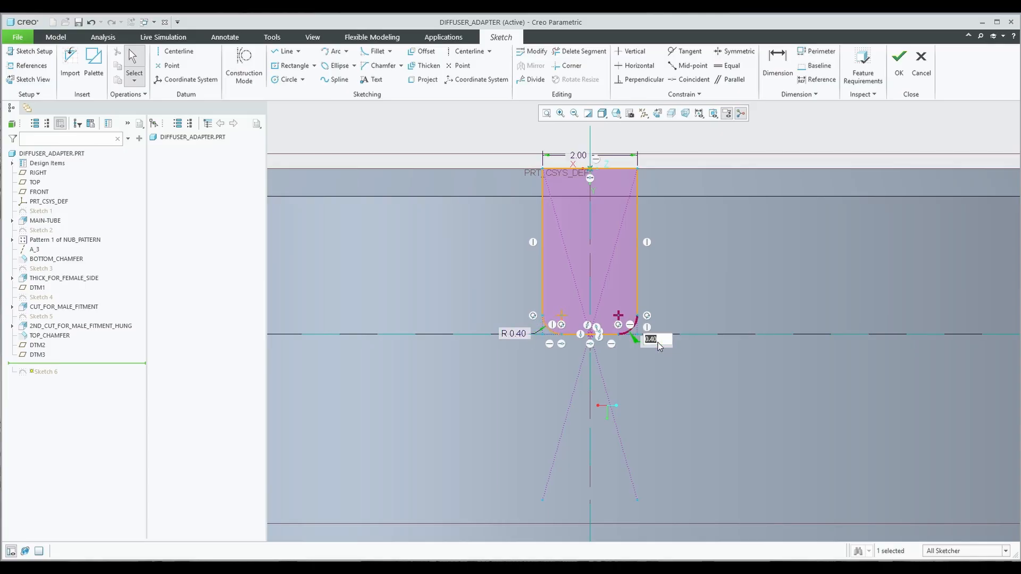
pyautogui.write('.8')
pyautogui.press('Return')
pyautogui.doubleClick(517, 334)
pyautogui.write('.8')
pyautogui.press('Return')
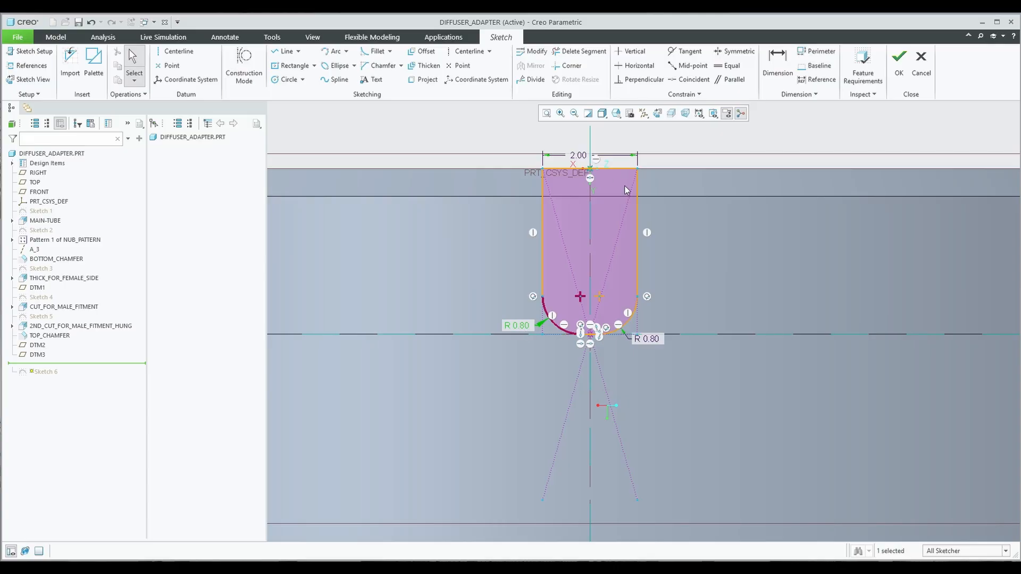
pyautogui.click(899, 59)
pyautogui.moveTo(695, 187)
pyautogui.mouseDown(button='middle')
pyautogui.moveTo(521, 223)
pyautogui.moveTo(530, 222)
pyautogui.mouseUp(button='middle')
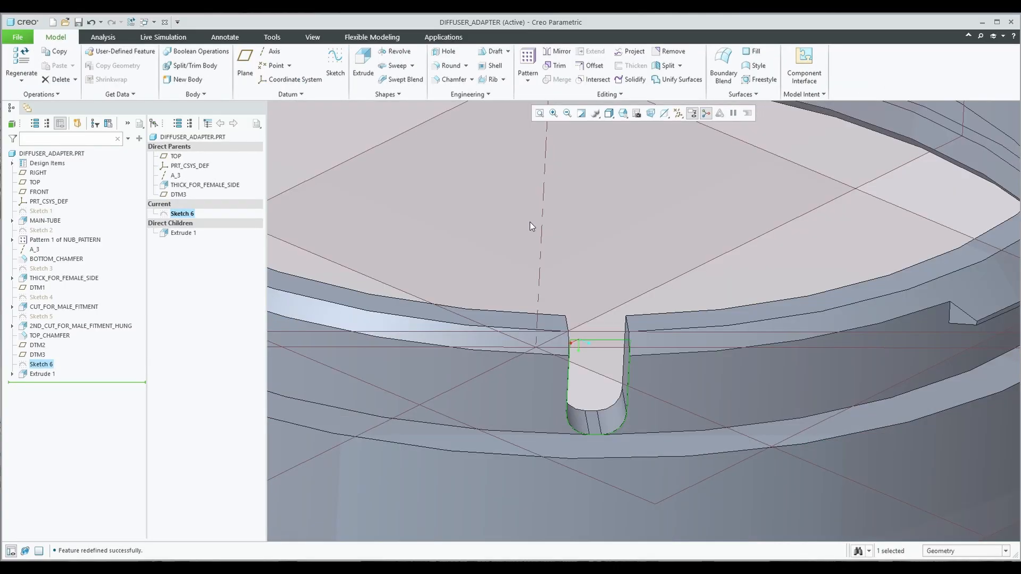
# Pattern Extrude 1 as an Axis pattern around the ring's centre axis.
pyautogui.click(47, 374)
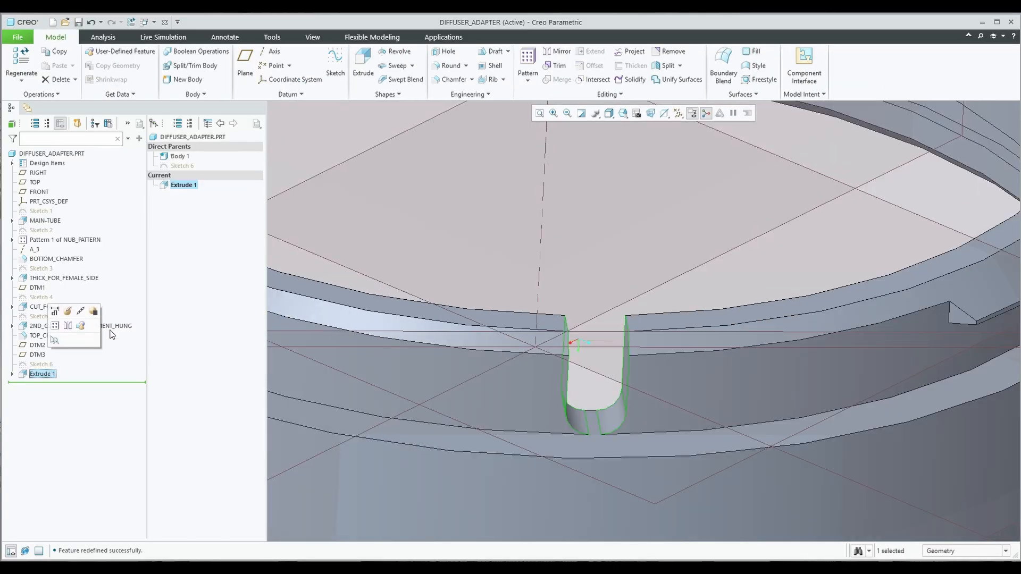
pyautogui.click(527, 62)
pyautogui.scroll(-8, 557, 300)
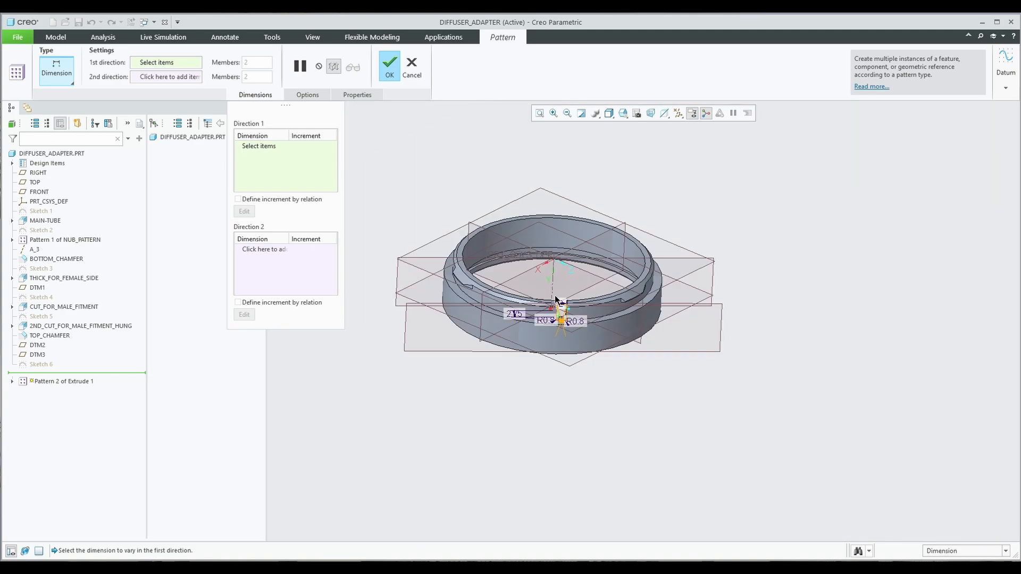
pyautogui.click(68, 80)
pyautogui.click(64, 118)
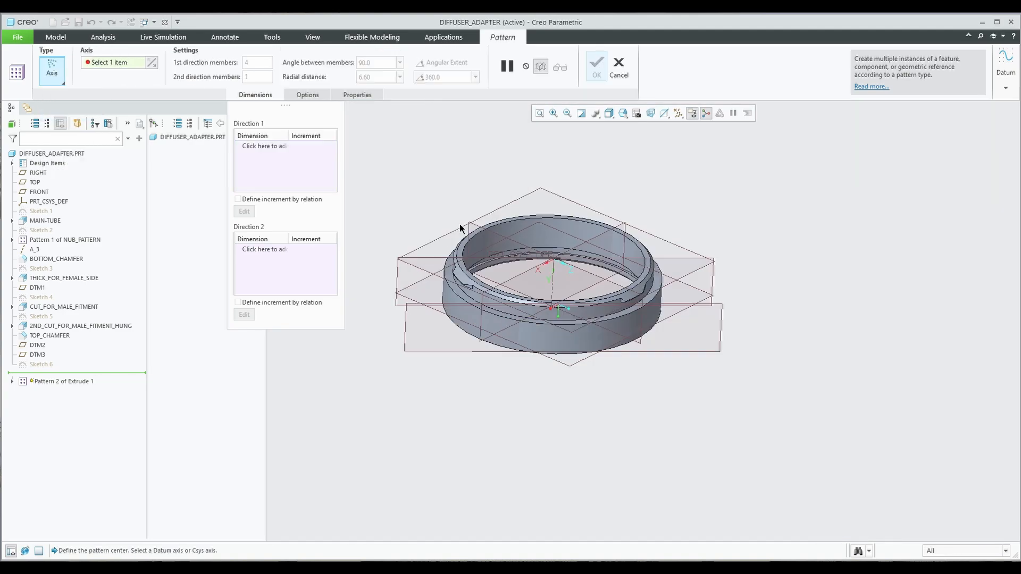
pyautogui.scroll(3, 539, 292)
pyautogui.click(566, 271)
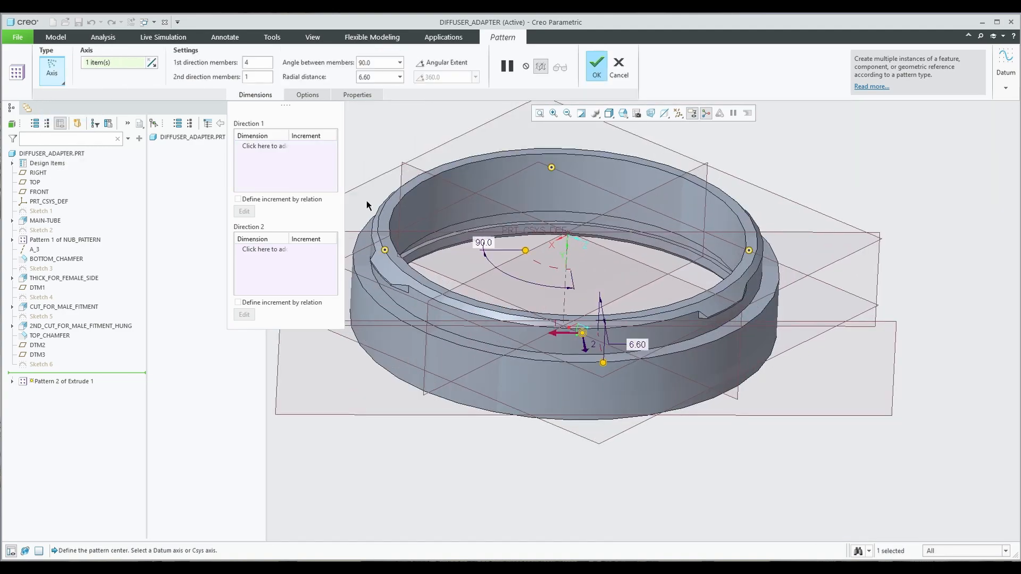
# Set the pattern to 3 members spaced 120° apart and accept it.
pyautogui.doubleClick(255, 63)
pyautogui.write('3')
pyautogui.doubleClick(369, 63)
pyautogui.moveTo(524, 169); pyautogui.dragTo(544, 221, button='middle')
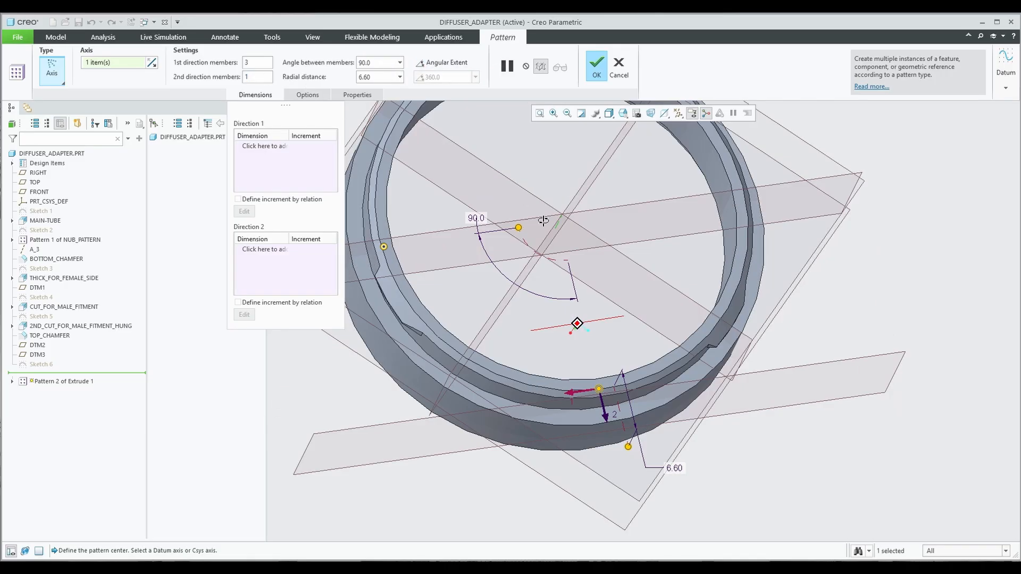
pyautogui.scroll(-4, 532, 220)
pyautogui.write('120')
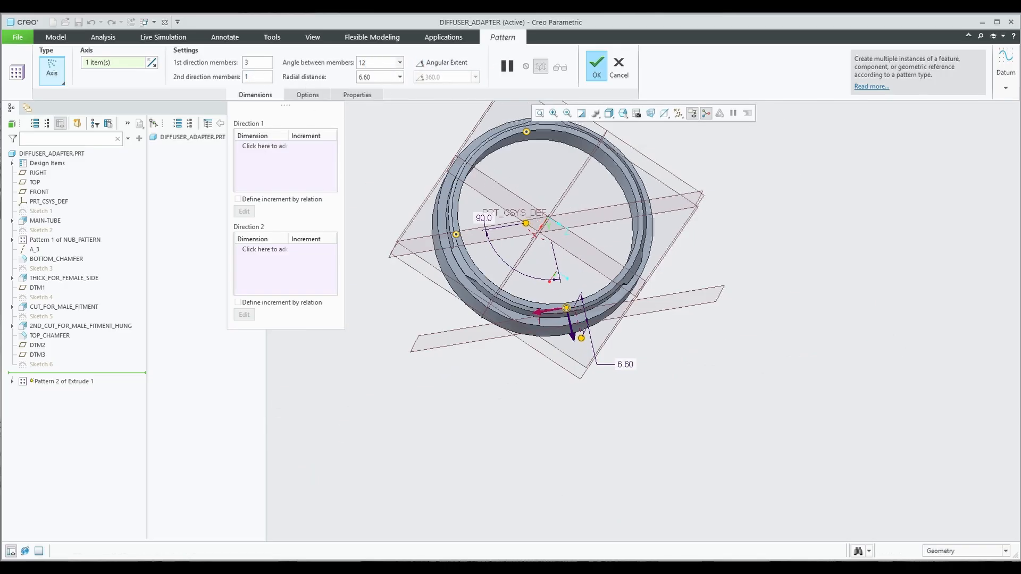
pyautogui.press('Return')
pyautogui.moveTo(496, 184); pyautogui.dragTo(505, 144, button='middle')
pyautogui.click(596, 66)
pyautogui.moveTo(612, 213); pyautogui.dragTo(802, 299, button='middle')
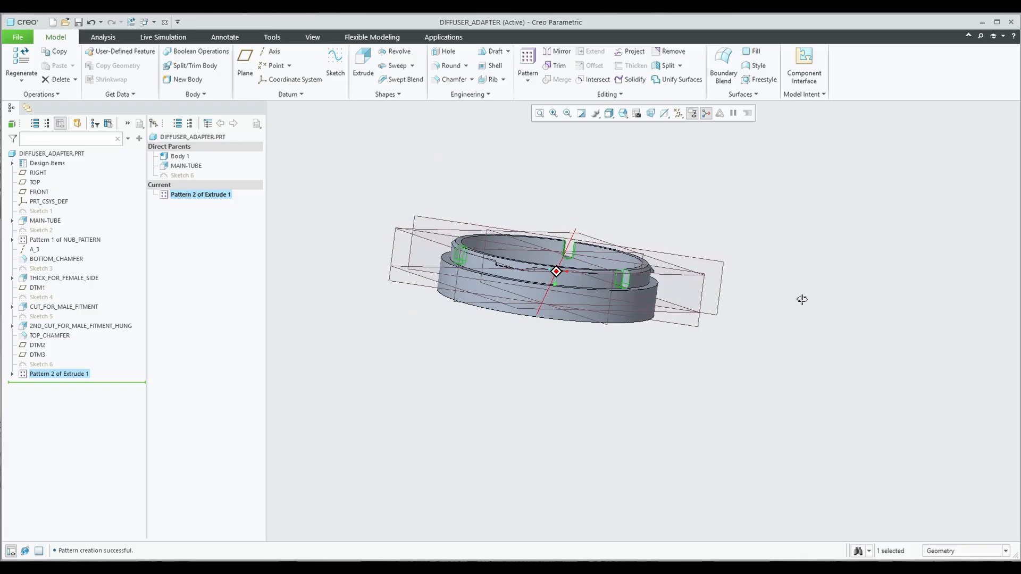
pyautogui.scroll(-2, 532, 255)
pyautogui.moveTo(532, 255)
pyautogui.mouseDown(button='middle')
pyautogui.moveTo(510, 253)
pyautogui.moveTo(547, 263)
pyautogui.moveTo(569, 254)
pyautogui.moveTo(454, 114)
pyautogui.mouseUp(button='middle')
# Save the part, abandoning the save-a-copy attempt.
pyautogui.click(18, 36)
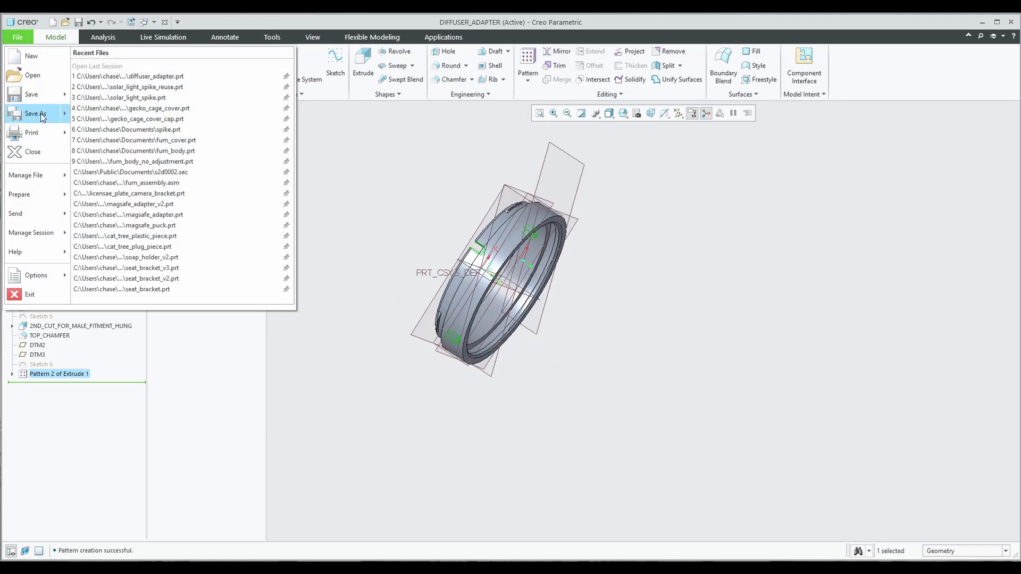
pyautogui.click(27, 109)
pyautogui.click(600, 439)
pyautogui.click(78, 22)
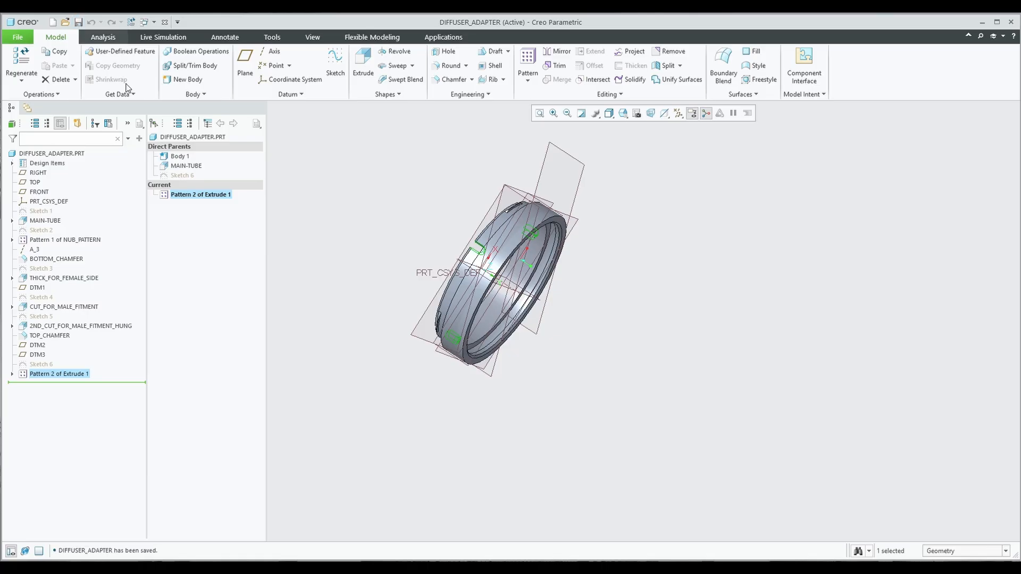
pyautogui.moveTo(491, 276); pyautogui.dragTo(337, 236, button='middle')
# Reopen Sketch 1 of the MAIN-TUBE feature for editing.
pyautogui.click(51, 259)
pyautogui.click(51, 240)
pyautogui.click(45, 221)
pyautogui.click(13, 221)
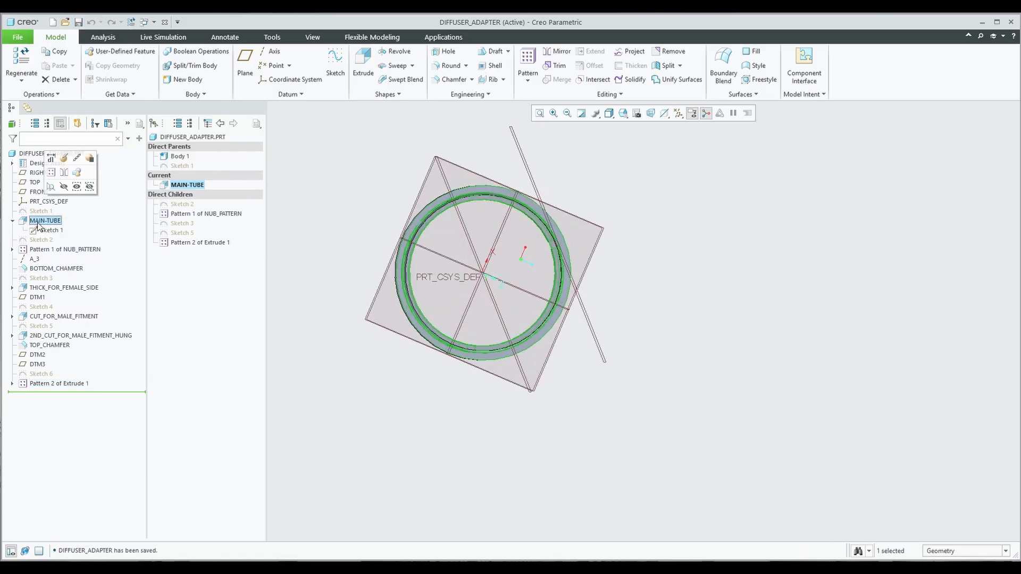
pyautogui.click(45, 230)
pyautogui.click(65, 182)
pyautogui.scroll(-5, 425, 254)
pyautogui.scroll(2, 446, 269)
# Change the Ø36.00 inner diameter to 36.25 and regenerate the ring.
pyautogui.doubleClick(372, 349)
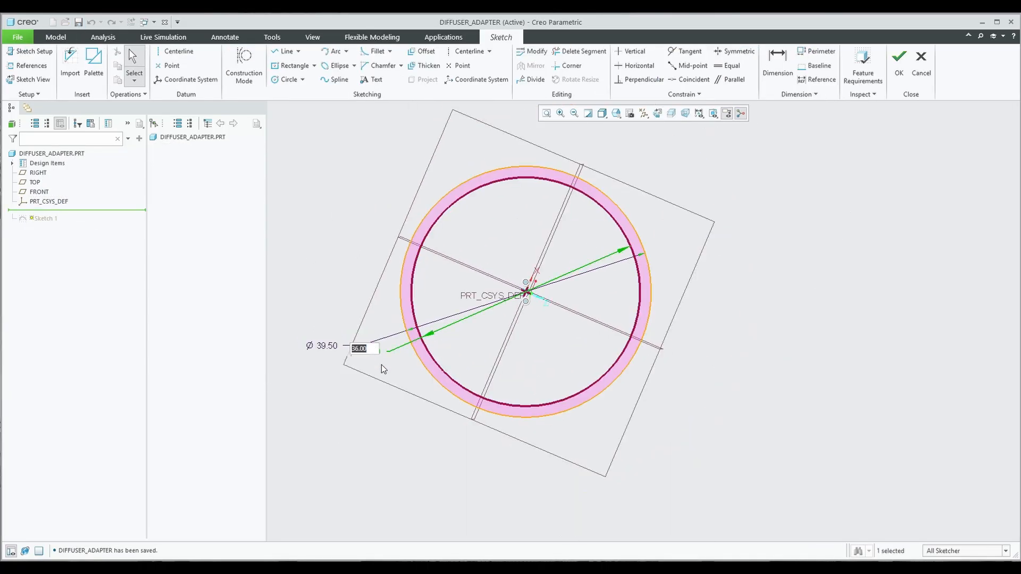
pyautogui.write('36.5')
pyautogui.press('Return')
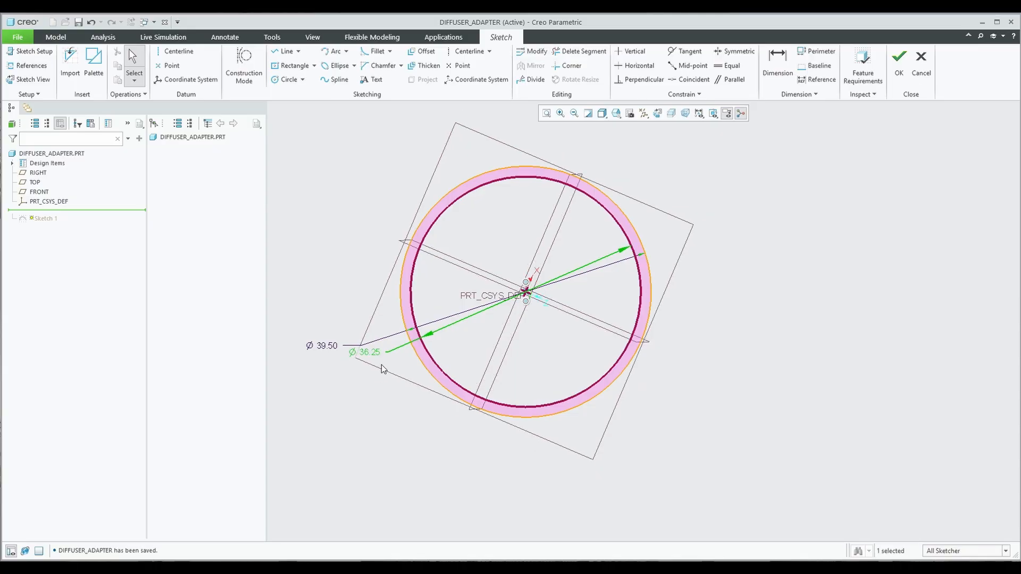
pyautogui.click(903, 64)
pyautogui.moveTo(586, 270)
pyautogui.mouseDown(button='middle')
pyautogui.moveTo(528, 262)
pyautogui.moveTo(608, 213)
pyautogui.moveTo(560, 297)
pyautogui.moveTo(559, 234)
pyautogui.mouseUp(button='middle')
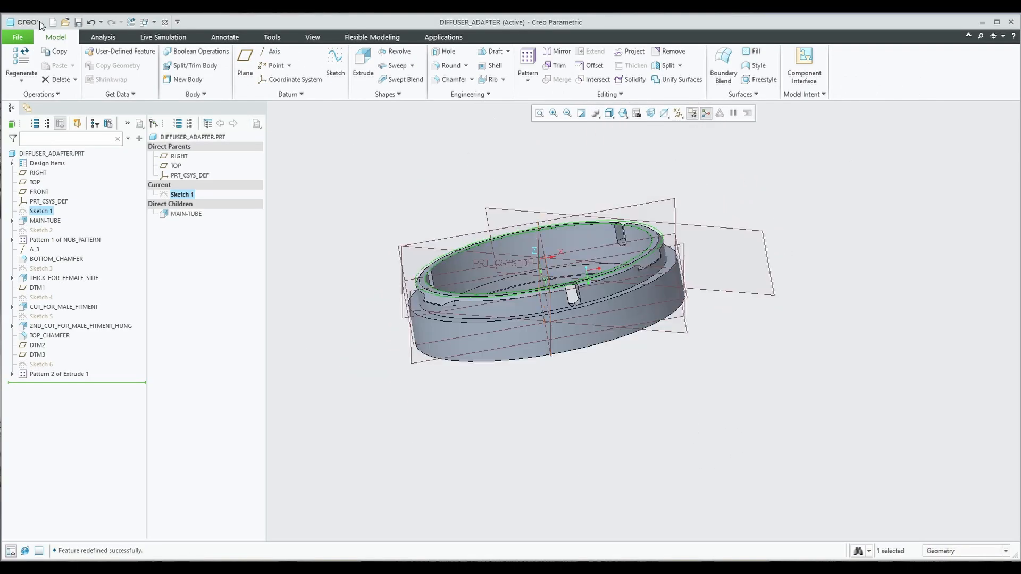
pyautogui.moveTo(487, 160); pyautogui.dragTo(468, 196, button='middle')
# Save a 3MF copy named diffuser_adapter_v2 with customised export settings enabled.
pyautogui.click(18, 37)
pyautogui.click(35, 115)
pyautogui.click(584, 411)
pyautogui.scroll(-3, 402, 346)
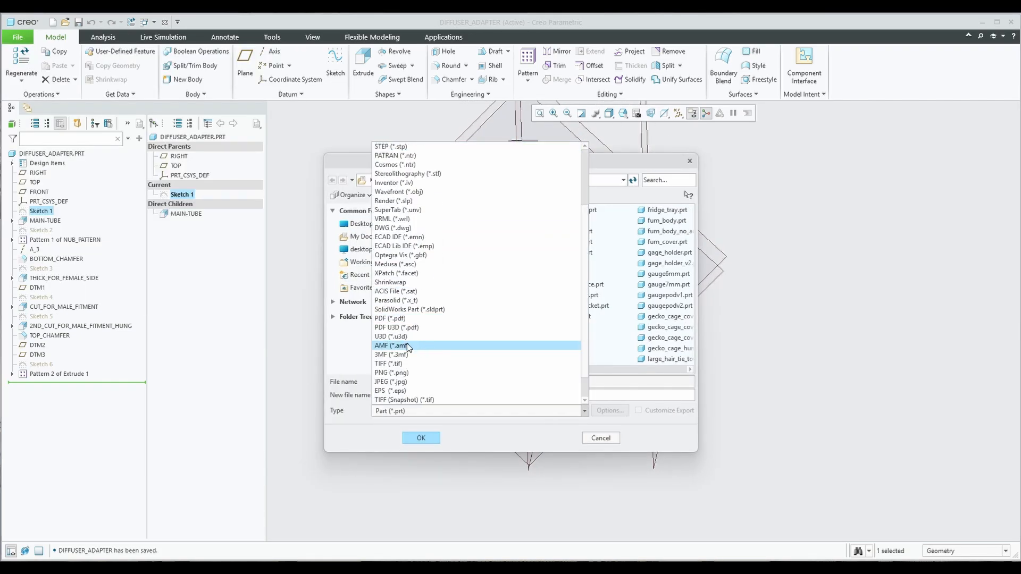
pyautogui.click(402, 355)
pyautogui.click(421, 437)
pyautogui.click(594, 312)
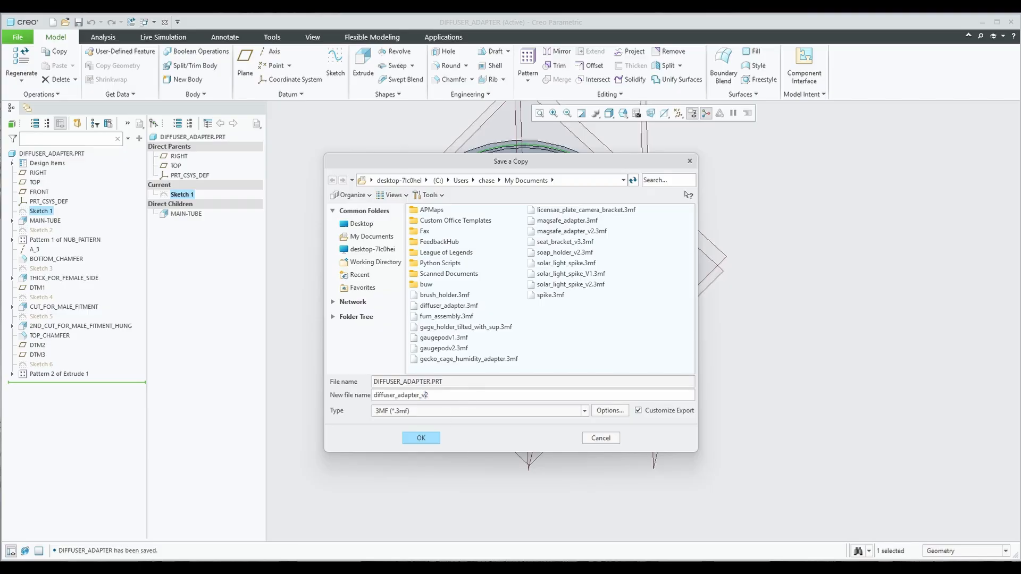
pyautogui.write('2')
pyautogui.click(427, 436)
# Refine the mesh with step size control to 10180 facets and complete the export.
pyautogui.click(908, 183)
pyautogui.click(928, 256)
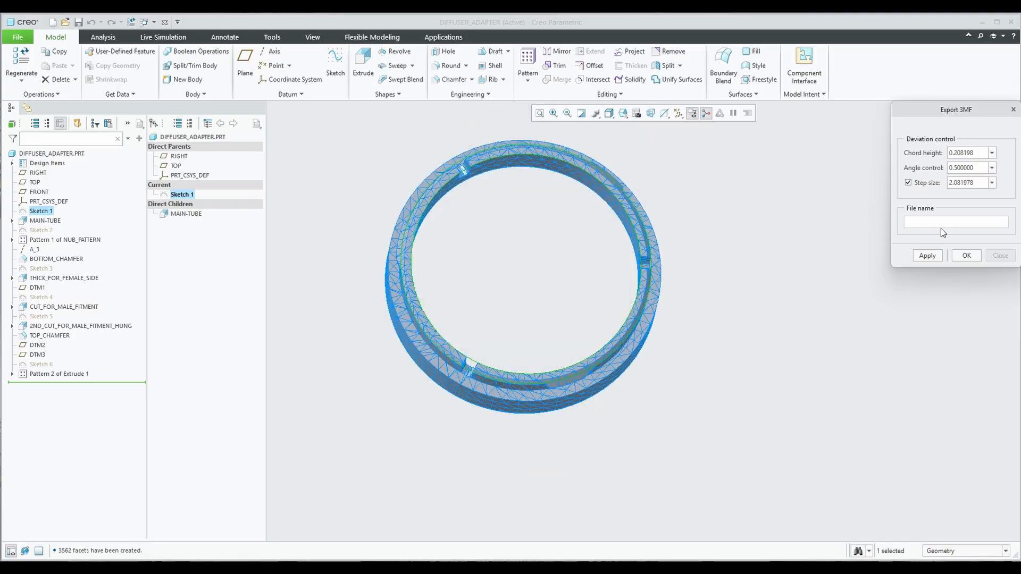
pyautogui.moveTo(622, 298); pyautogui.dragTo(537, 285, button='middle')
pyautogui.doubleClick(955, 183)
pyautogui.click(936, 256)
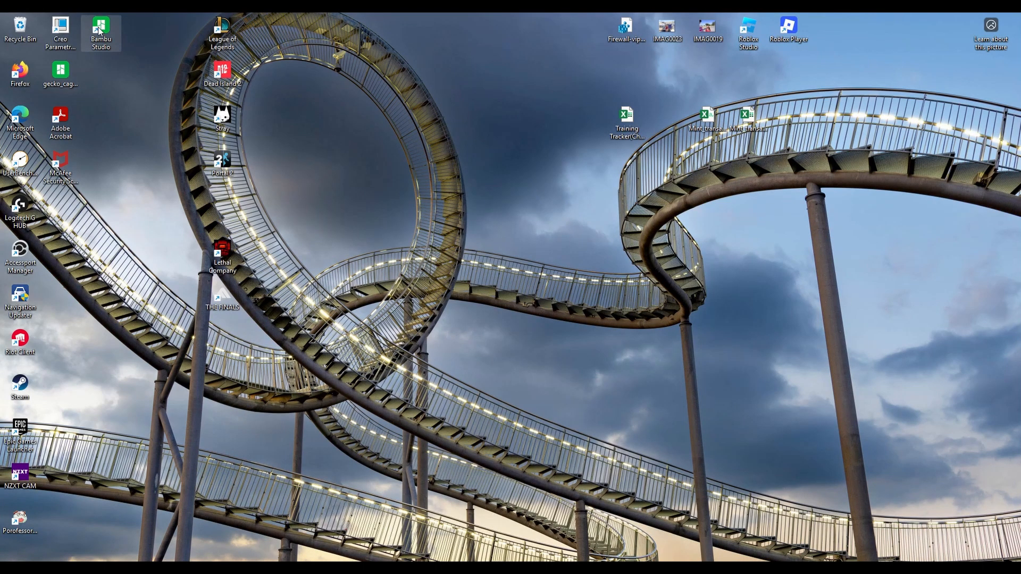
pyautogui.doubleClick(100, 31)
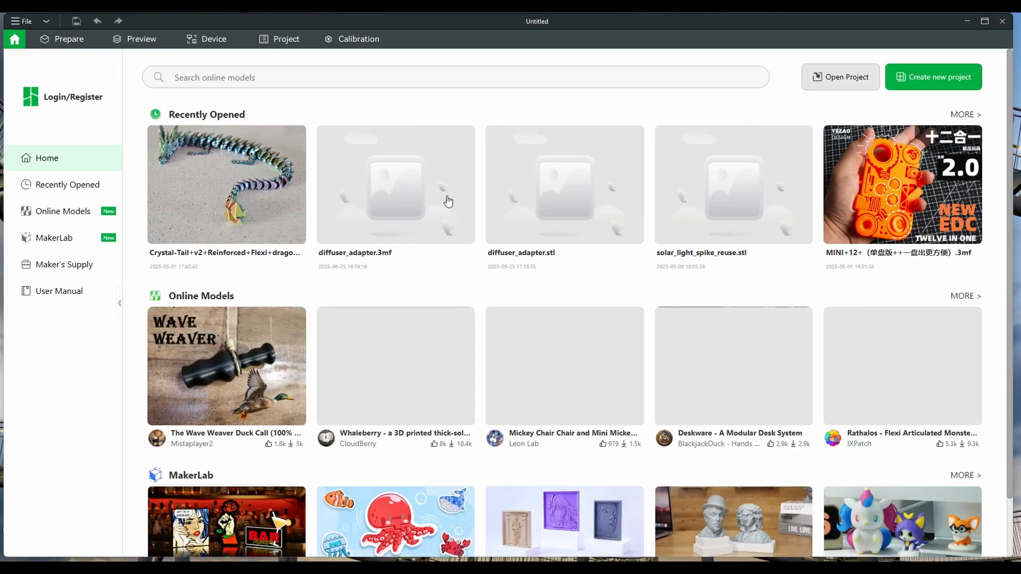
# Import the diffuser_adapter_v4 3MF file into the Prepare workspace.
pyautogui.click(73, 39)
pyautogui.click(364, 63)
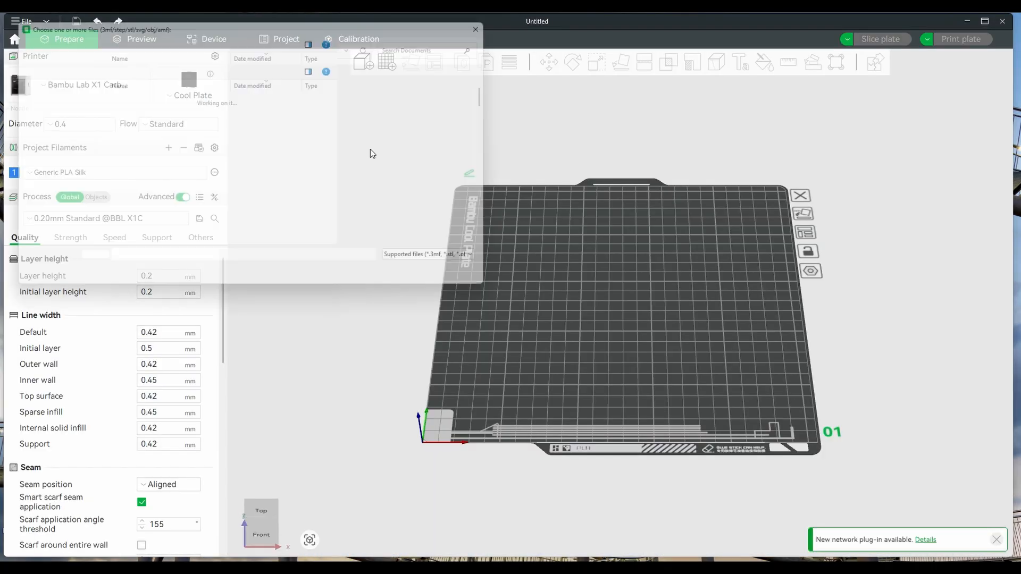
pyautogui.click(256, 98)
pyautogui.click(424, 281)
pyautogui.click(619, 332)
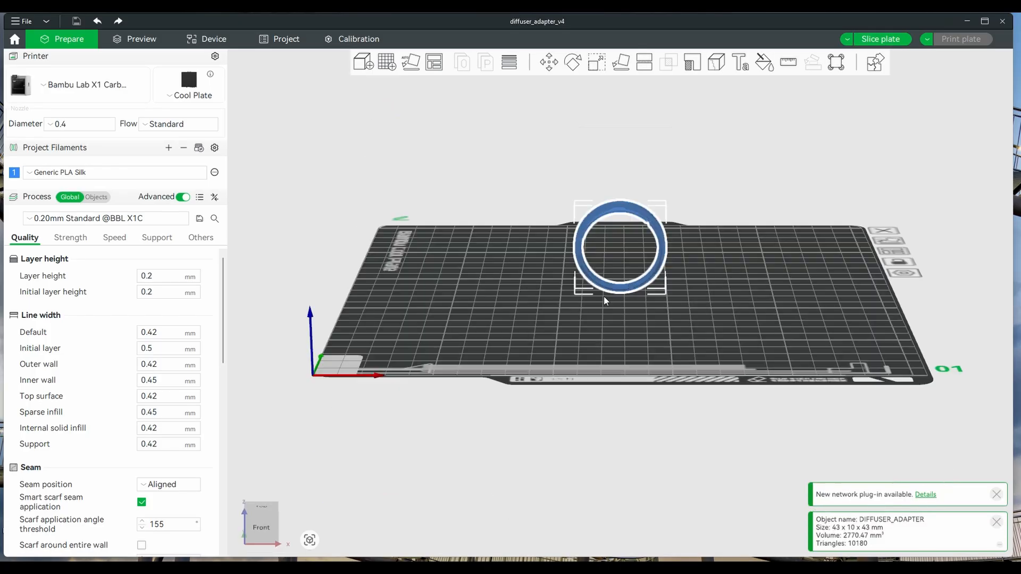
# Arrange the ring flat on the plate and set the bed to Engineering Plate.
pyautogui.rightClick(433, 62)
pyautogui.click(448, 193)
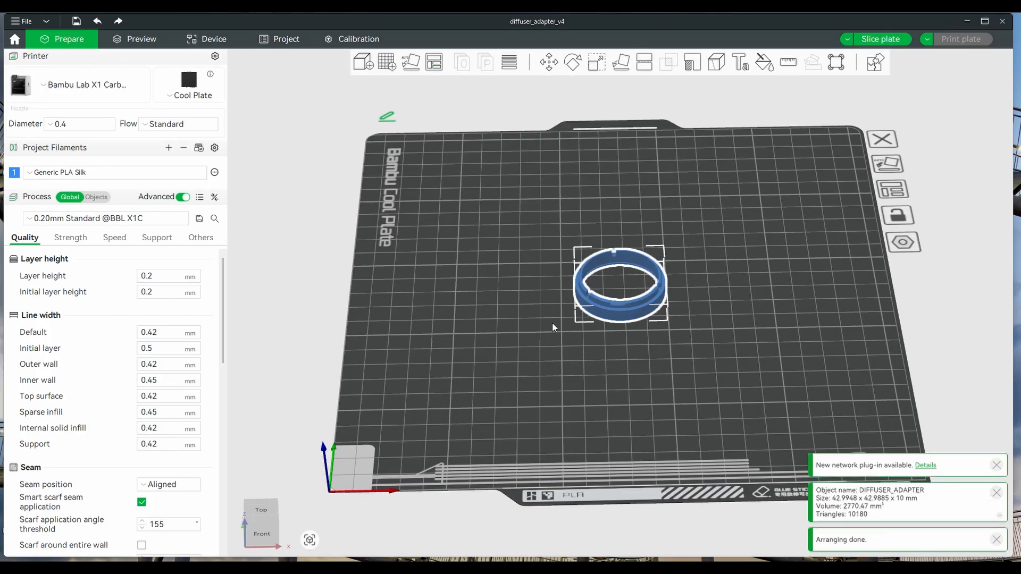
pyautogui.click(188, 88)
pyautogui.click(191, 128)
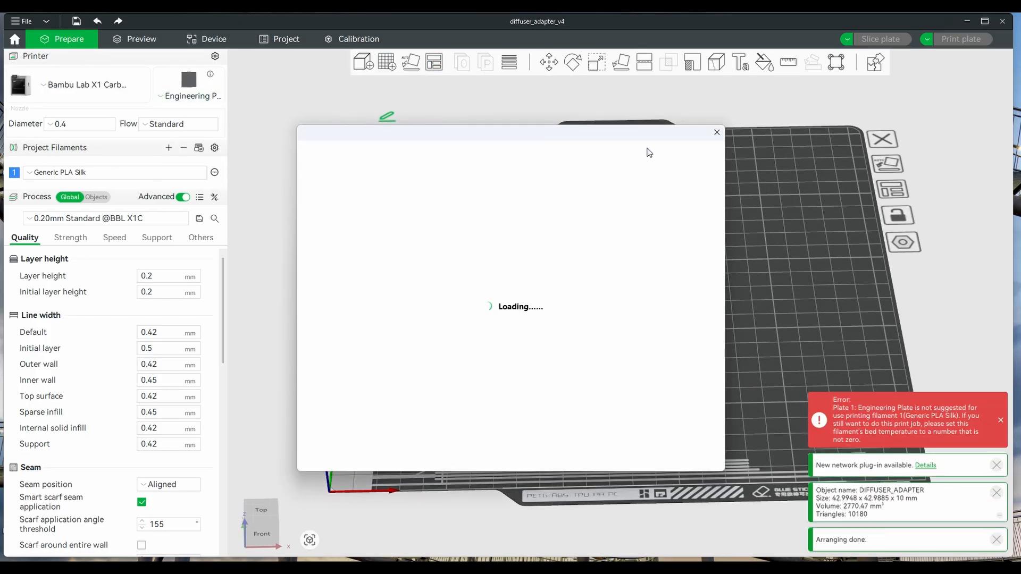
# Sync the filament information from the printer and check its device status.
pyautogui.click(213, 149)
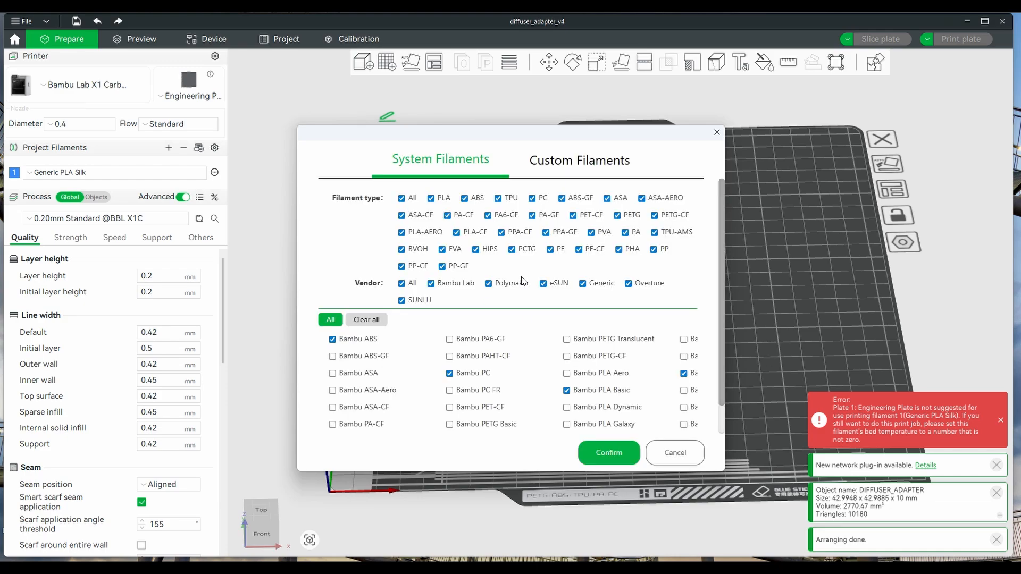
pyautogui.click(675, 453)
pyautogui.click(201, 149)
pyautogui.click(620, 331)
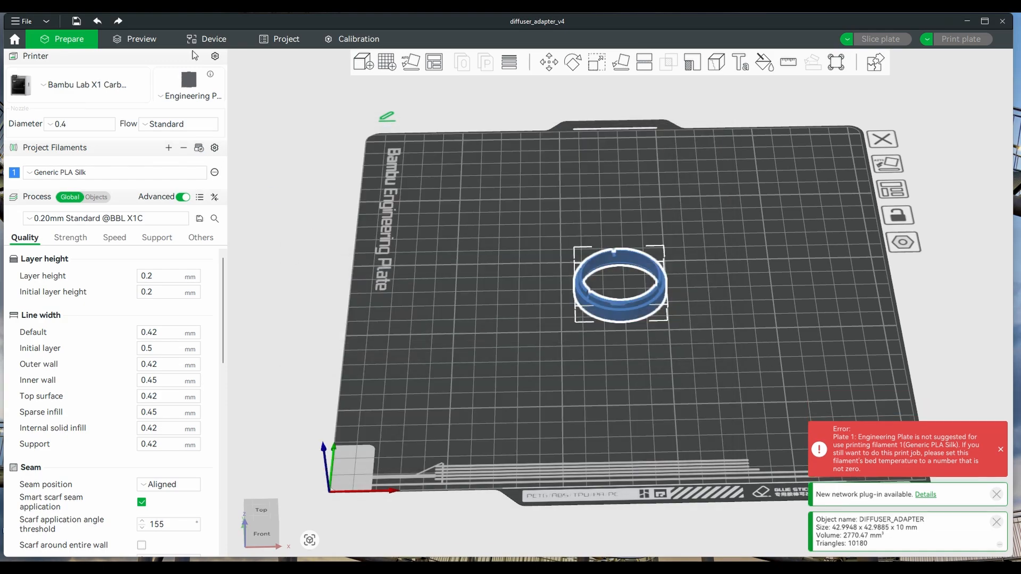
pyautogui.click(72, 65)
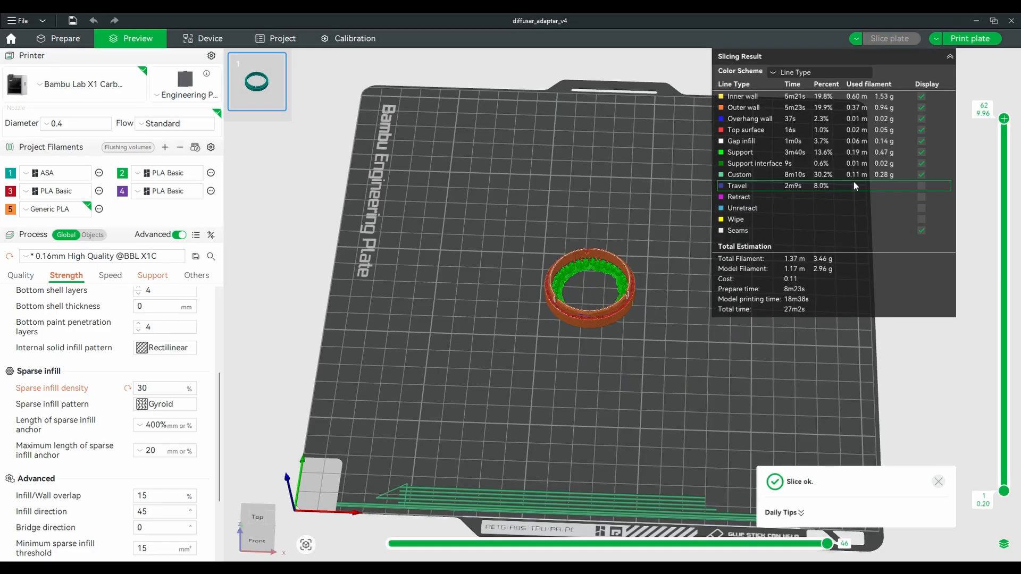
# Send the sliced diffuser_adapter_v4 plate to the printer as a print job.
pyautogui.click(969, 38)
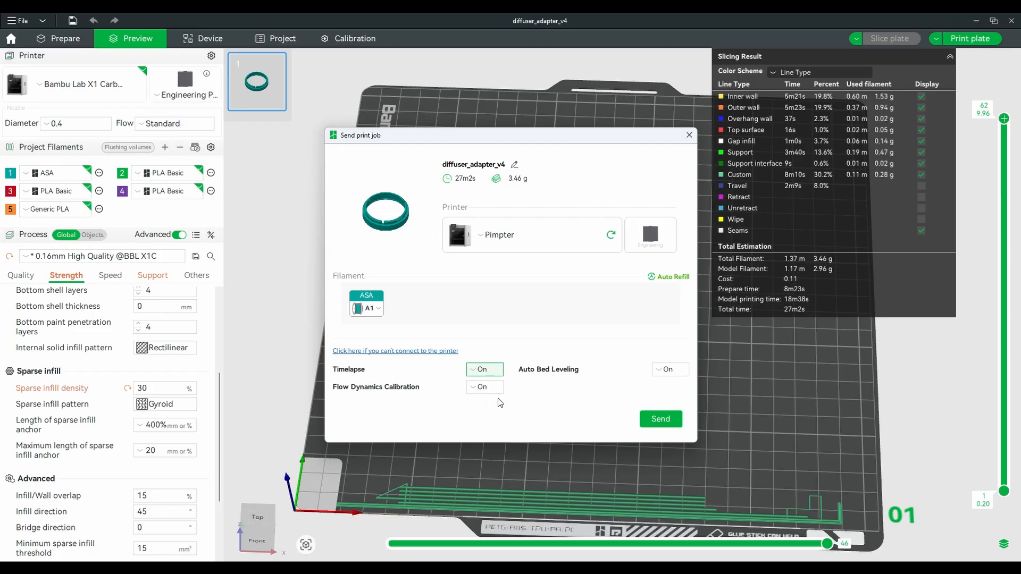
pyautogui.click(660, 420)
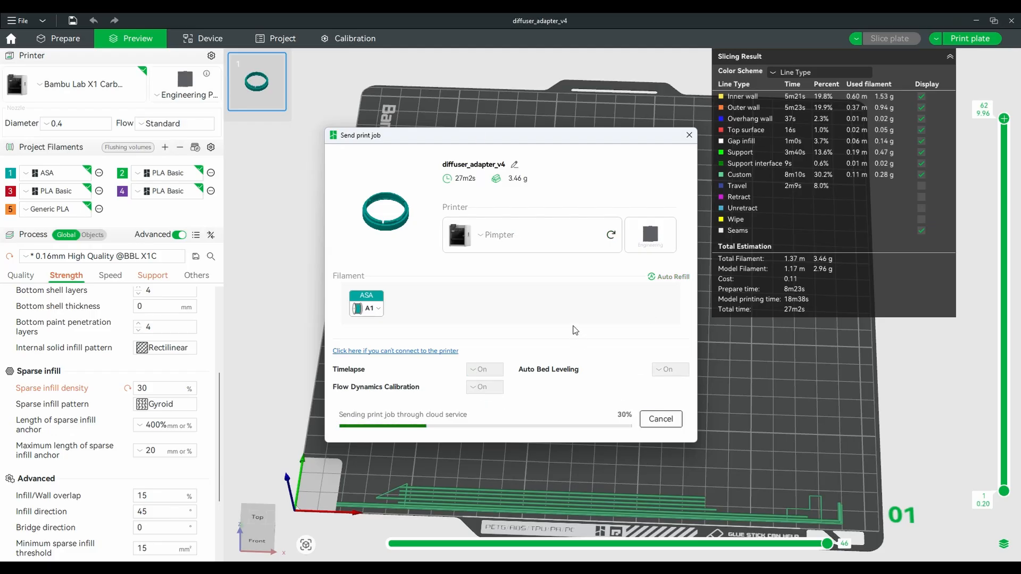